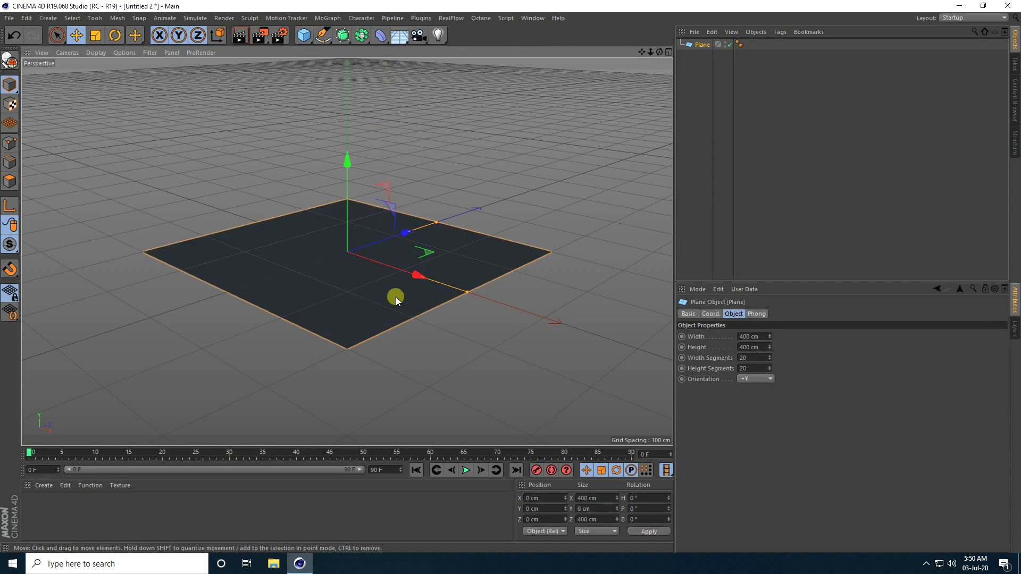
# Set the plane's width and height to 2000 cm each.
pyautogui.doubleClick(765, 336)
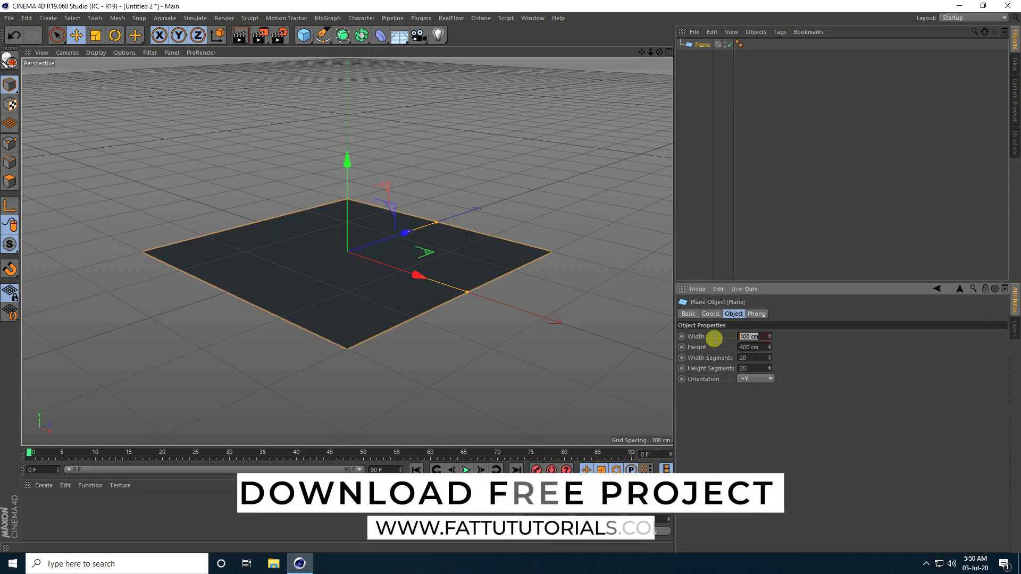
pyautogui.write('2000')
pyautogui.press('Tab')
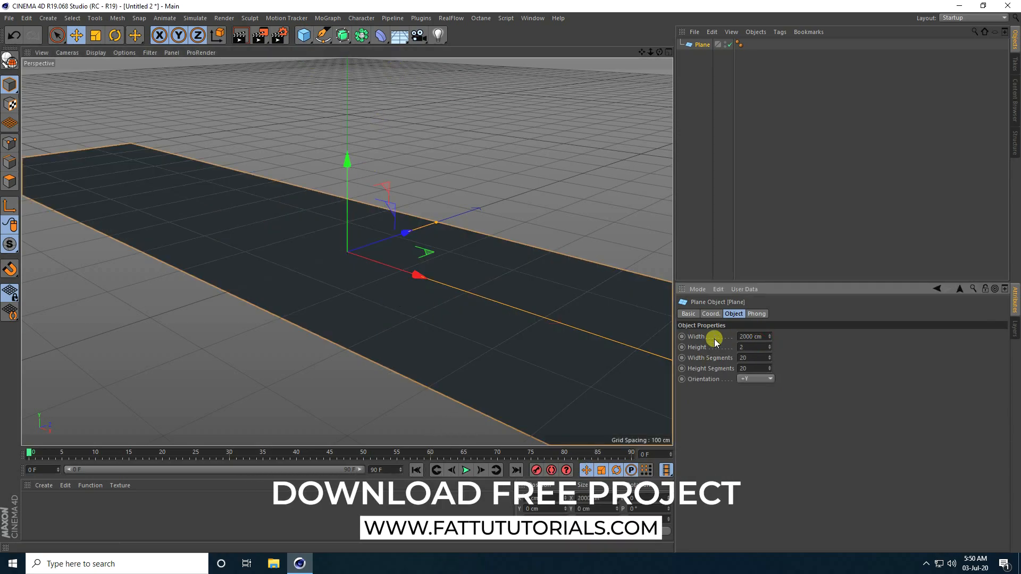
pyautogui.write('2000')
pyautogui.press('Return')
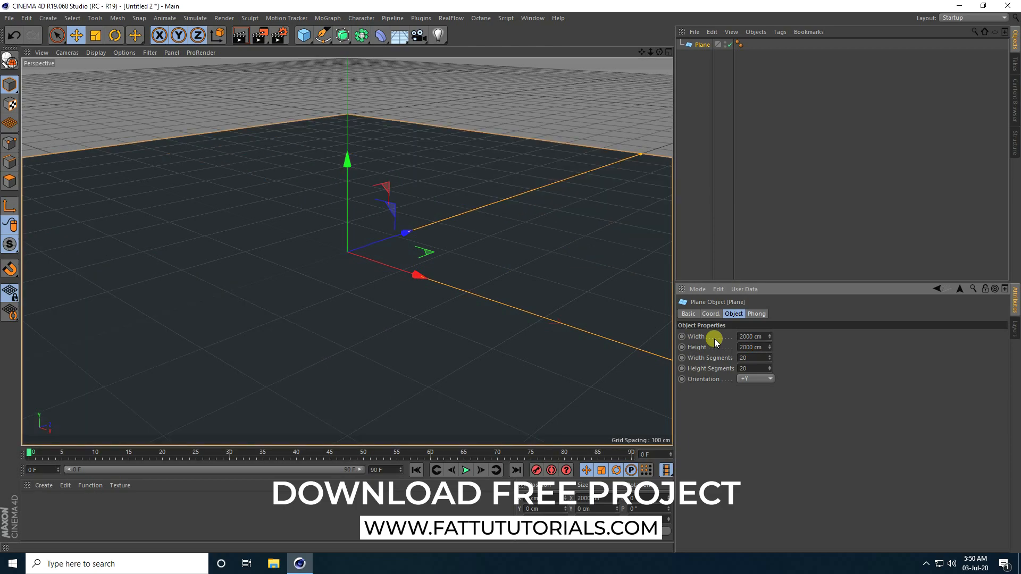
pyautogui.moveTo(340, 286)
pyautogui.keyDown('alt'); pyautogui.mouseDown()
pyautogui.moveTo(315, 324)
pyautogui.moveTo(329, 299)
pyautogui.mouseUp(); pyautogui.keyUp('alt')
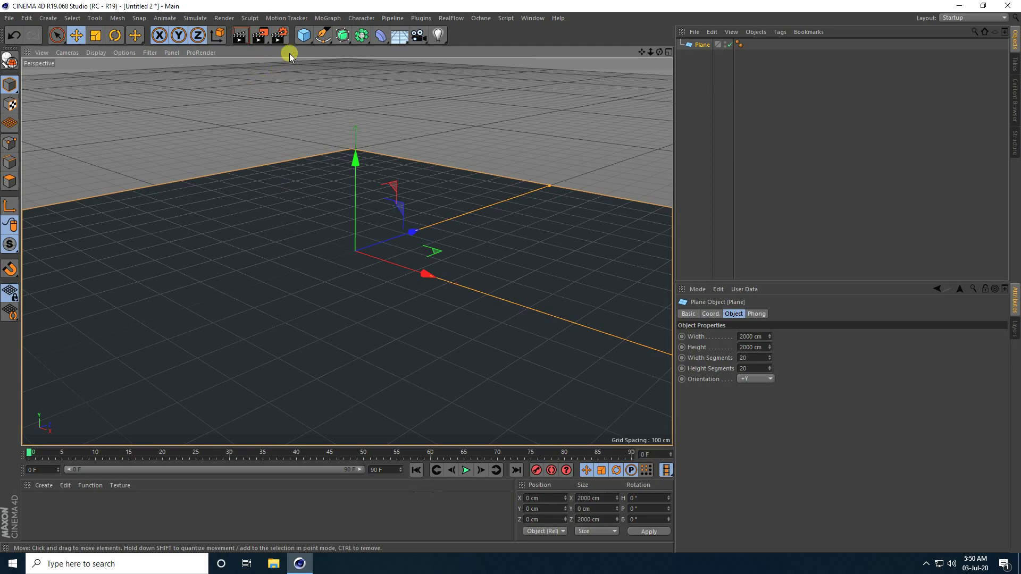
# Add a Landscape object and raise it to about 105 cm on the Y axis.
pyautogui.click(301, 40)
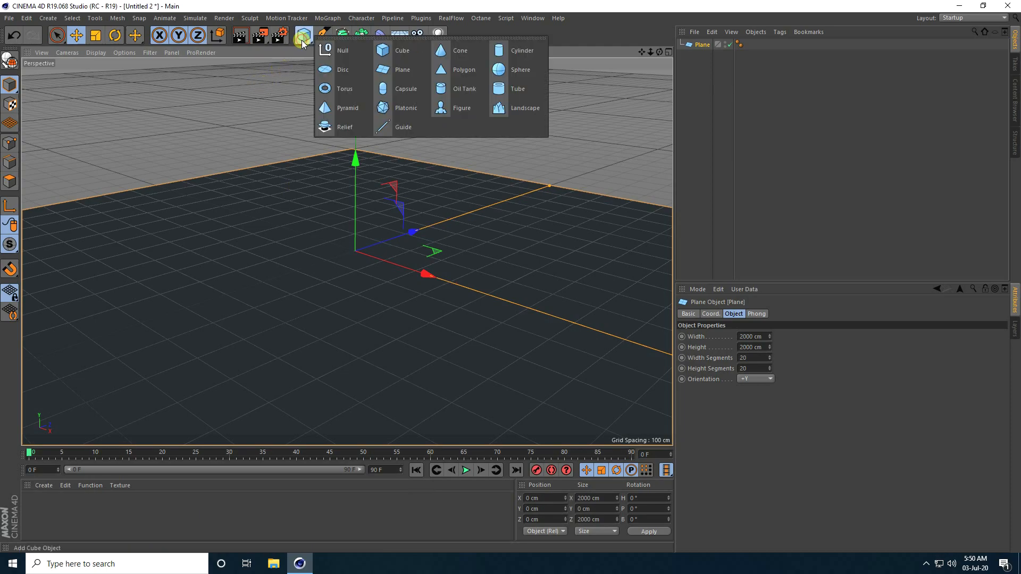
pyautogui.click(511, 110)
pyautogui.moveTo(356, 160); pyautogui.dragTo(355, 120)
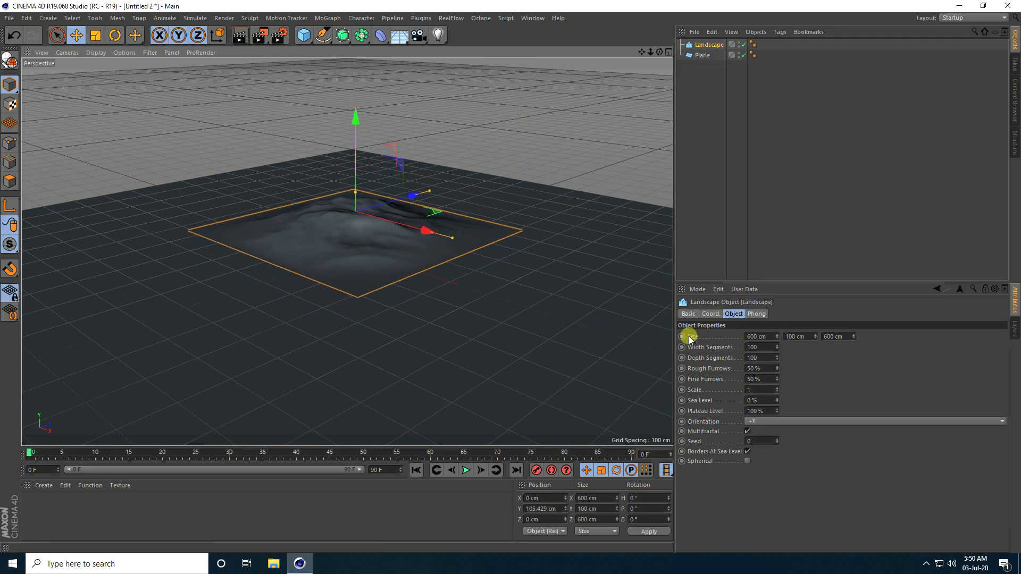
# Set the Landscape's size to 800 cm in all three dimensions.
pyautogui.click(774, 337)
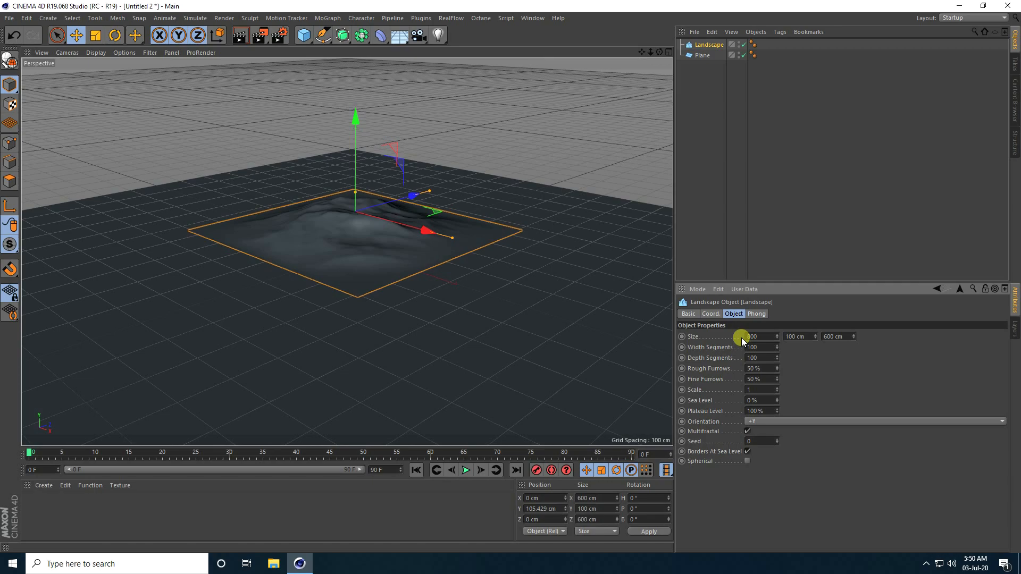
pyautogui.write('800')
pyautogui.press('Tab')
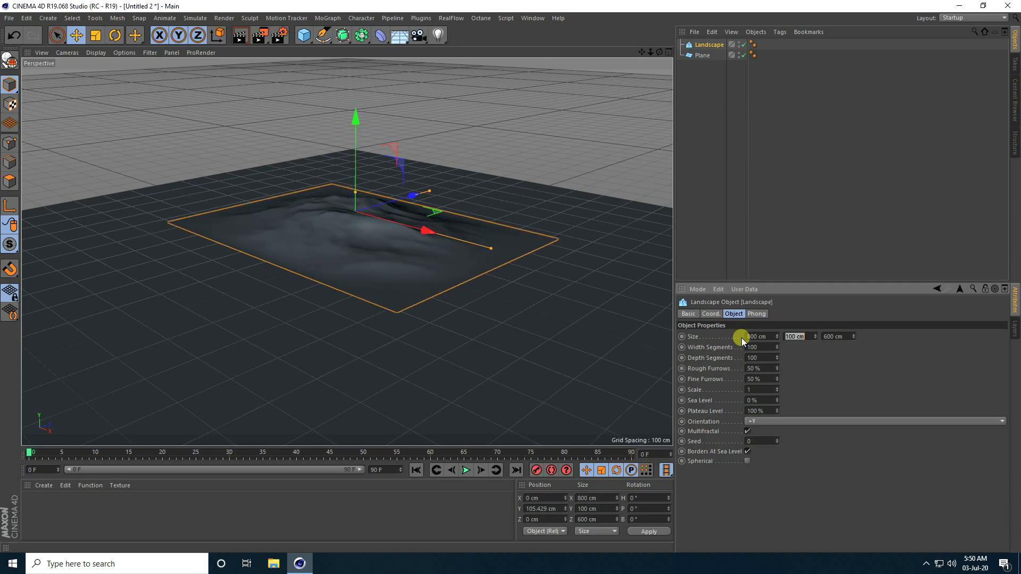
pyautogui.write('800')
pyautogui.press('Tab')
pyautogui.write('800')
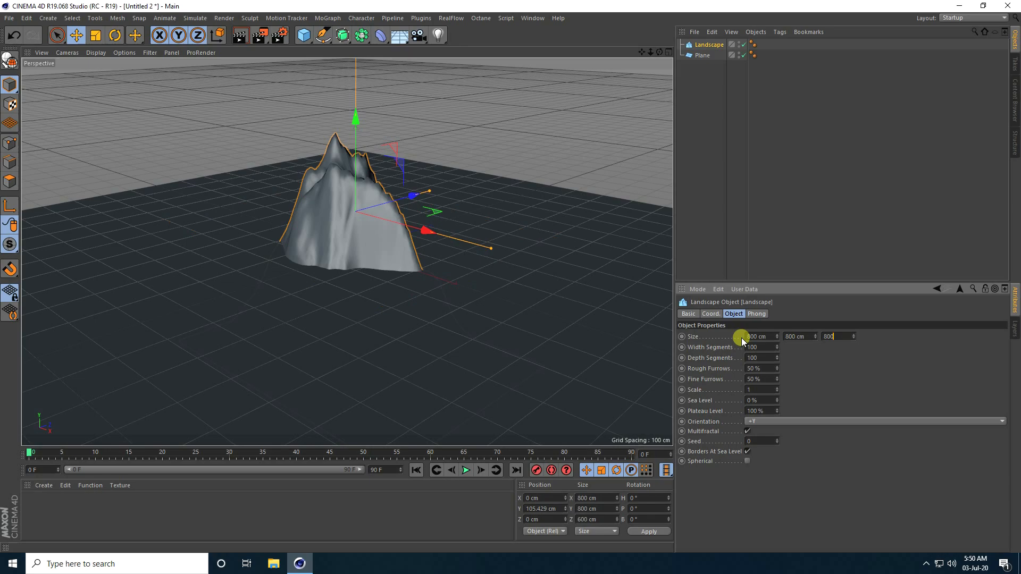
pyautogui.press('Return')
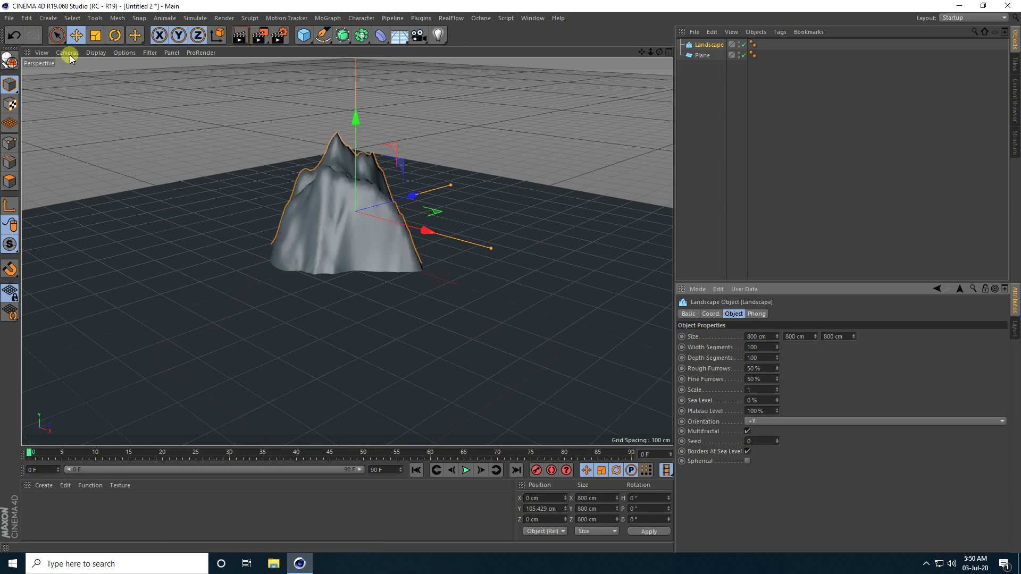
# Raise the Landscape to about 381 cm on Y so its base sits on the plane.
pyautogui.press('e')
pyautogui.moveTo(366, 126); pyautogui.dragTo(511, 276)
pyautogui.keyDown('alt'); pyautogui.moveTo(340, 231); pyautogui.dragTo(337, 292, button='middle'); pyautogui.keyUp('alt')
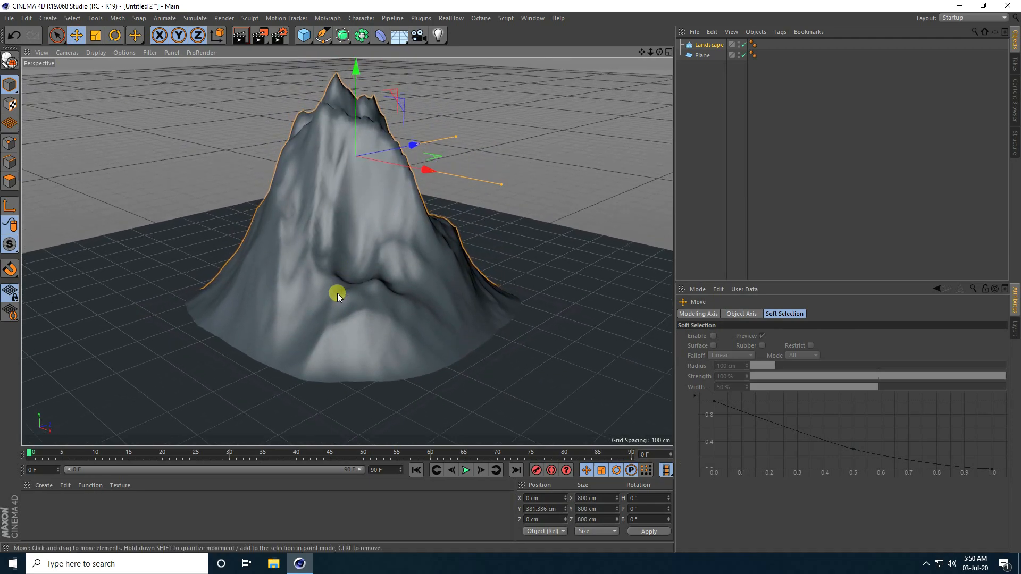
pyautogui.moveTo(337, 293)
pyautogui.keyDown('alt'); pyautogui.mouseDown()
pyautogui.moveTo(339, 262)
pyautogui.moveTo(393, 264)
pyautogui.moveTo(347, 278)
pyautogui.mouseUp(); pyautogui.keyUp('alt')
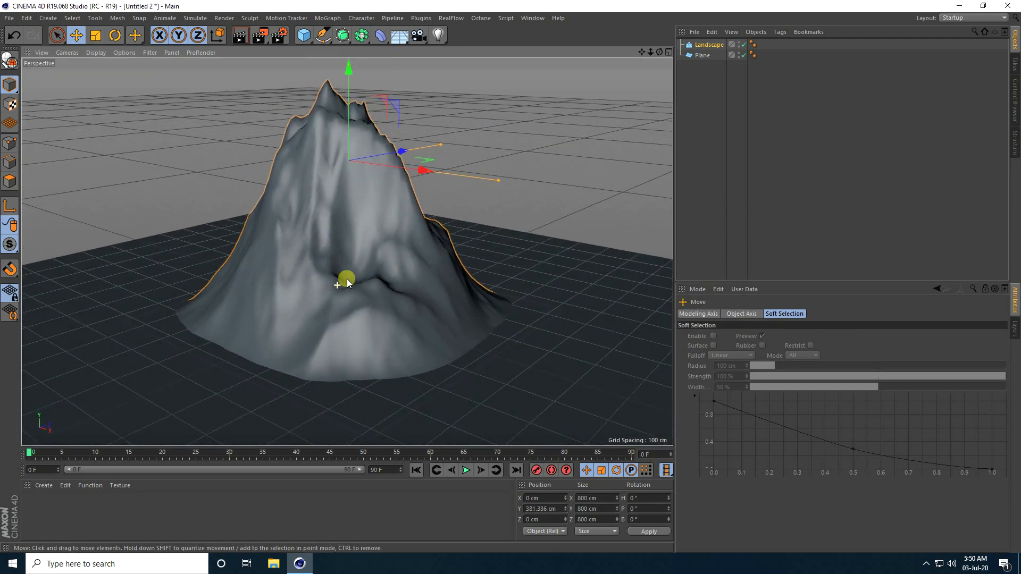
# Change the Landscape's seed to 11 and raise the mountain to about 391 cm on Y.
pyautogui.click(708, 45)
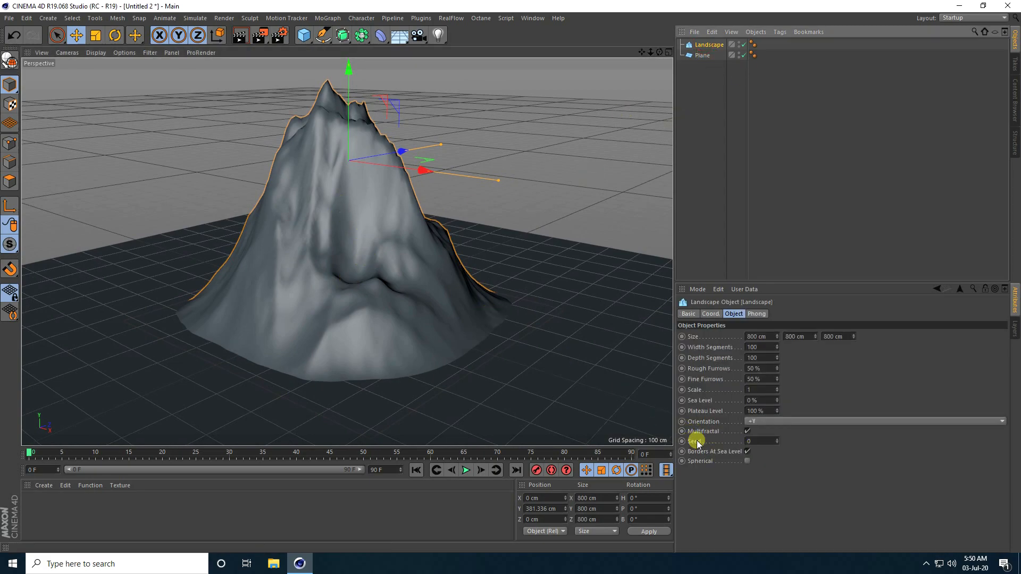
pyautogui.click(778, 440)
pyautogui.click(778, 440)
pyautogui.click(777, 440)
pyautogui.click(778, 439)
pyautogui.click(778, 439)
pyautogui.click(778, 440)
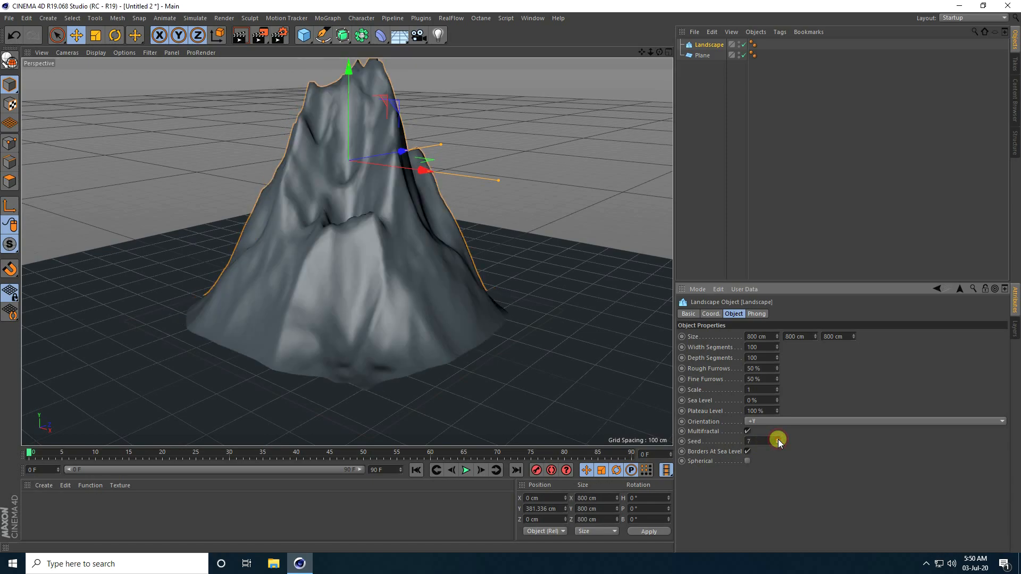
pyautogui.click(778, 439)
pyautogui.click(778, 440)
pyautogui.click(778, 439)
pyautogui.moveTo(391, 311)
pyautogui.keyDown('alt'); pyautogui.mouseDown()
pyautogui.moveTo(382, 321)
pyautogui.moveTo(296, 317)
pyautogui.moveTo(407, 321)
pyautogui.mouseUp(); pyautogui.keyUp('alt')
pyautogui.click(778, 439)
pyautogui.click(778, 439)
pyautogui.moveTo(352, 94); pyautogui.dragTo(352, 89)
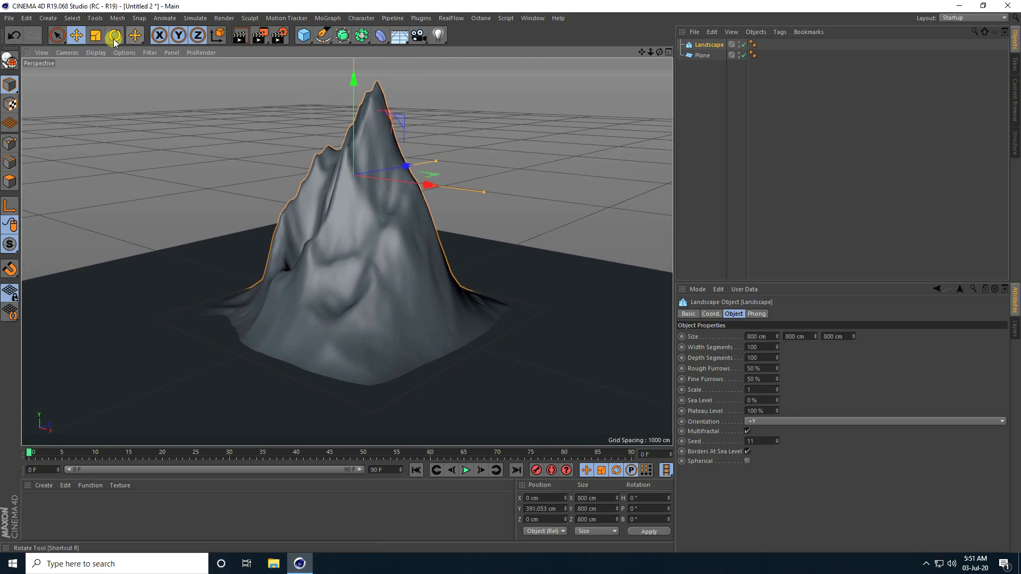
# Rotate the Landscape about its vertical axis to a heading of about -70.4°.
pyautogui.click(96, 35)
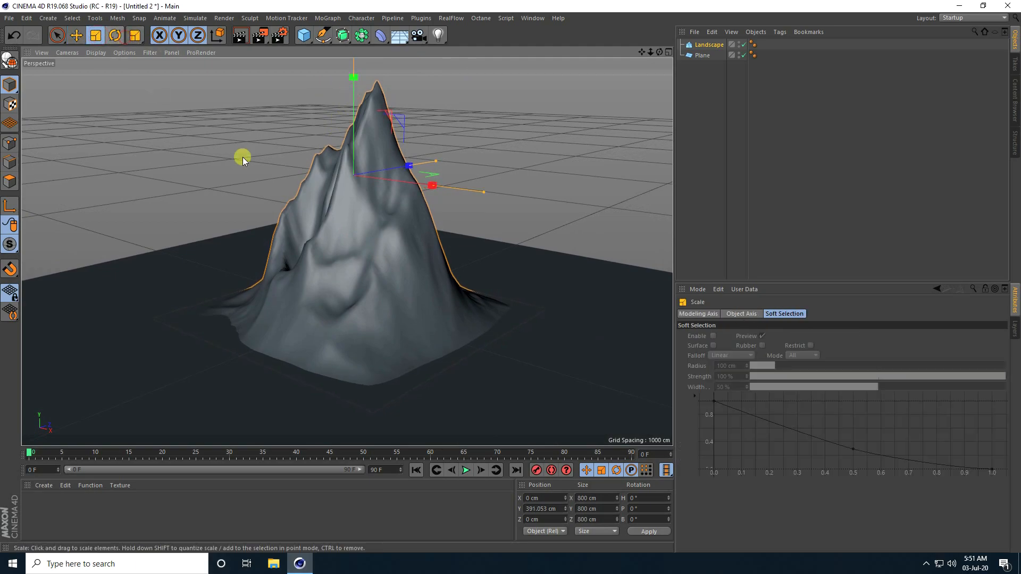
pyautogui.click(115, 35)
pyautogui.moveTo(367, 183); pyautogui.dragTo(270, 182)
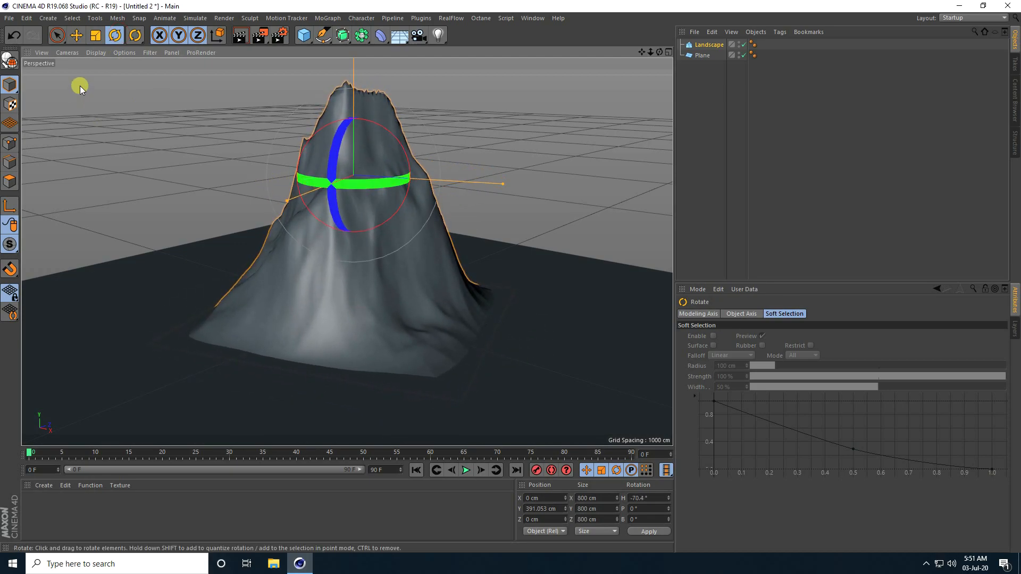
pyautogui.click(81, 37)
# Add a cube, place it in the mountainside at about X 127, Y 286, Z -32 cm, and narrow its Z size to about 100 cm.
pyautogui.click(304, 35)
pyautogui.click(395, 50)
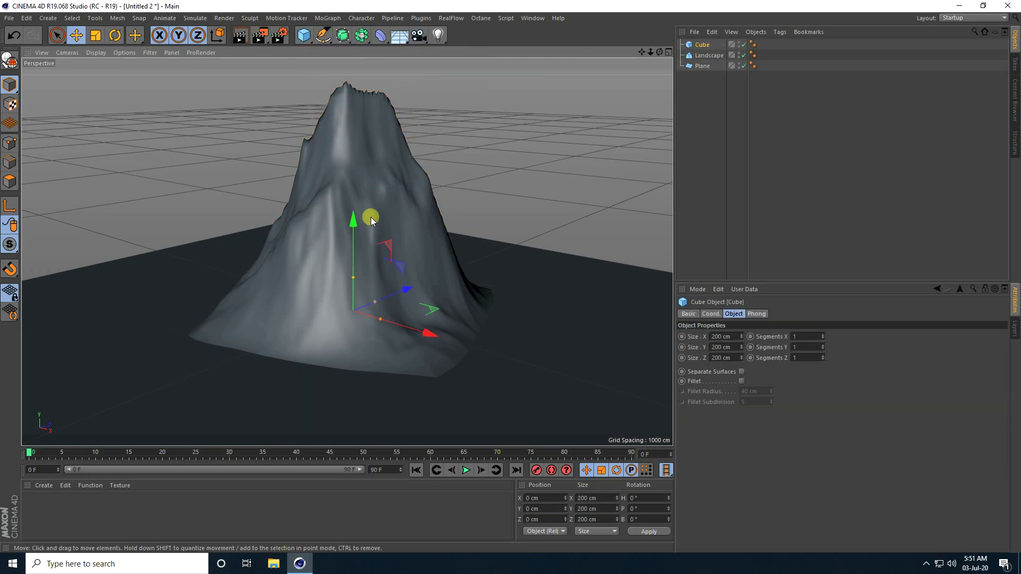
pyautogui.moveTo(349, 189); pyautogui.dragTo(349, 113)
pyautogui.moveTo(415, 223); pyautogui.dragTo(461, 246)
pyautogui.scroll(3, 426, 223)
pyautogui.moveTo(429, 210); pyautogui.dragTo(372, 217)
pyautogui.moveTo(464, 212); pyautogui.dragTo(464, 212)
pyautogui.keyDown('alt'); pyautogui.moveTo(464, 212); pyautogui.dragTo(583, 152); pyautogui.keyUp('alt')
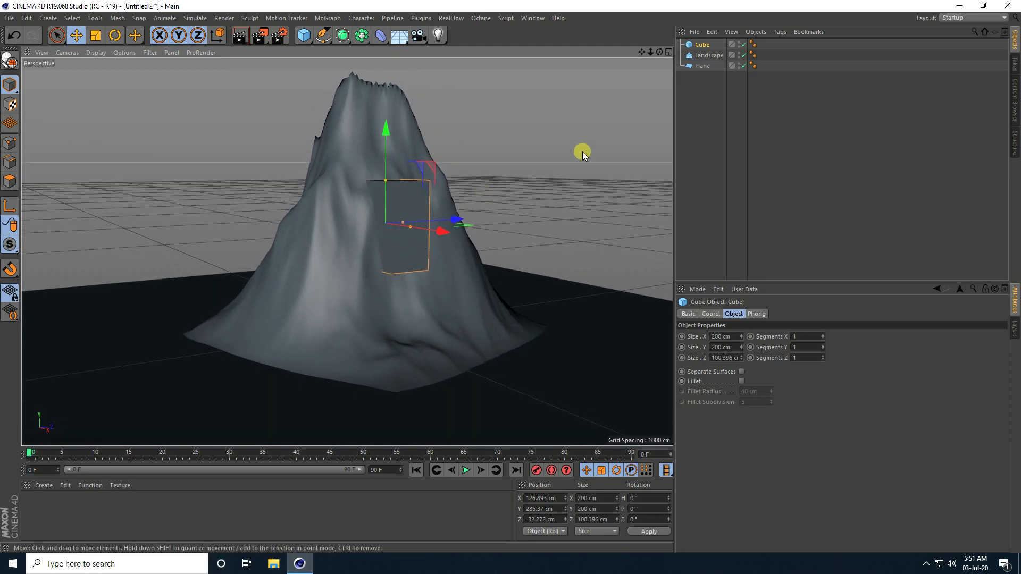
# Add a Boole and nest the Landscape and then the Cube under it to cut an opening in the mountain.
pyautogui.click(365, 42)
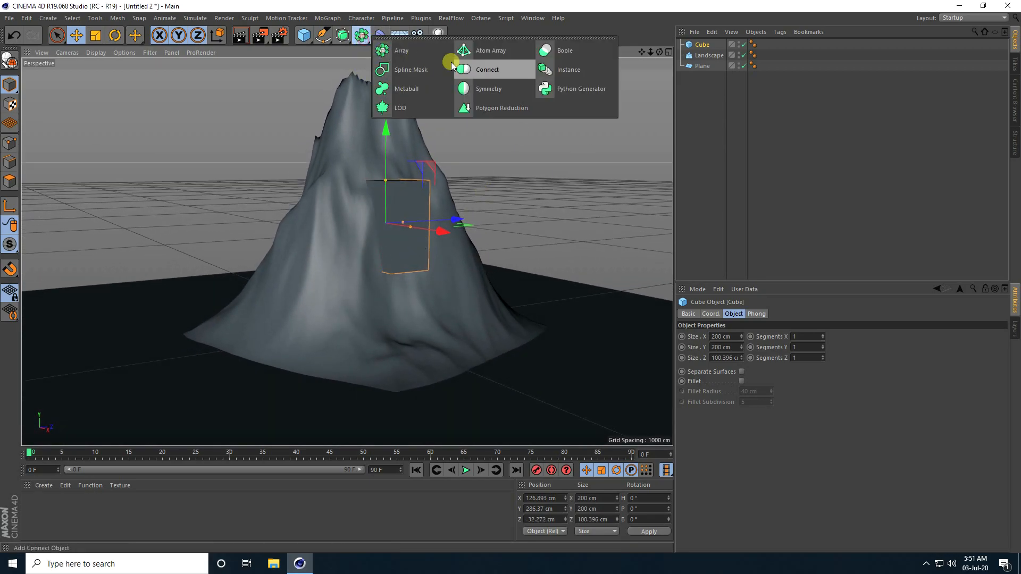
pyautogui.click(551, 50)
pyautogui.click(701, 67)
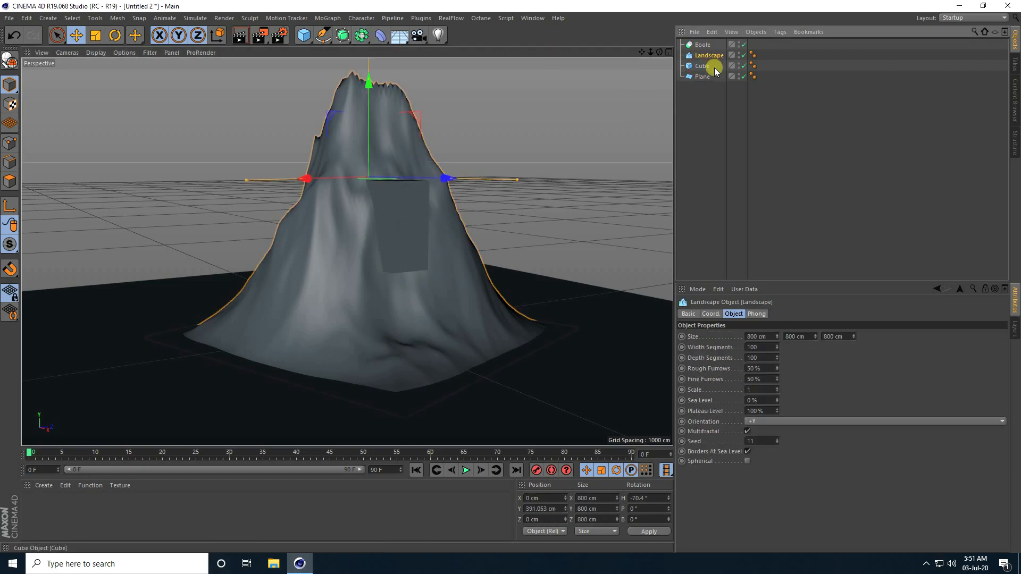
pyautogui.keyDown('ctrl'); pyautogui.click(702, 66); pyautogui.keyUp('ctrl')
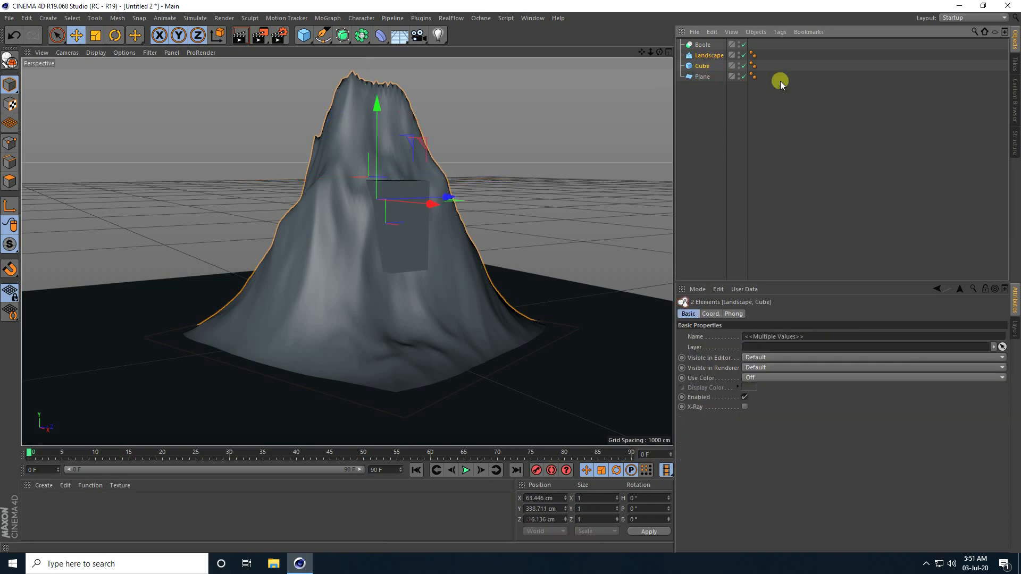
pyautogui.moveTo(702, 46); pyautogui.dragTo(700, 44)
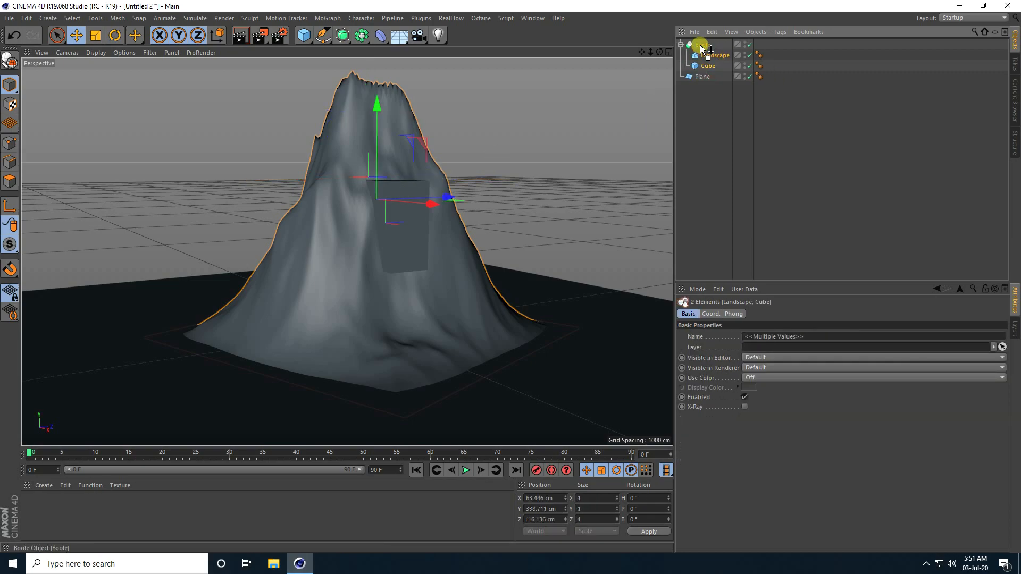
# Switch the viewport display to shading with mesh lines and view the cut opening.
pyautogui.click(94, 53)
pyautogui.click(100, 79)
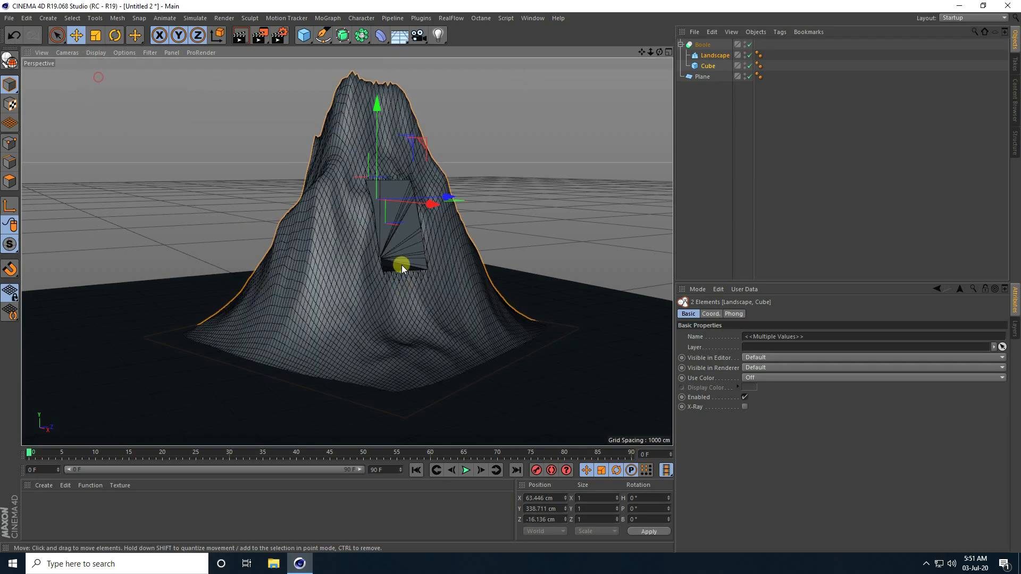
pyautogui.scroll(3, 408, 208)
pyautogui.moveTo(403, 240)
pyautogui.keyDown('alt'); pyautogui.mouseDown()
pyautogui.moveTo(316, 237)
pyautogui.moveTo(421, 237)
pyautogui.moveTo(382, 243)
pyautogui.moveTo(400, 273)
pyautogui.moveTo(315, 78)
pyautogui.mouseUp(); pyautogui.keyUp('alt')
# Add a second cube in front of the mountain, at about X 330, Y 134 cm, and shape it into a slab about 39 × 11 × 292 cm.
pyautogui.click(304, 38)
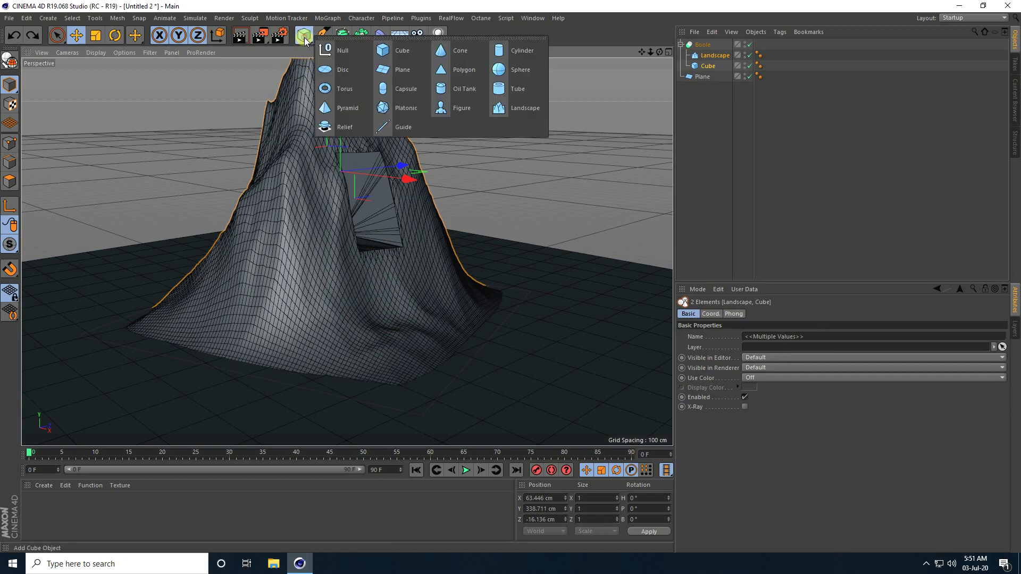
pyautogui.click(403, 52)
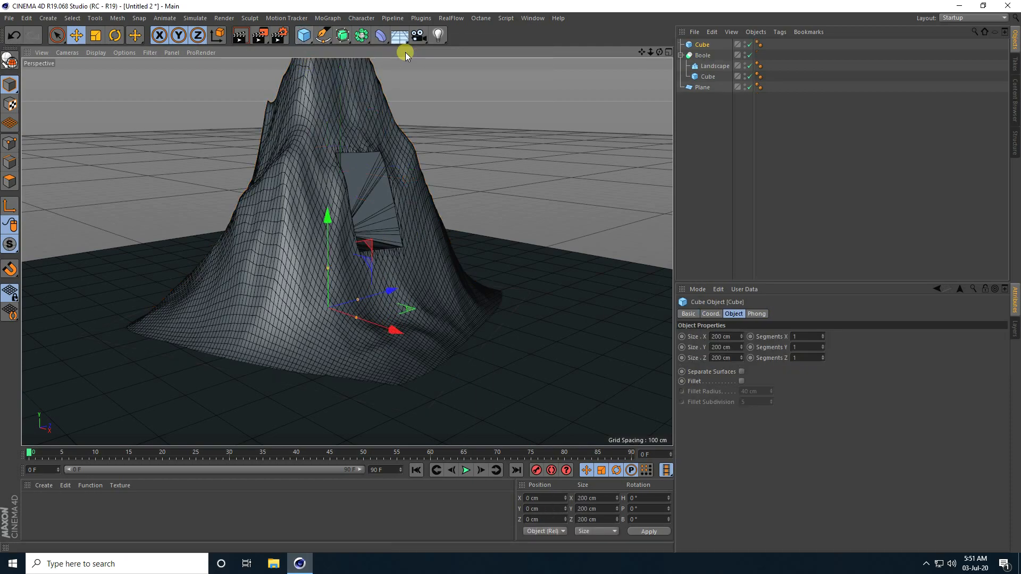
pyautogui.moveTo(415, 347); pyautogui.dragTo(472, 294)
pyautogui.moveTo(432, 246); pyautogui.dragTo(445, 292)
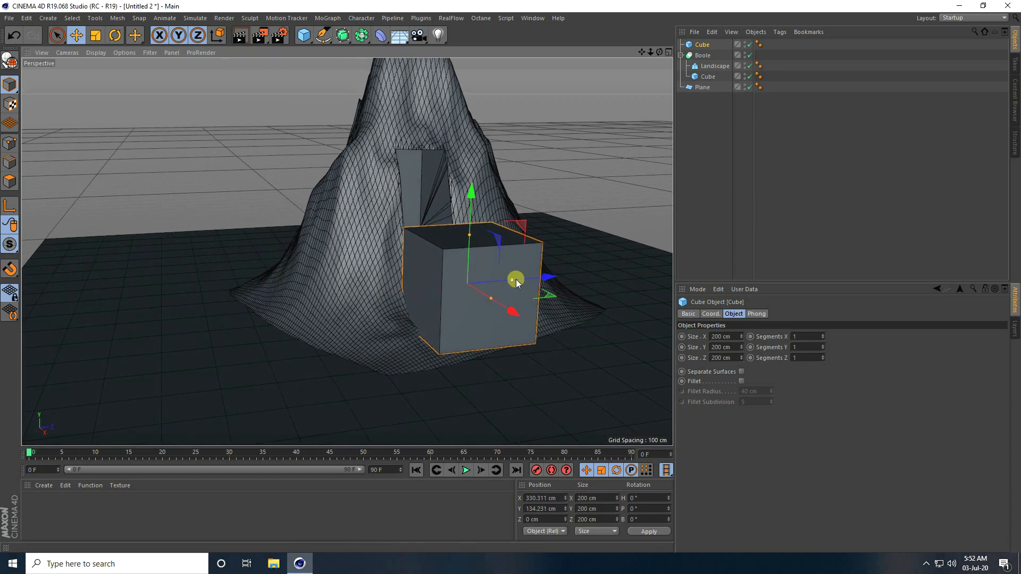
pyautogui.moveTo(512, 280); pyautogui.dragTo(531, 279)
pyautogui.moveTo(471, 233); pyautogui.dragTo(456, 283)
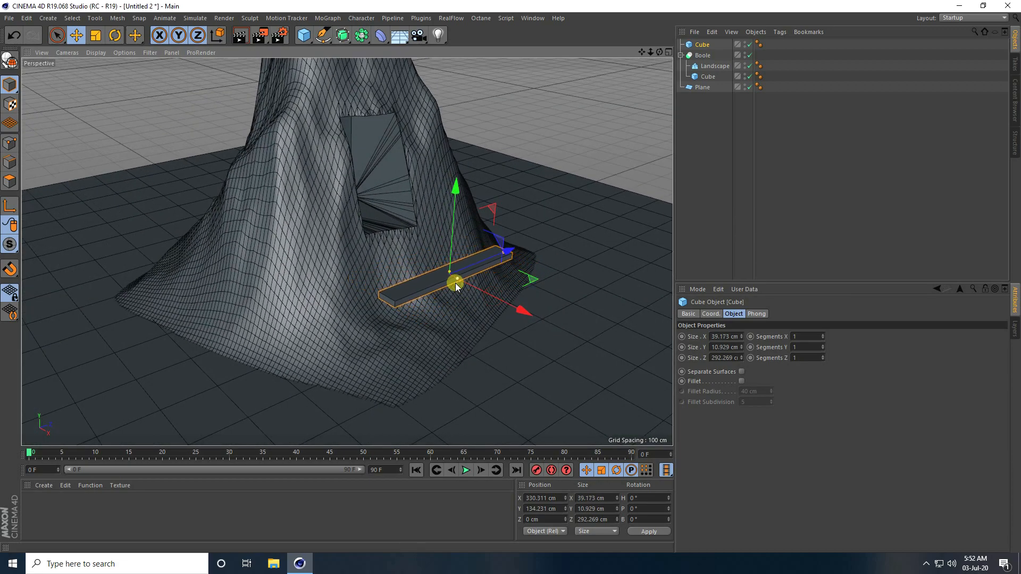
# Add a MoGraph Cloner and nest the slab cube under it.
pyautogui.click(327, 18)
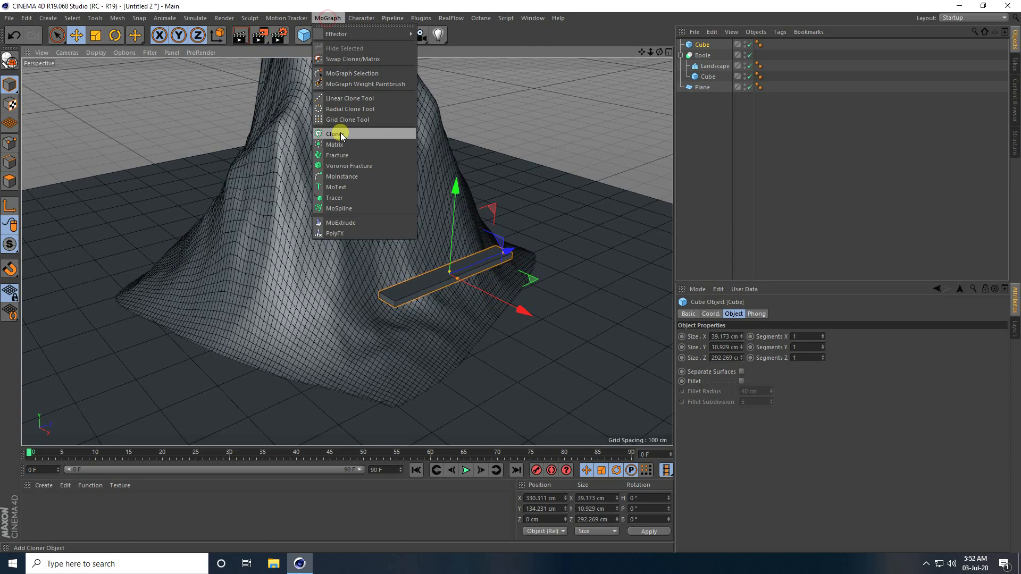
pyautogui.click(340, 133)
pyautogui.click(702, 55)
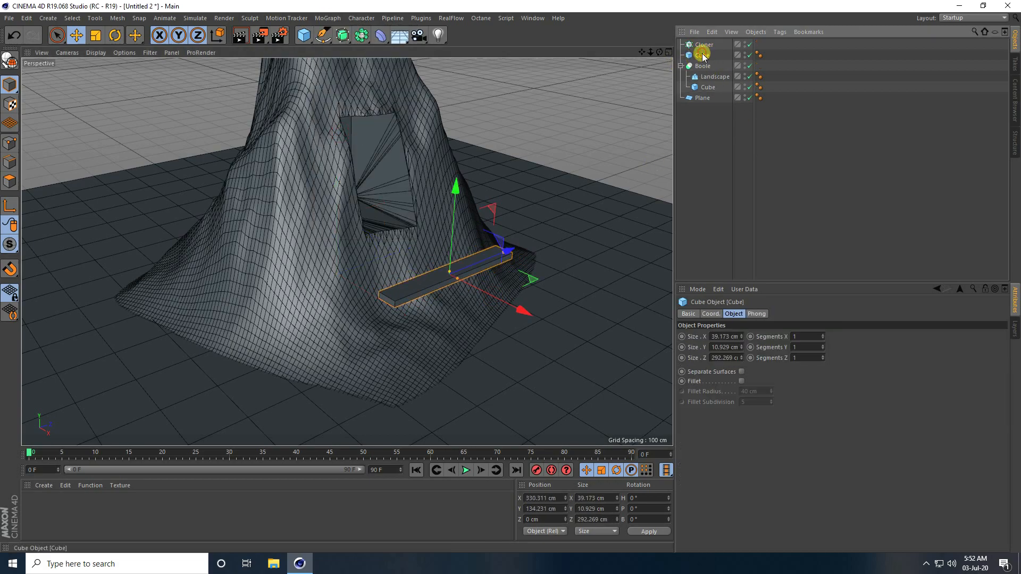
pyautogui.moveTo(705, 47); pyautogui.dragTo(706, 48)
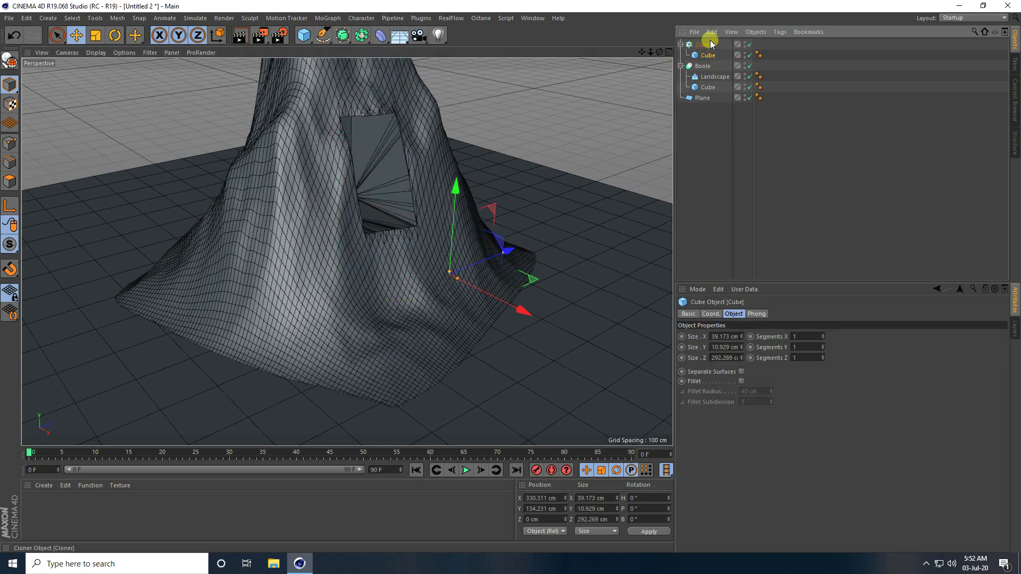
# Move the Cloner to about X 334, Y 116 cm, in front of the mountain below the opening.
pyautogui.click(706, 44)
pyautogui.moveTo(399, 307); pyautogui.dragTo(528, 342)
pyautogui.moveTo(452, 263); pyautogui.dragTo(453, 206)
pyautogui.moveTo(449, 311)
pyautogui.keyDown('alt'); pyautogui.mouseDown()
pyautogui.moveTo(441, 260)
pyautogui.moveTo(448, 282)
pyautogui.mouseUp(); pyautogui.keyUp('alt')
# Set the Cloner to End Point mode with 20 clones and offset them -267 cm on X and 135 cm on Y to form stairs.
pyautogui.click(712, 430)
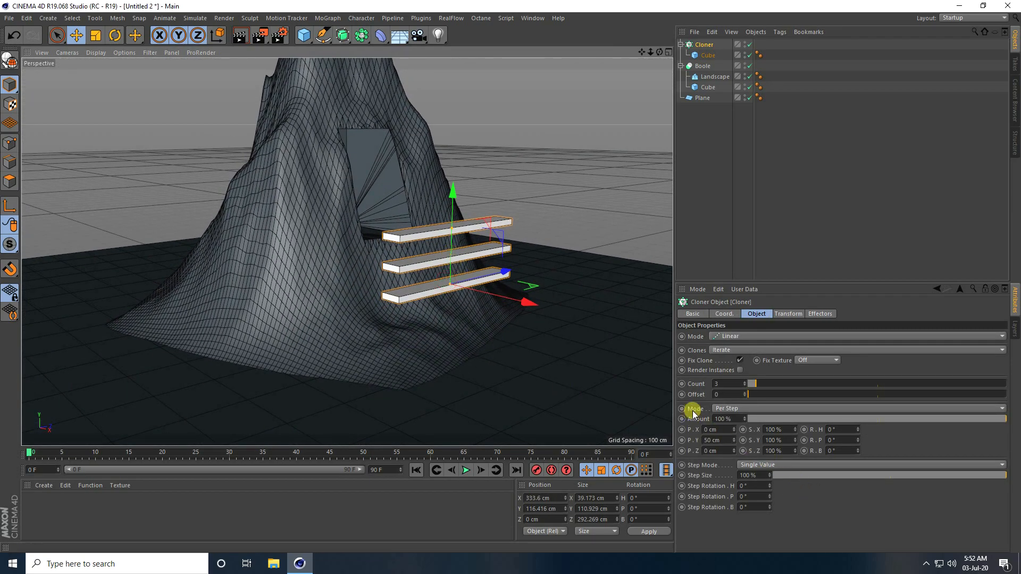
pyautogui.click(730, 409)
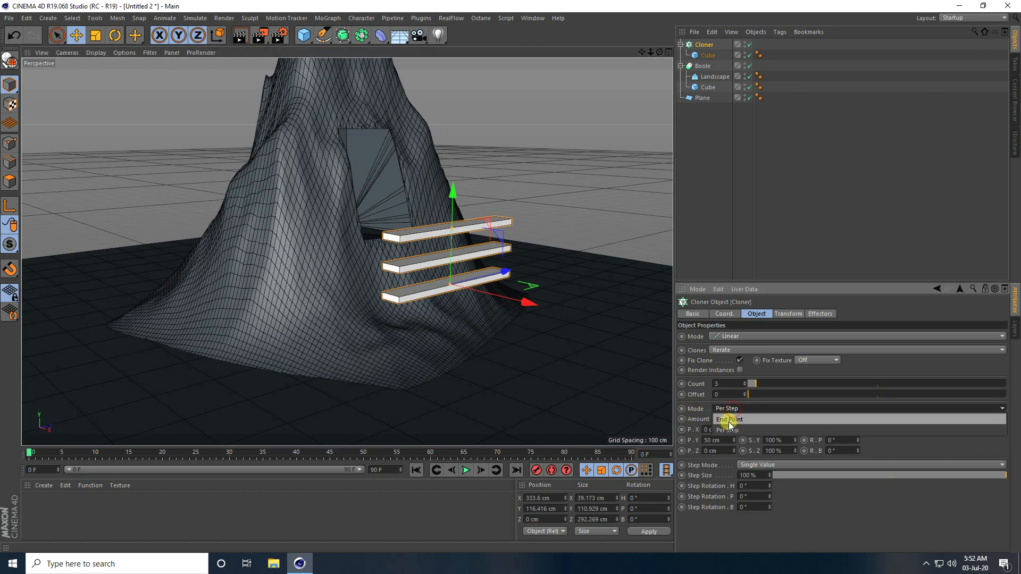
pyautogui.click(729, 421)
pyautogui.moveTo(753, 384); pyautogui.dragTo(801, 387)
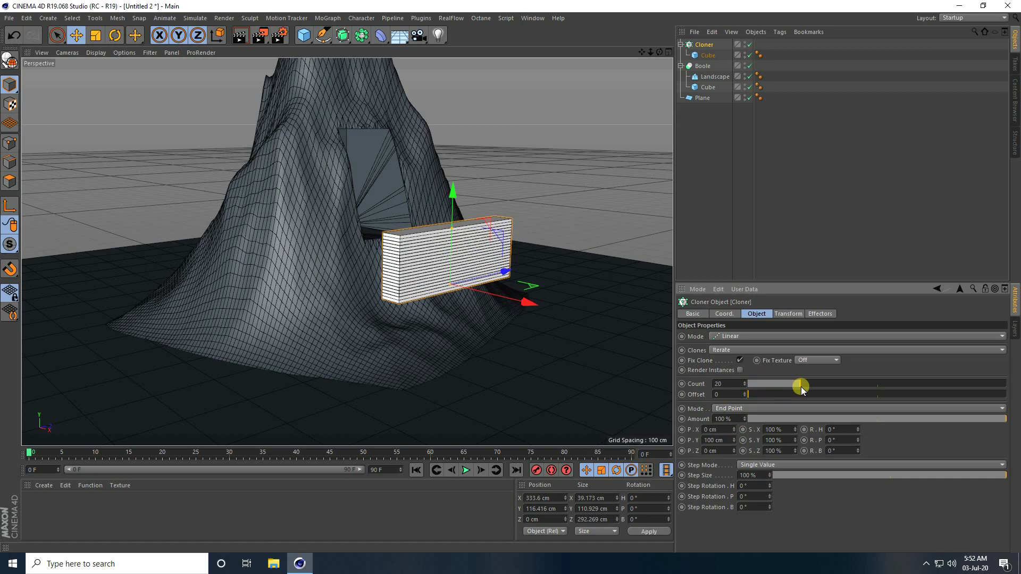
pyautogui.moveTo(734, 438)
pyautogui.mouseDown()
pyautogui.moveTo(733, 449)
pyautogui.moveTo(735, 426)
pyautogui.mouseUp()
pyautogui.hotkey('ctrl', 'z')
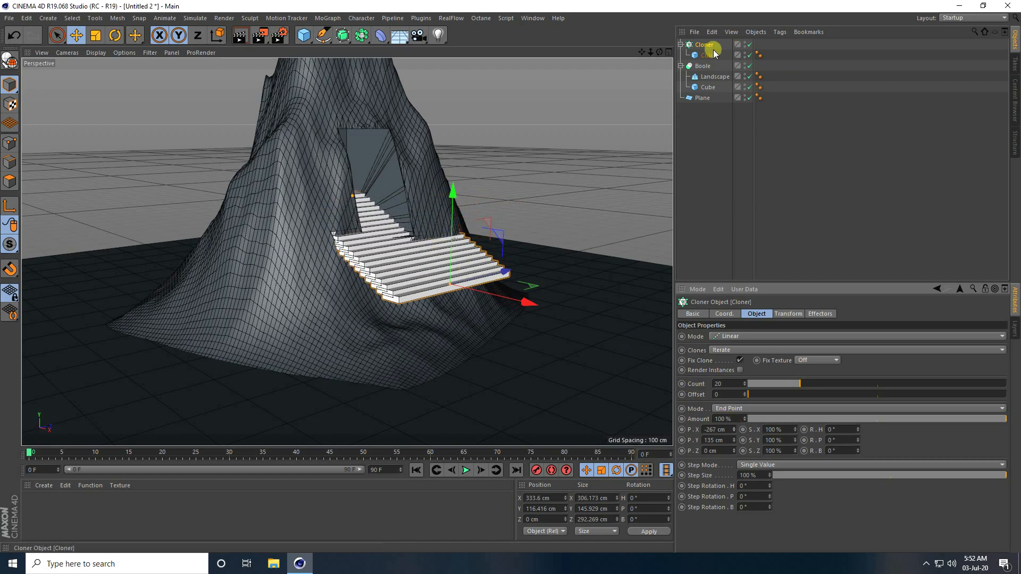
# Move the staircase Cloner to about X 483, Y -14 cm and raise its end point to 190 cm on Y.
pyautogui.moveTo(529, 302); pyautogui.dragTo(532, 232)
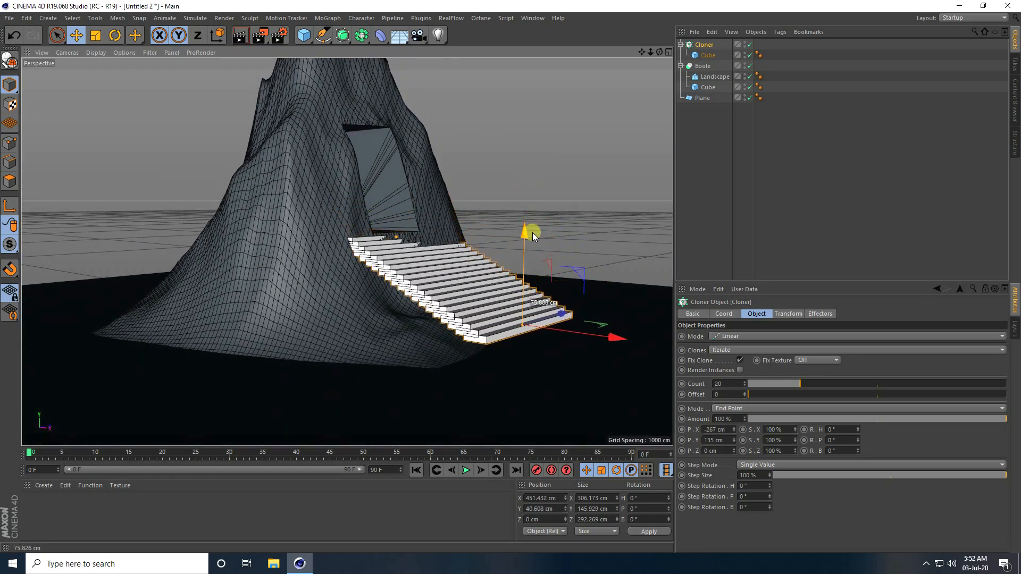
pyautogui.moveTo(733, 440); pyautogui.dragTo(733, 439)
pyautogui.moveTo(527, 244); pyautogui.dragTo(524, 266)
pyautogui.keyDown('alt'); pyautogui.moveTo(502, 321); pyautogui.dragTo(511, 352); pyautogui.keyUp('alt')
pyautogui.moveTo(605, 398); pyautogui.dragTo(378, 309)
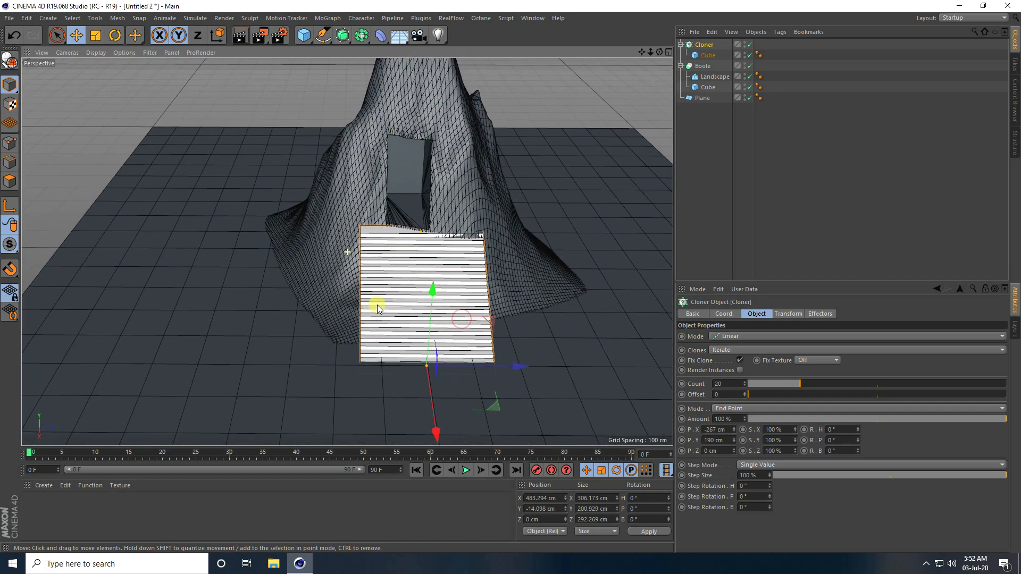
# Rotate the staircase Cloner's heading to about -8° and shift it to about X 472, Z -79 cm to line up with the opening.
pyautogui.click(114, 36)
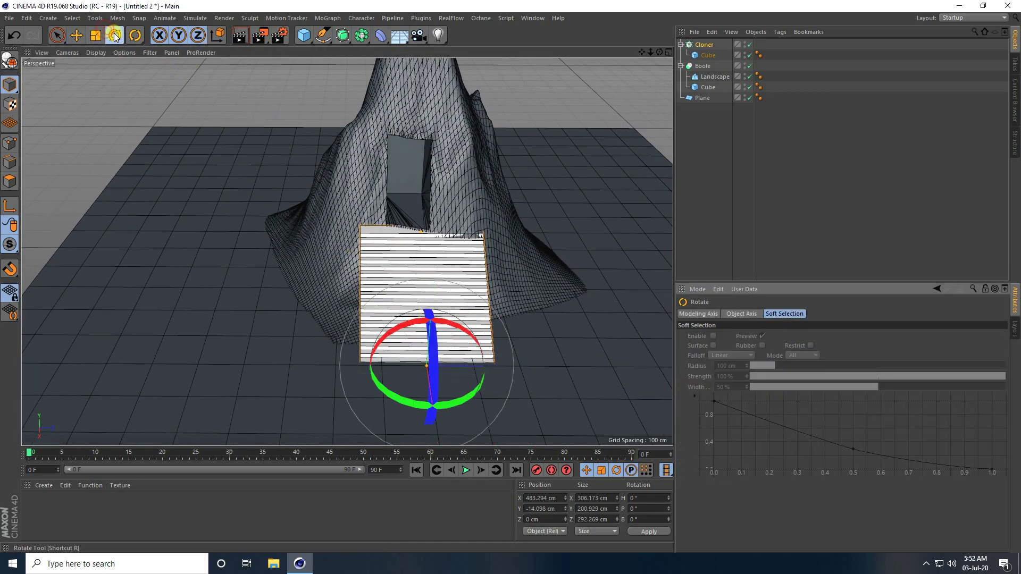
pyautogui.click(699, 46)
pyautogui.moveTo(479, 376); pyautogui.dragTo(452, 408)
pyautogui.click(76, 35)
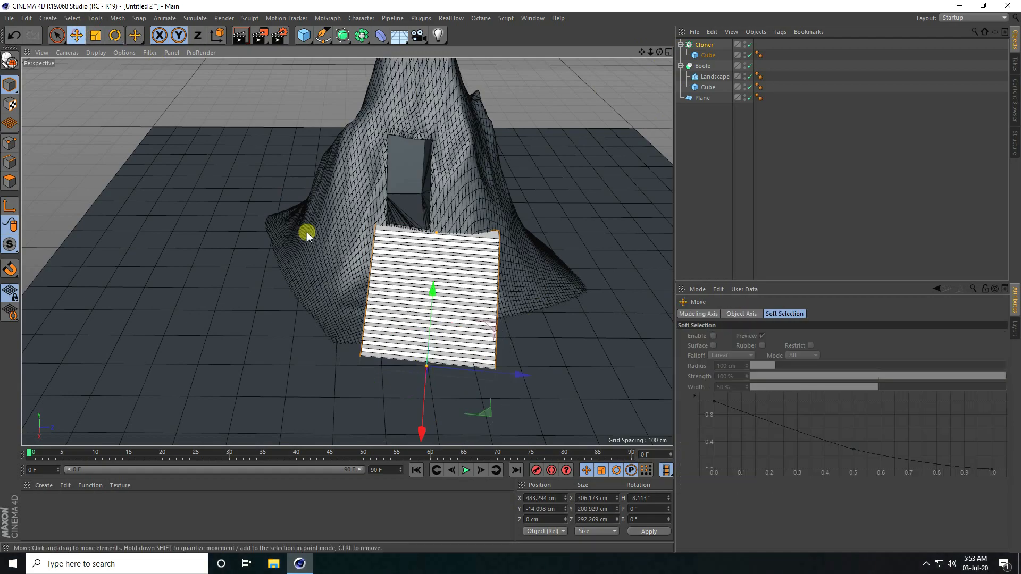
pyautogui.moveTo(512, 380); pyautogui.dragTo(346, 286)
# Group the Cloner and the Boole into a Null and move it to about X -58, Z 387 cm on the plane.
pyautogui.click(681, 45)
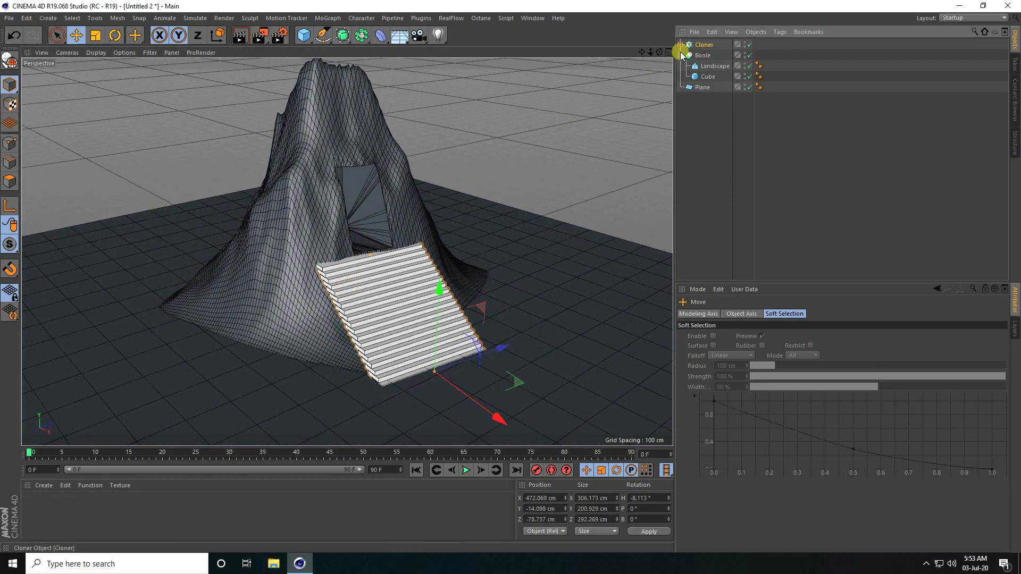
pyautogui.click(680, 55)
pyautogui.click(701, 57)
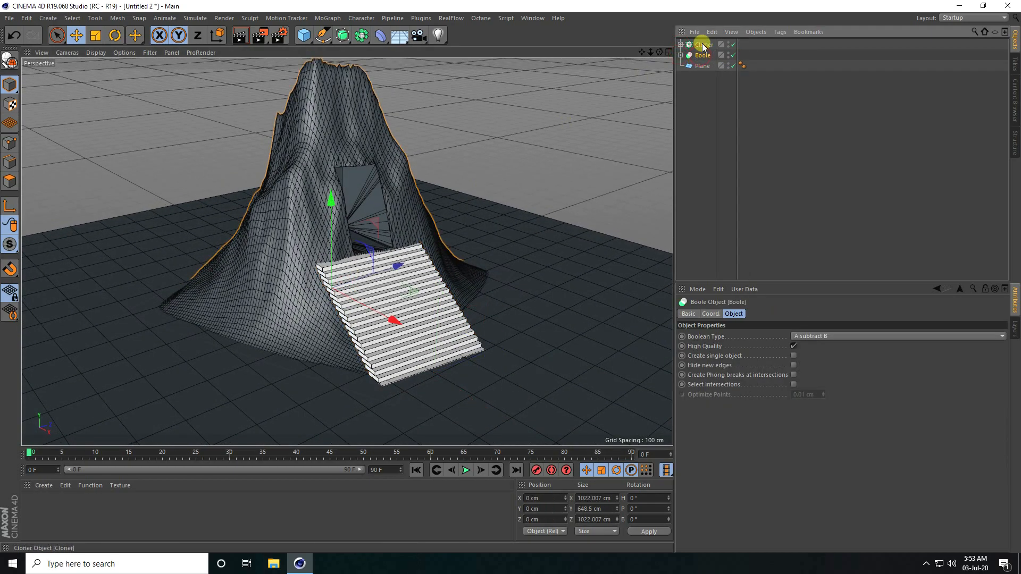
pyautogui.keyDown('ctrl'); pyautogui.click(703, 46); pyautogui.keyUp('ctrl')
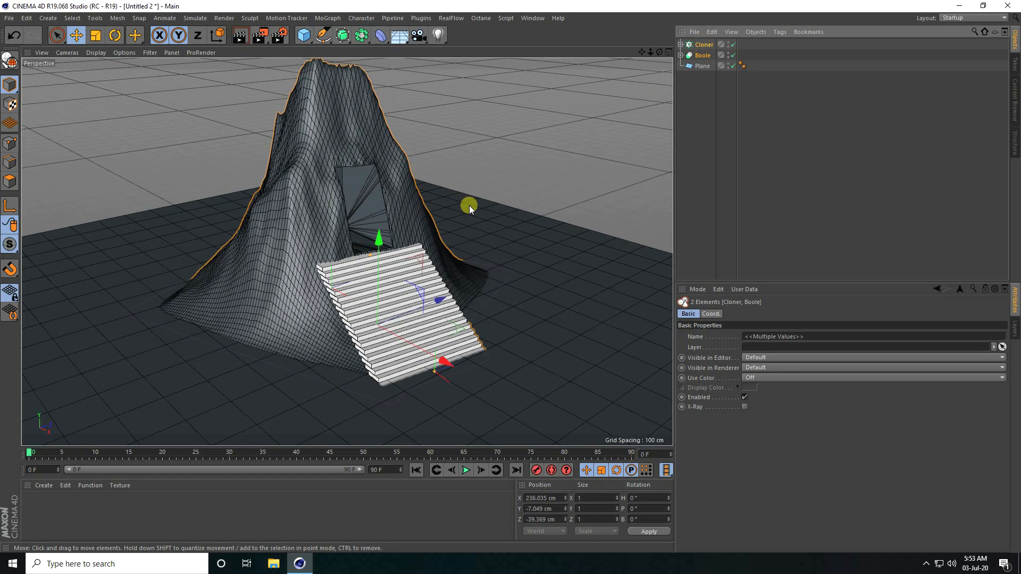
pyautogui.hotkey('alt', 'g')
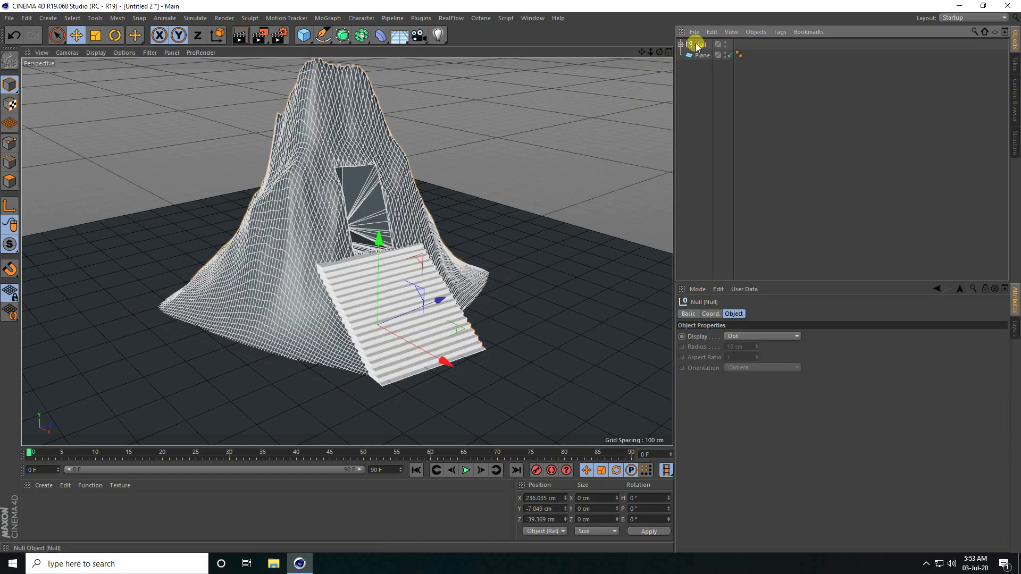
pyautogui.moveTo(440, 299); pyautogui.dragTo(376, 282)
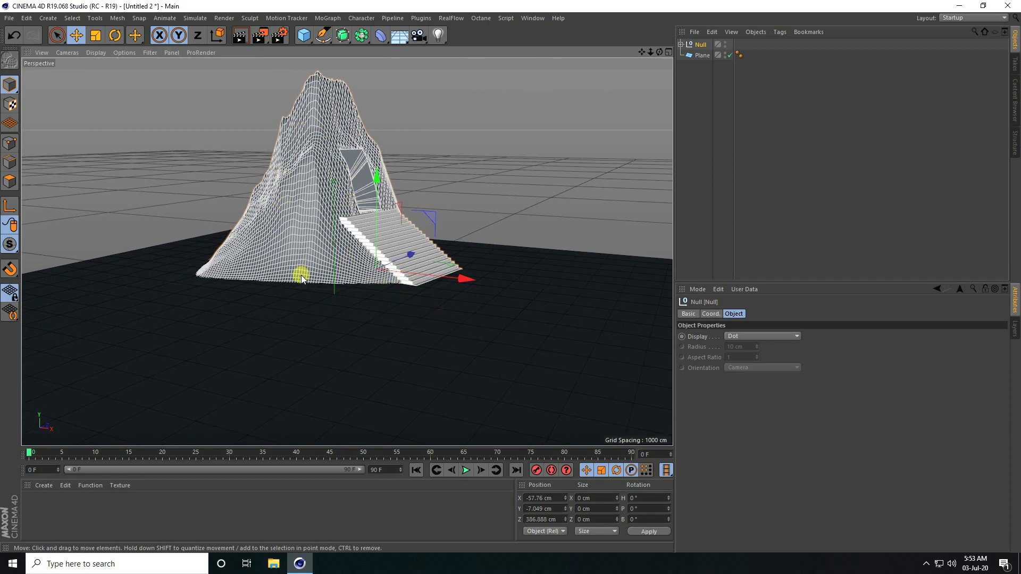
# Create an Octane Material and open it in a maximized Octane Node Editor.
pyautogui.click(39, 486)
pyautogui.moveTo(59, 409)
pyautogui.moveTo(221, 386)
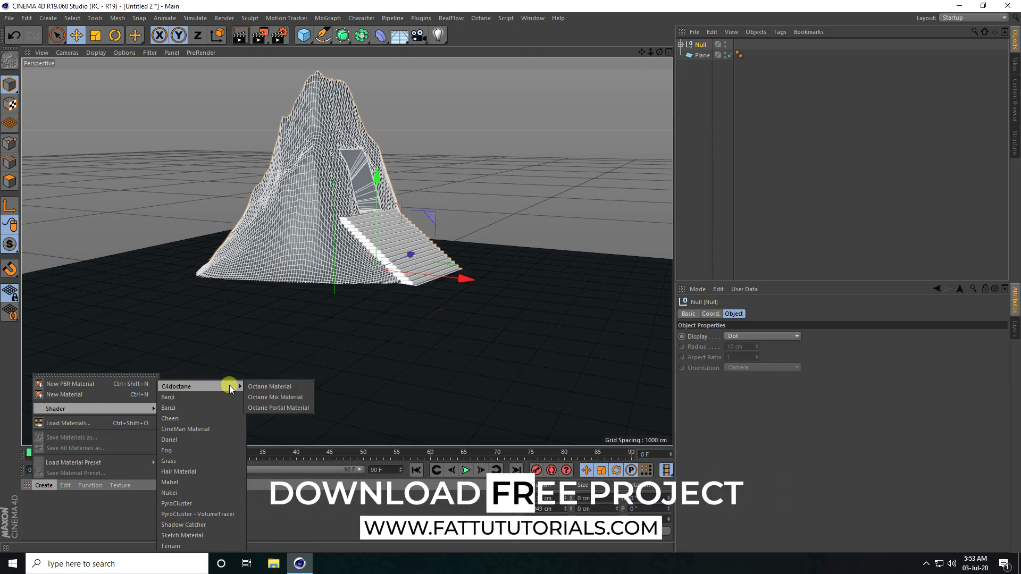
pyautogui.click(269, 386)
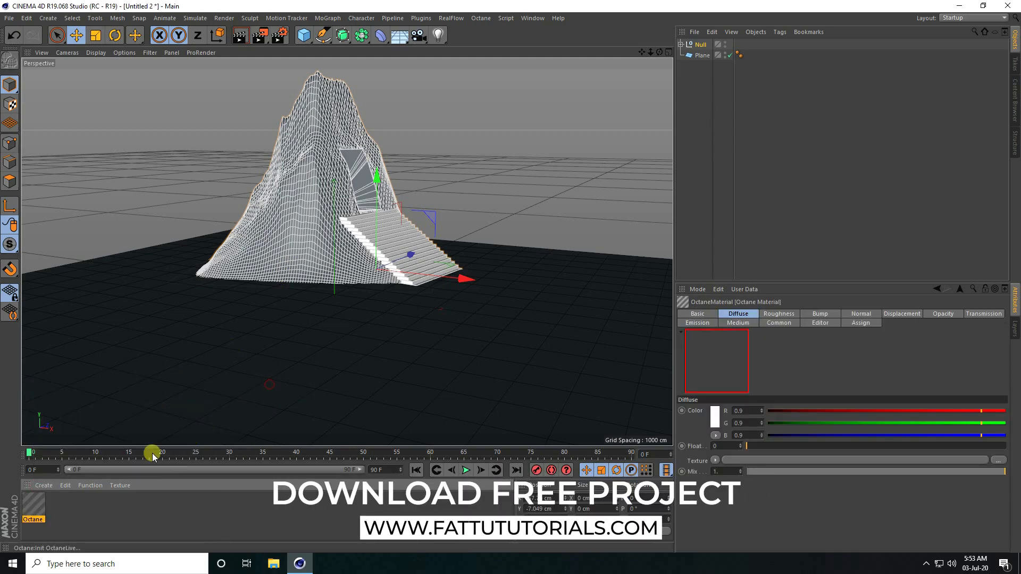
pyautogui.doubleClick(34, 504)
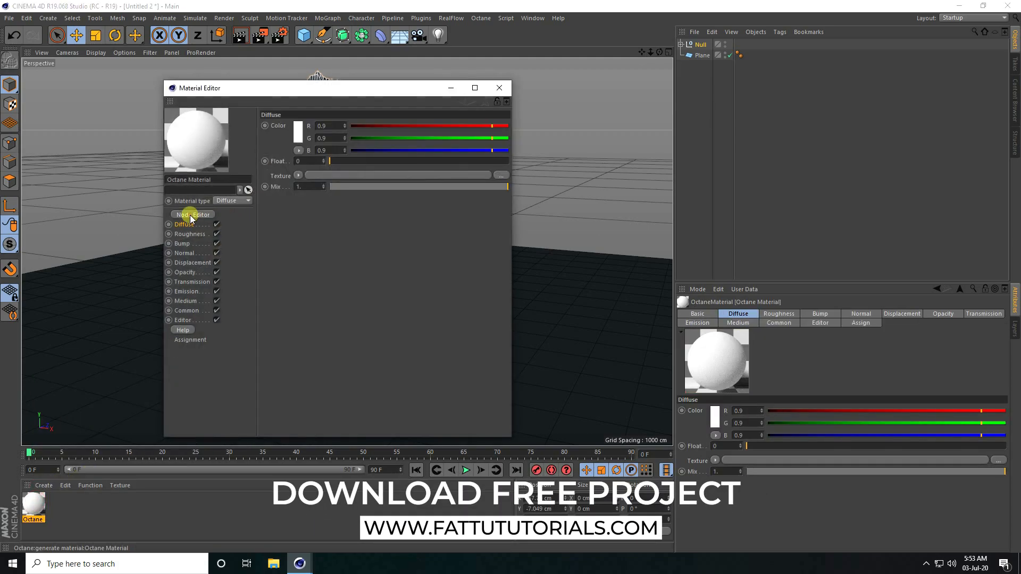
pyautogui.click(191, 215)
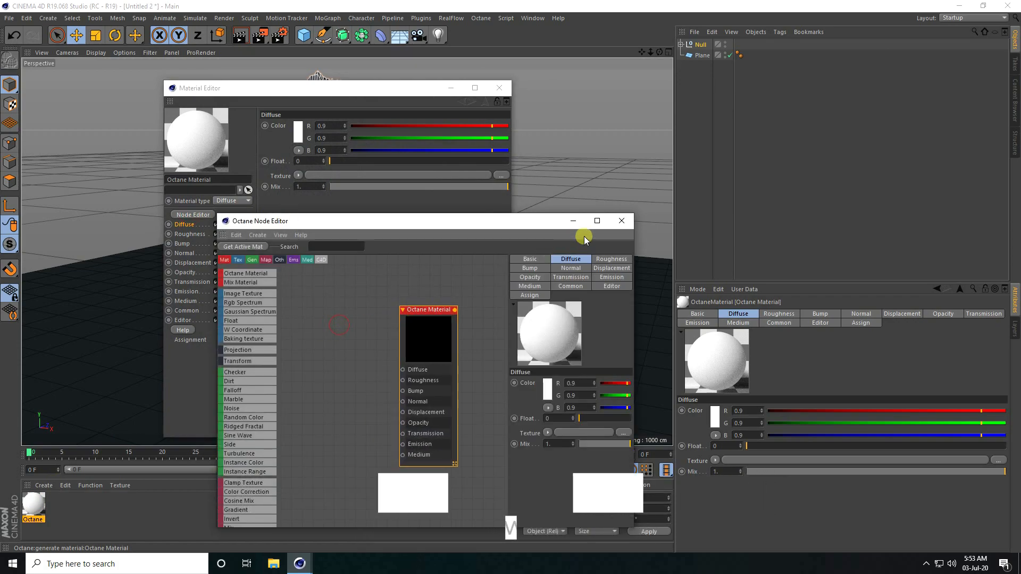
pyautogui.click(598, 221)
# Bring the four mountain texture images from the Desktop folder robott\tex into the node graph as ImageTexture nodes beside the material.
pyautogui.click(273, 563)
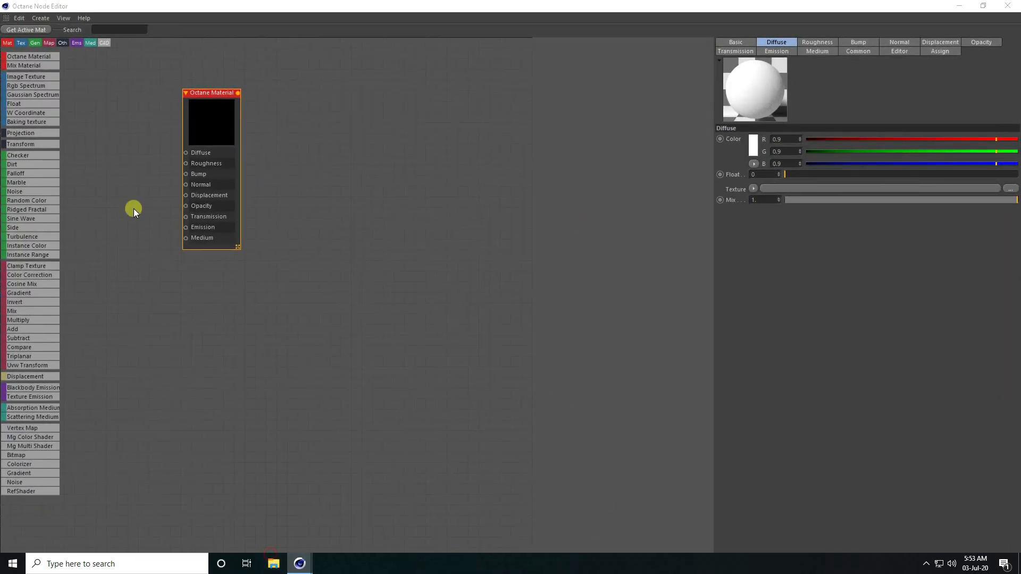
pyautogui.click(35, 125)
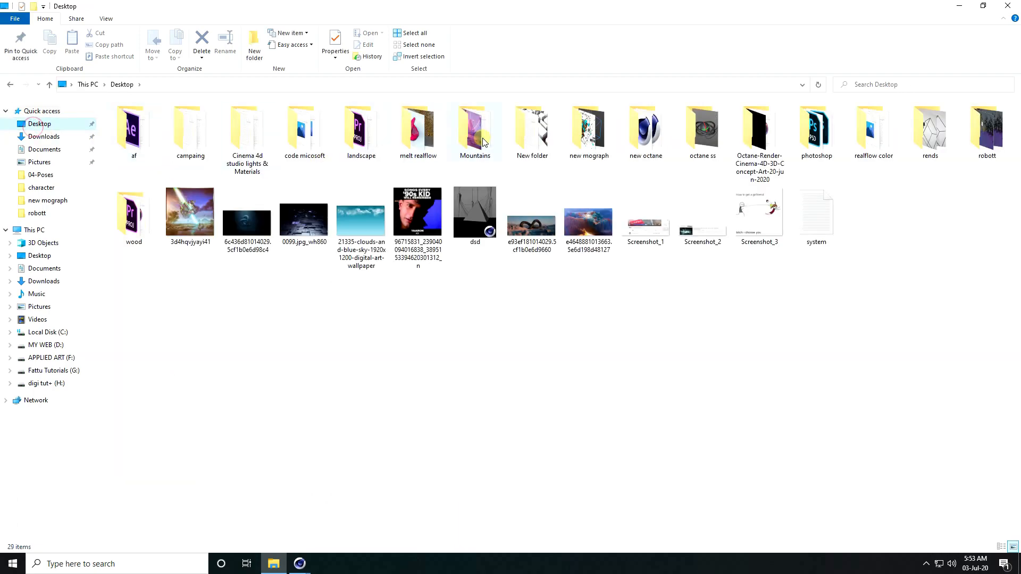
pyautogui.doubleClick(987, 144)
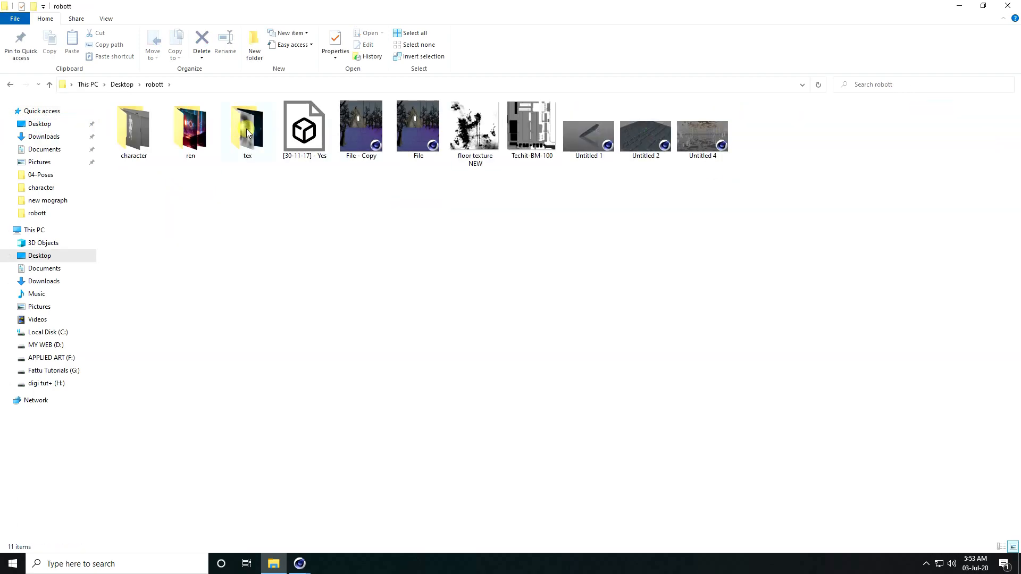
pyautogui.doubleClick(244, 129)
pyautogui.moveTo(240, 203); pyautogui.dragTo(431, 114)
pyautogui.moveTo(253, 133); pyautogui.dragTo(137, 279)
pyautogui.moveTo(205, 92); pyautogui.dragTo(301, 270)
pyautogui.scroll(3, 173, 380)
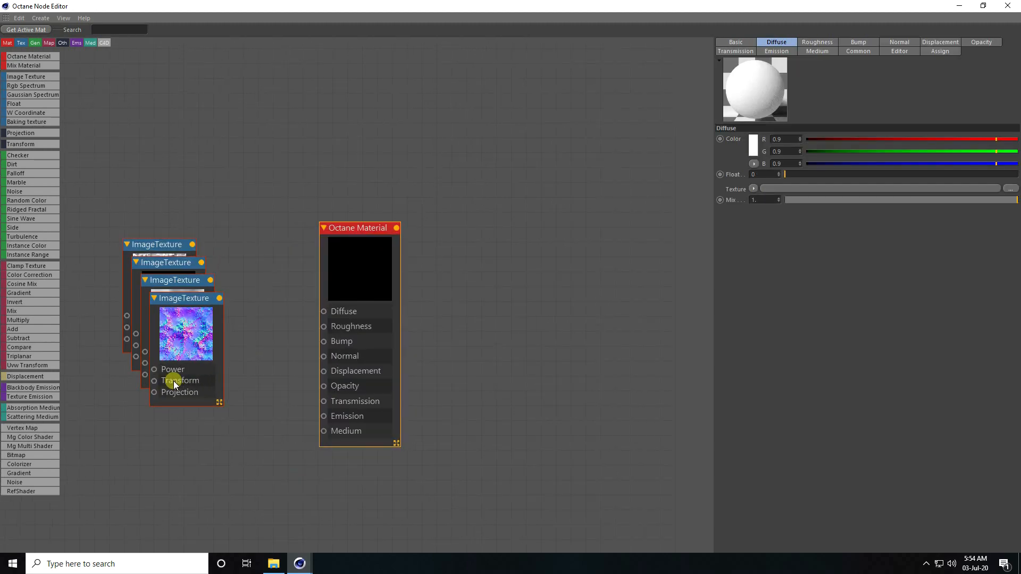
pyautogui.scroll(1, 174, 380)
# Connect the normal map texture to the material's Normal input and MOUNTAINS-12_HEIGHT_8k.tif to its Bump input.
pyautogui.moveTo(223, 292); pyautogui.dragTo(334, 354)
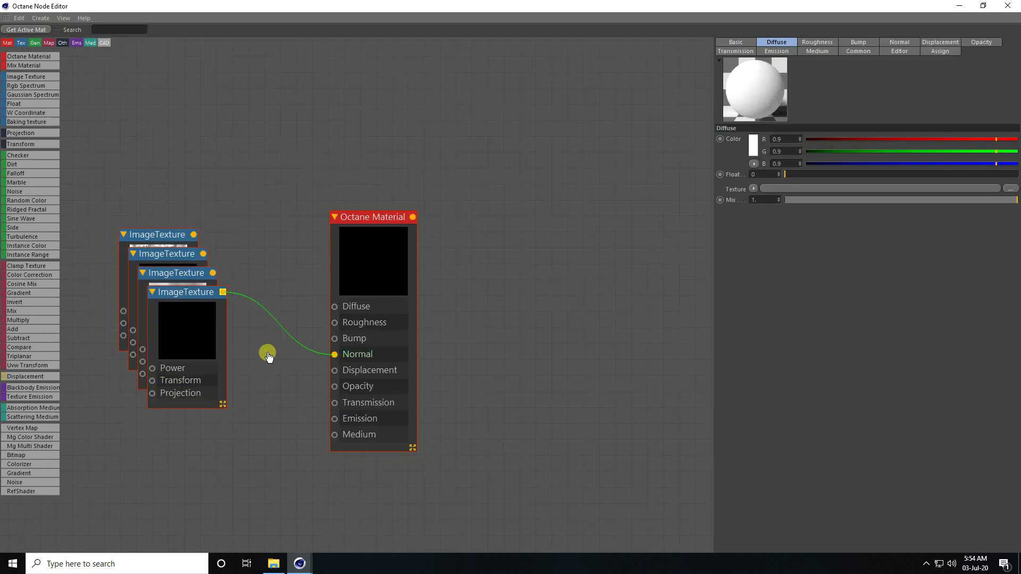
pyautogui.click(184, 280)
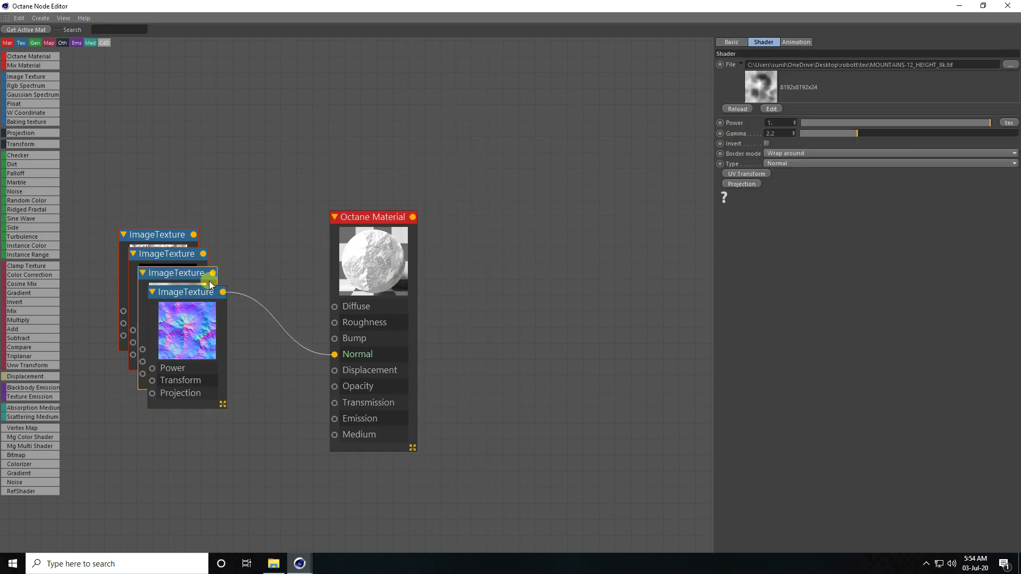
pyautogui.moveTo(214, 275); pyautogui.dragTo(343, 343)
# Add a Displacement node, feed it with MOUNTAINS-12_DEPTH_8k.tif and connect it to the material's Displacement input.
pyautogui.moveTo(169, 258); pyautogui.dragTo(192, 425)
pyautogui.moveTo(38, 377); pyautogui.dragTo(160, 409)
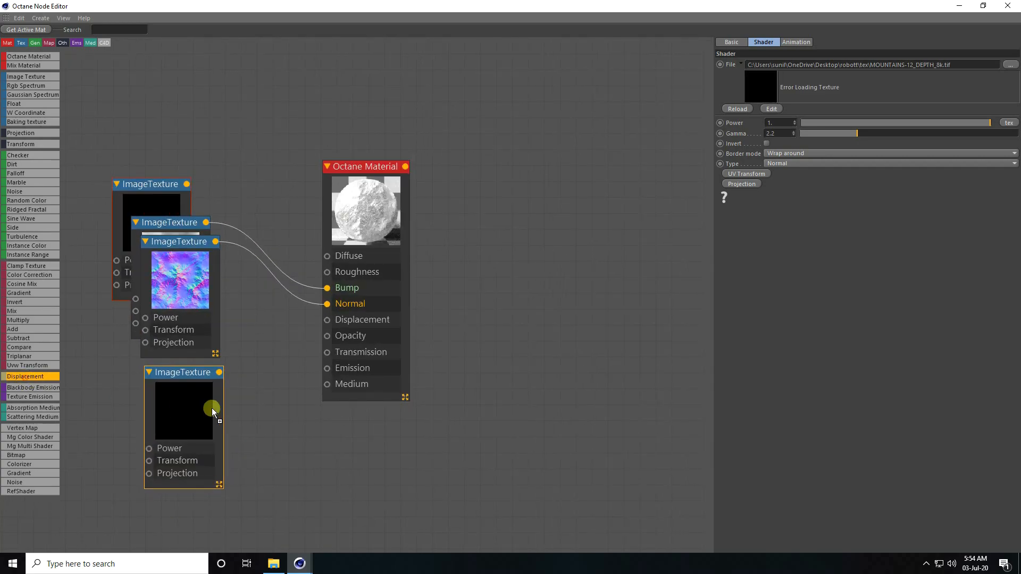
pyautogui.moveTo(244, 407); pyautogui.dragTo(246, 408)
pyautogui.moveTo(219, 373); pyautogui.dragTo(327, 320)
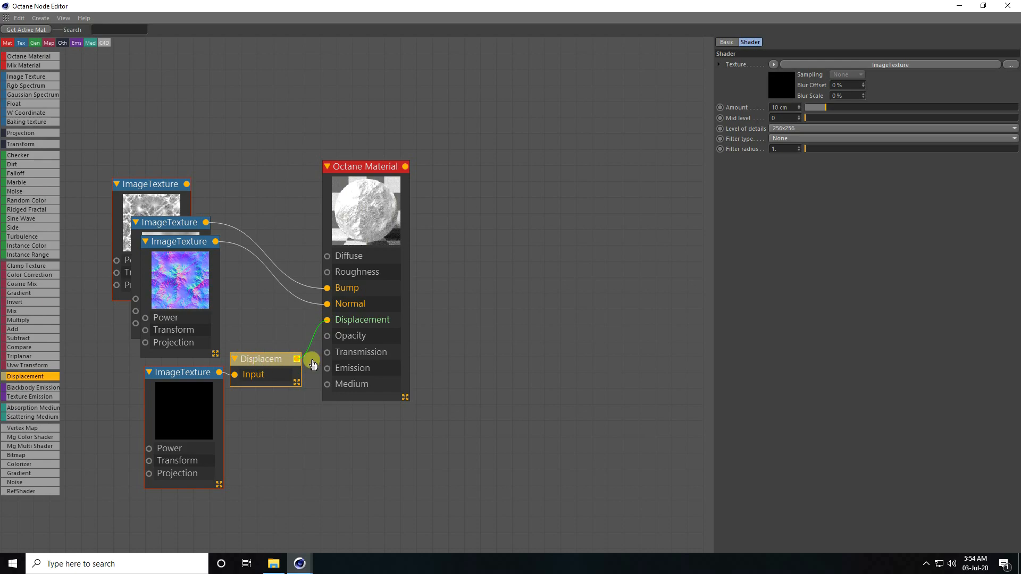
# Set the displacement's level of detail to 8192x8192 and amount to 200 cm, and connect the remaining image texture to Roughness.
pyautogui.click(780, 128)
pyautogui.click(789, 194)
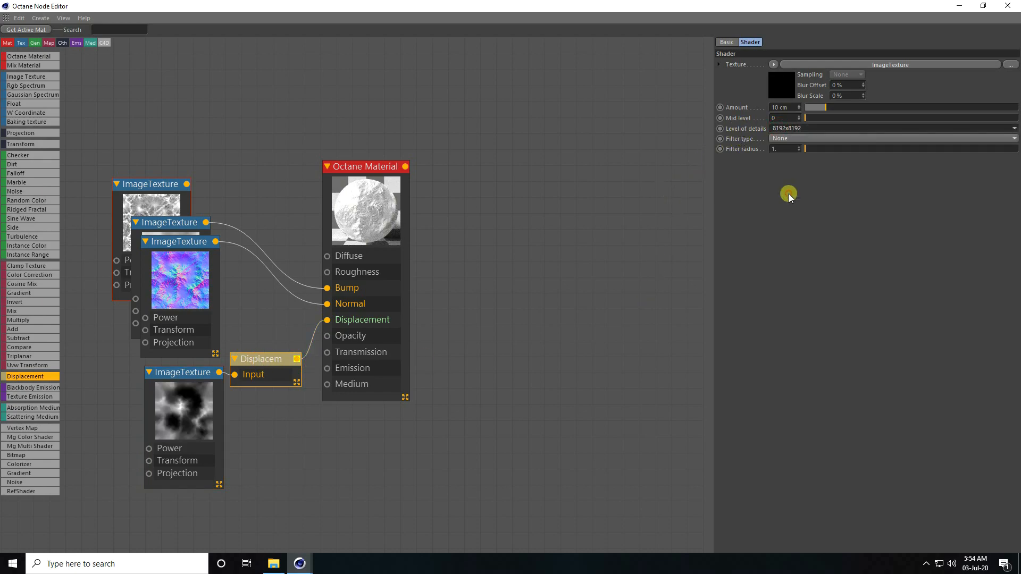
pyautogui.click(781, 107)
pyautogui.write('200')
pyautogui.press('Return')
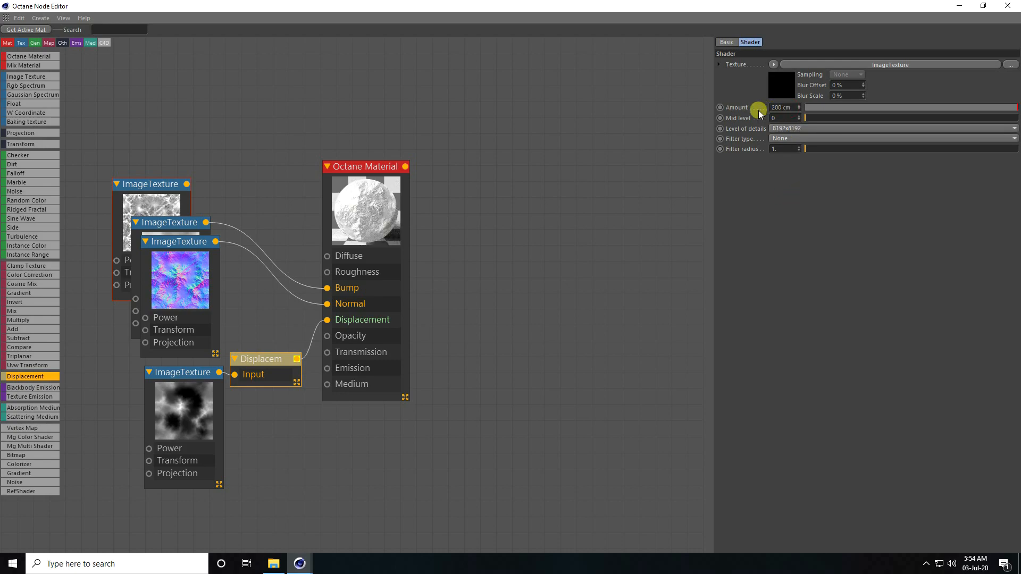
pyautogui.moveTo(186, 185); pyautogui.dragTo(324, 274)
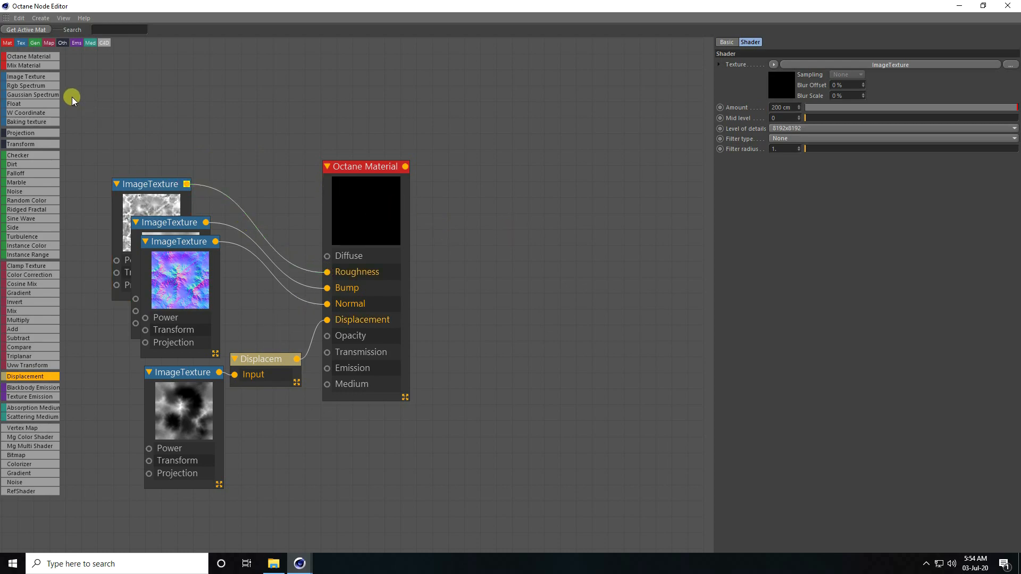
# Add a Gradient node above the textures and change its black starting knot to a muted blue.
pyautogui.click(111, 26)
pyautogui.write('gra')
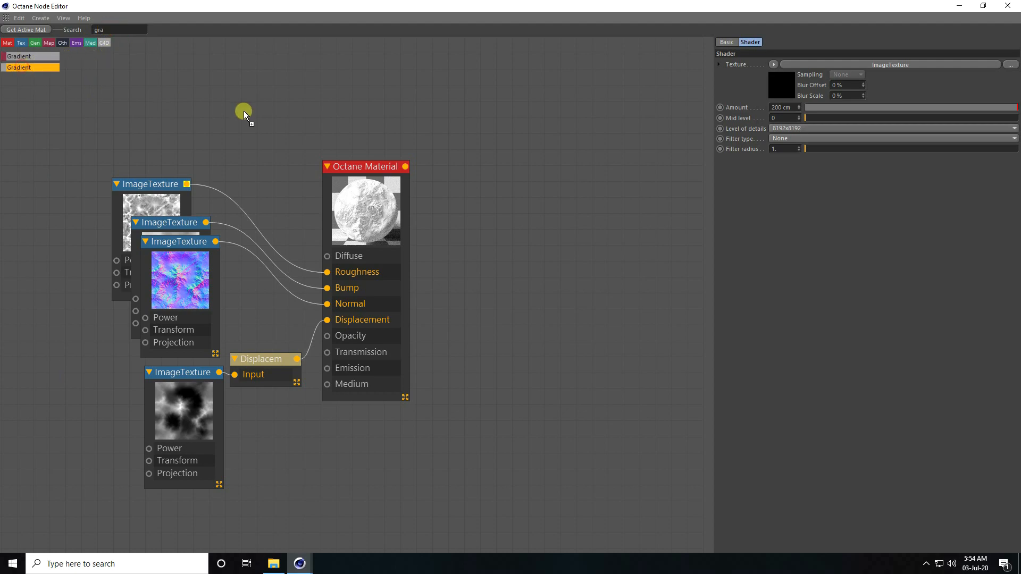
pyautogui.moveTo(244, 114); pyautogui.dragTo(277, 115)
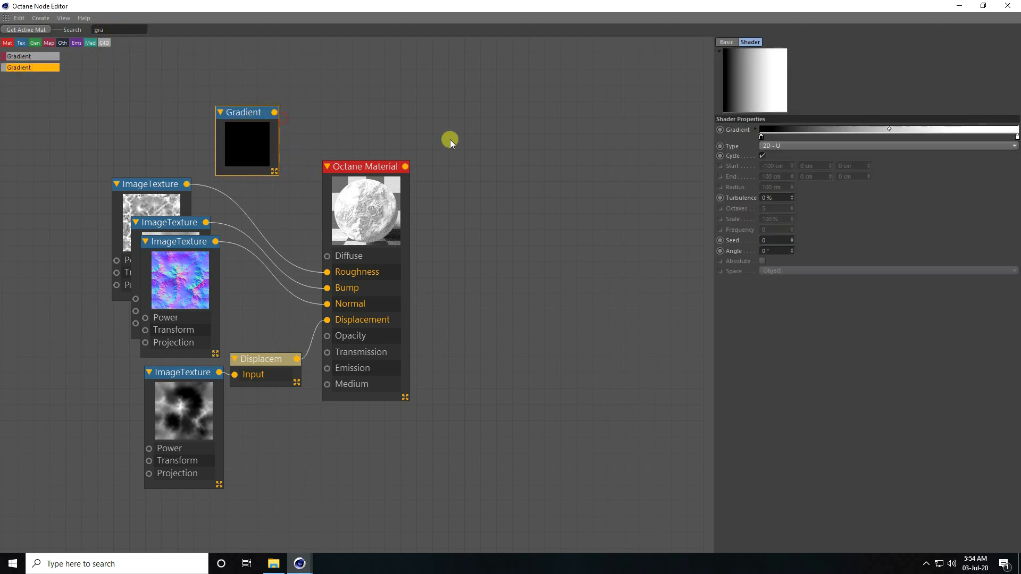
pyautogui.doubleClick(761, 137)
pyautogui.moveTo(738, 139)
pyautogui.mouseDown()
pyautogui.moveTo(789, 136)
pyautogui.moveTo(779, 159)
pyautogui.mouseUp()
pyautogui.click(777, 148)
pyautogui.click(751, 176)
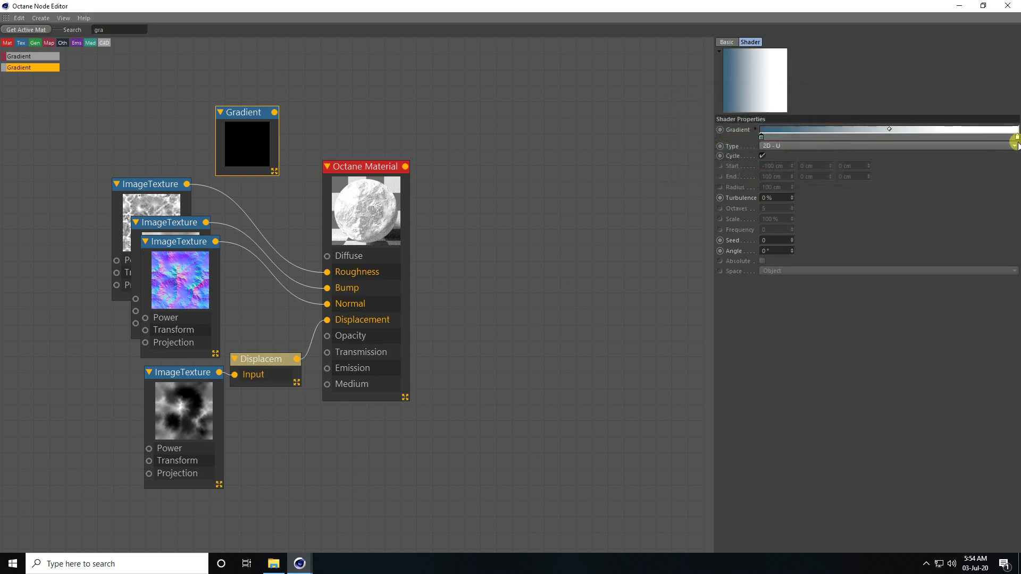
# Set the gradient's white end knot to purple, about H 269°, S 69%, V 46%, and connect the gradient to the material's Diffuse input.
pyautogui.doubleClick(1016, 137)
pyautogui.moveTo(982, 139)
pyautogui.mouseDown()
pyautogui.moveTo(991, 139)
pyautogui.moveTo(962, 148)
pyautogui.moveTo(987, 149)
pyautogui.moveTo(978, 160)
pyautogui.moveTo(950, 159)
pyautogui.moveTo(976, 146)
pyautogui.mouseUp()
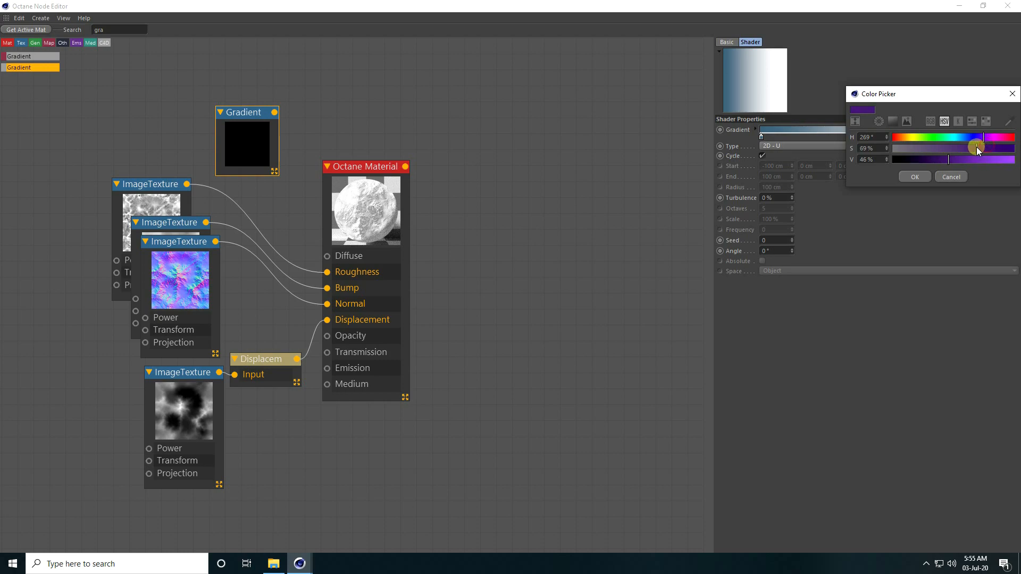
pyautogui.click(917, 175)
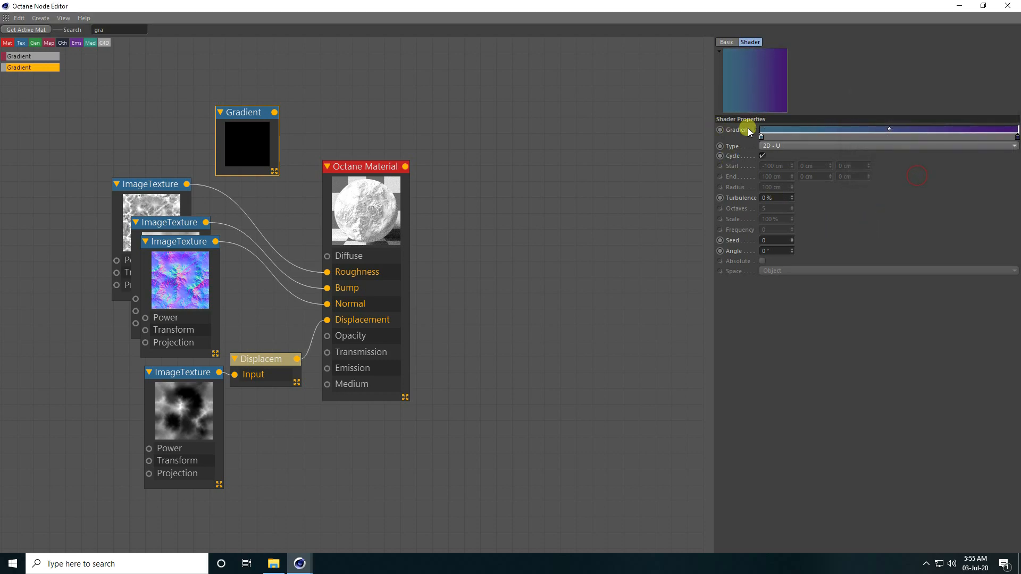
pyautogui.moveTo(275, 112); pyautogui.dragTo(327, 256)
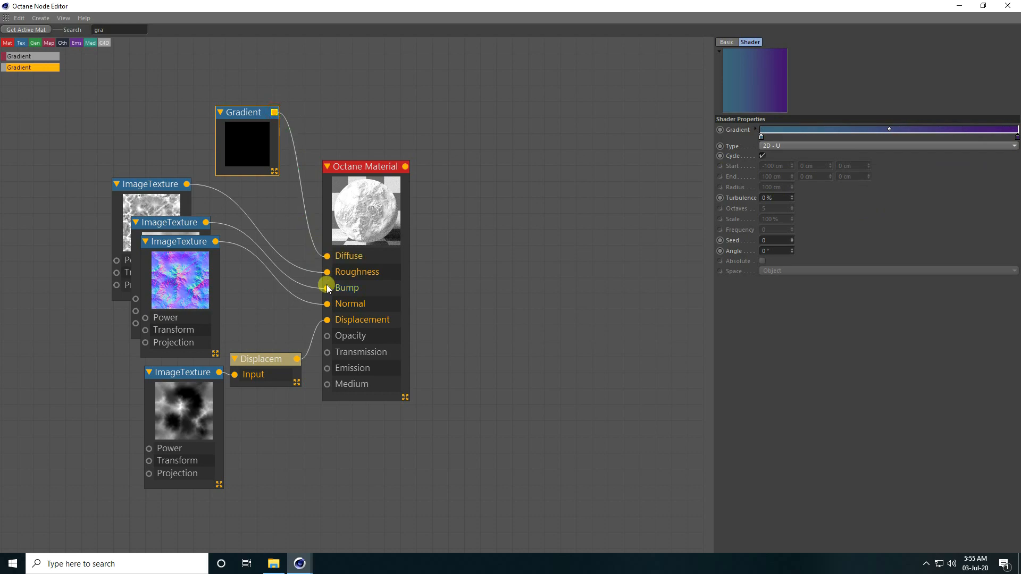
# Change the Octane Material's type to Glossy and close the node and material editors.
pyautogui.click(365, 196)
pyautogui.click(735, 41)
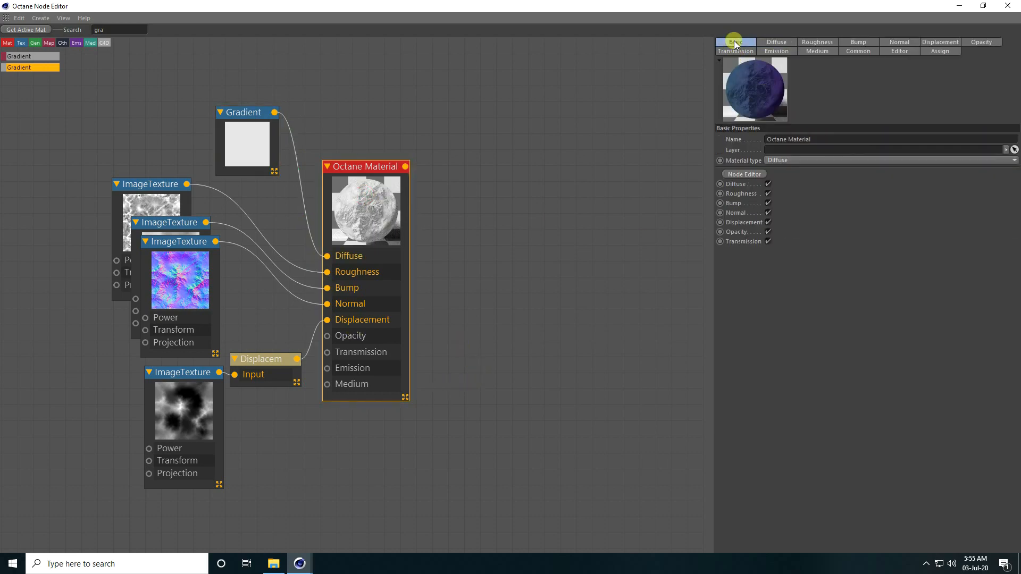
pyautogui.click(773, 161)
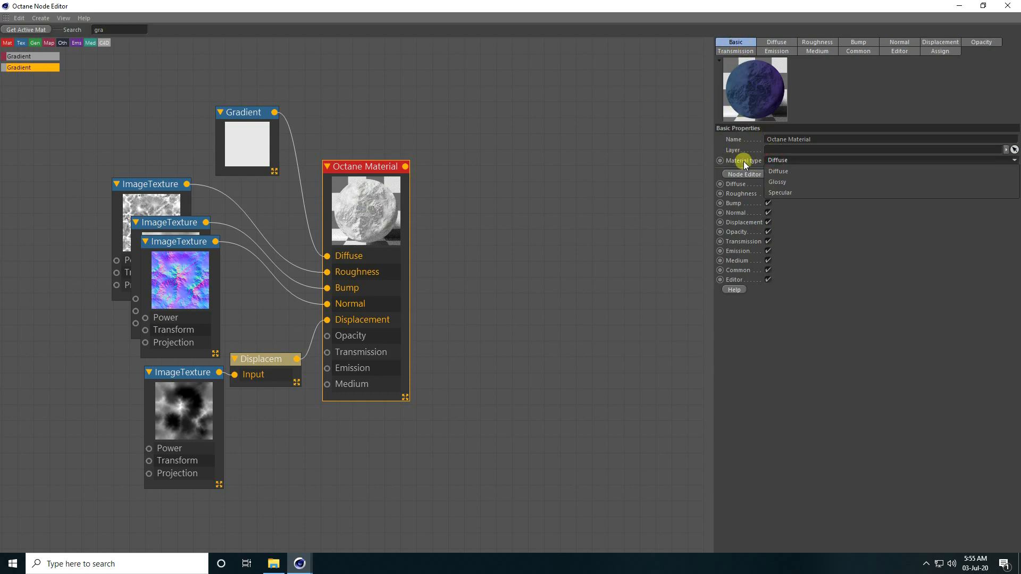
pyautogui.click(788, 184)
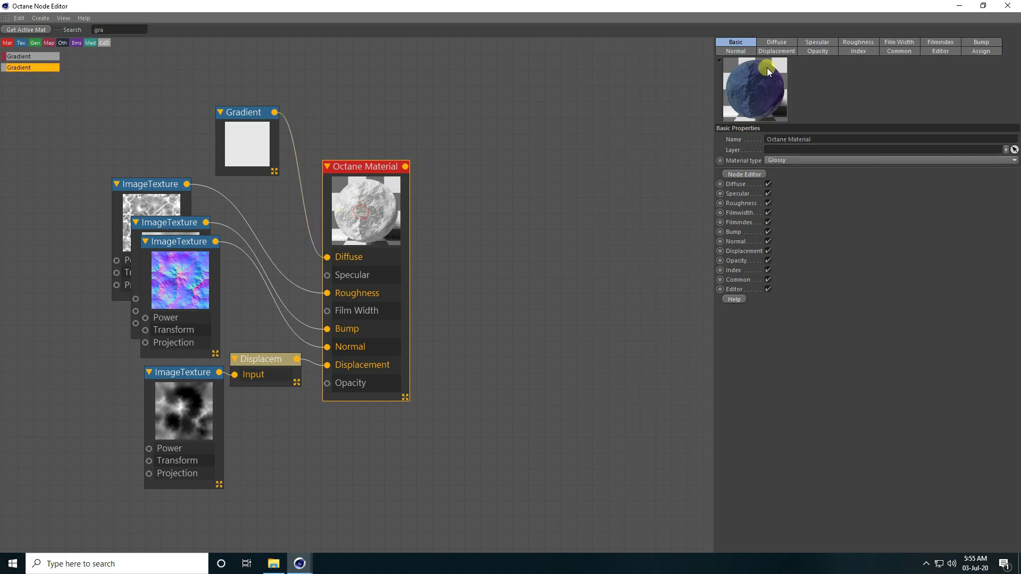
pyautogui.click(792, 42)
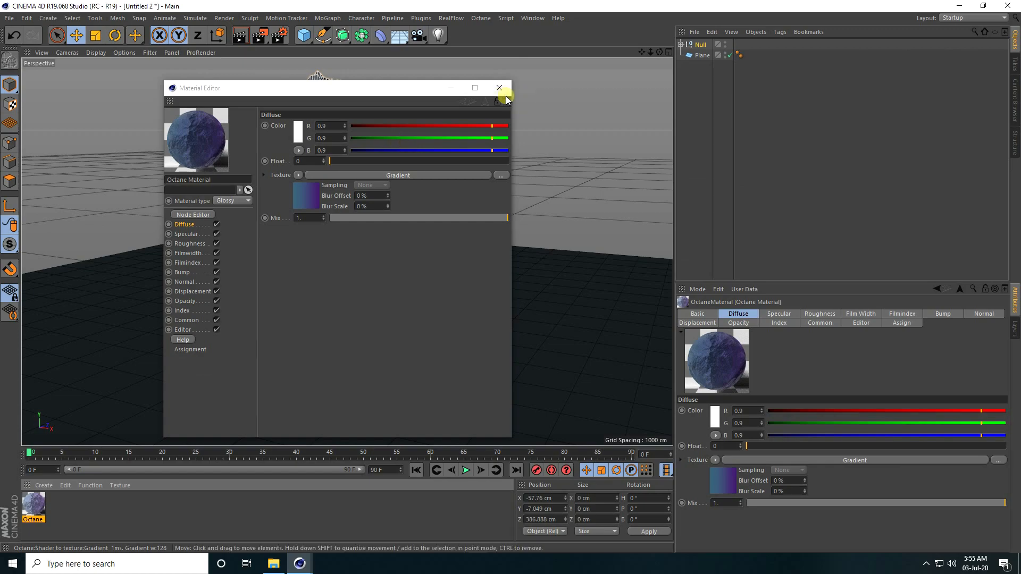
pyautogui.click(499, 90)
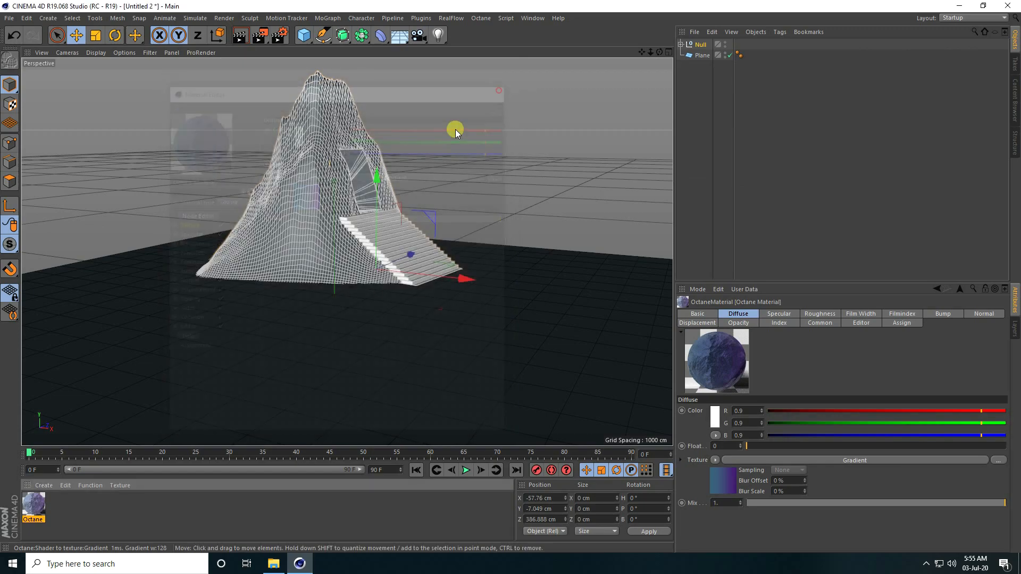
# Assign the Octane material to the Plane and save the project to the Desktop as ffd.
pyautogui.moveTo(34, 529); pyautogui.dragTo(706, 57)
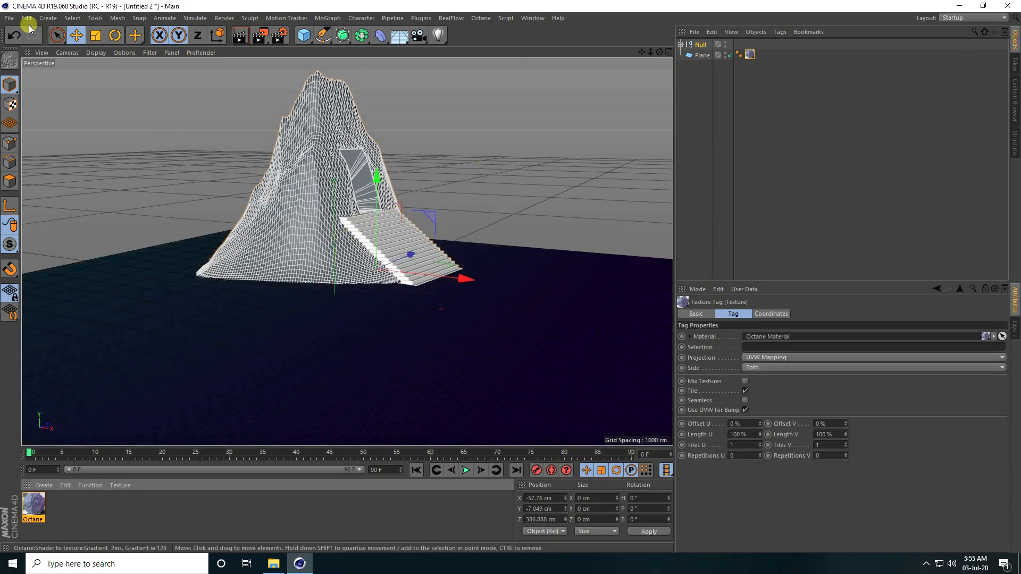
pyautogui.click(9, 18)
pyautogui.click(32, 103)
pyautogui.click(44, 95)
pyautogui.click(172, 429)
pyautogui.write('ffd')
pyautogui.click(649, 466)
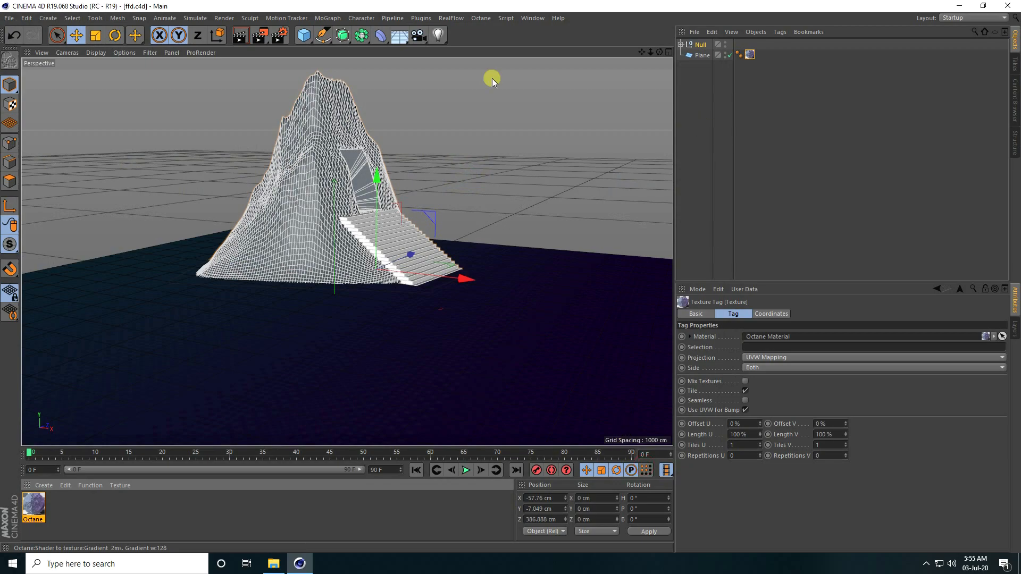
# Open the Octane Live Viewer and dock it beside the perspective view.
pyautogui.click(481, 19)
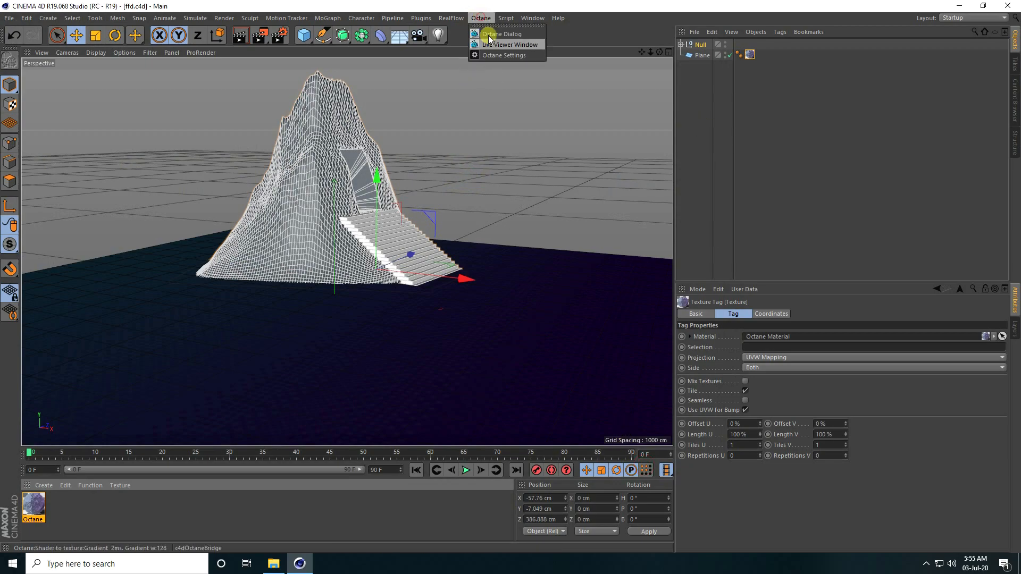
pyautogui.click(520, 45)
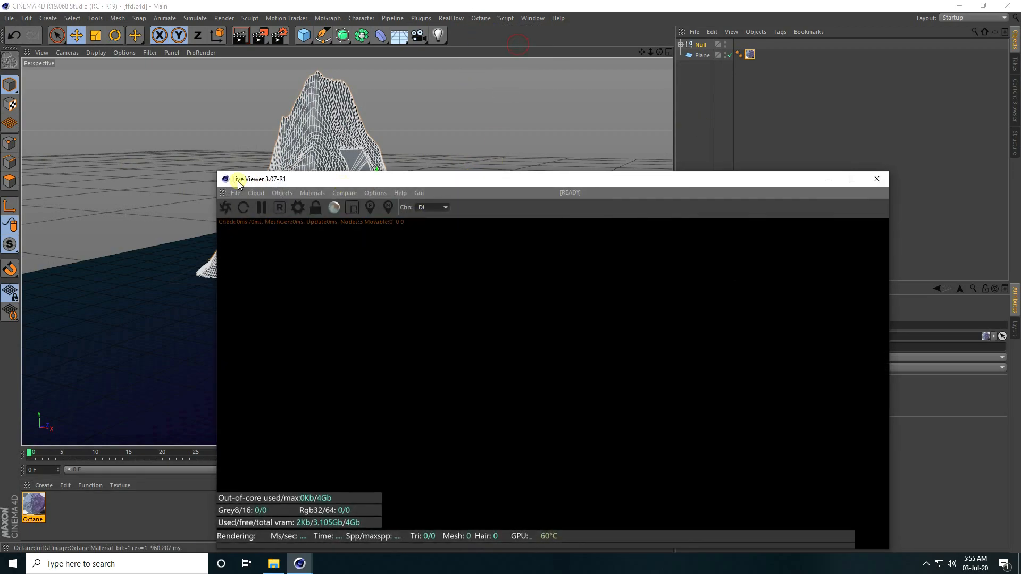
pyautogui.moveTo(224, 196); pyautogui.dragTo(142, 182)
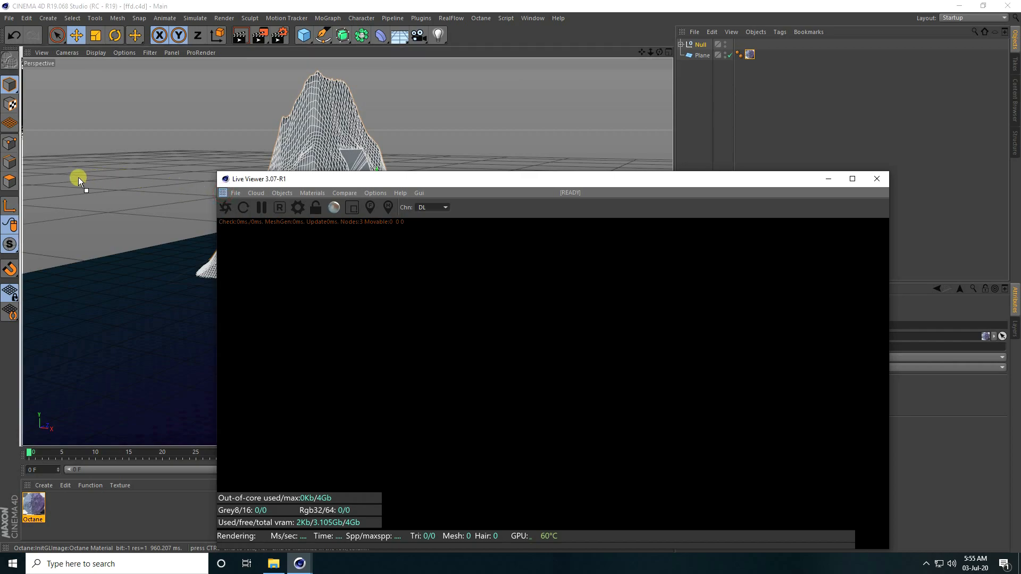
pyautogui.moveTo(78, 177); pyautogui.dragTo(78, 177)
pyautogui.keyDown('alt'); pyautogui.moveTo(534, 244); pyautogui.dragTo(534, 236); pyautogui.keyUp('alt')
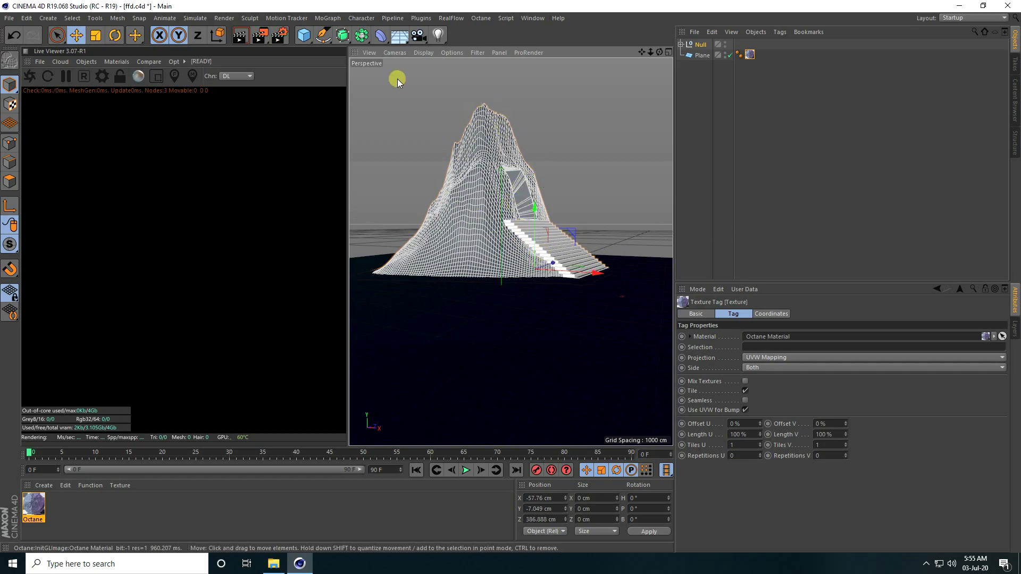
# Set the render output size to 1000 by 1000 pixels.
pyautogui.click(278, 35)
pyautogui.write('1000')
pyautogui.press('Tab')
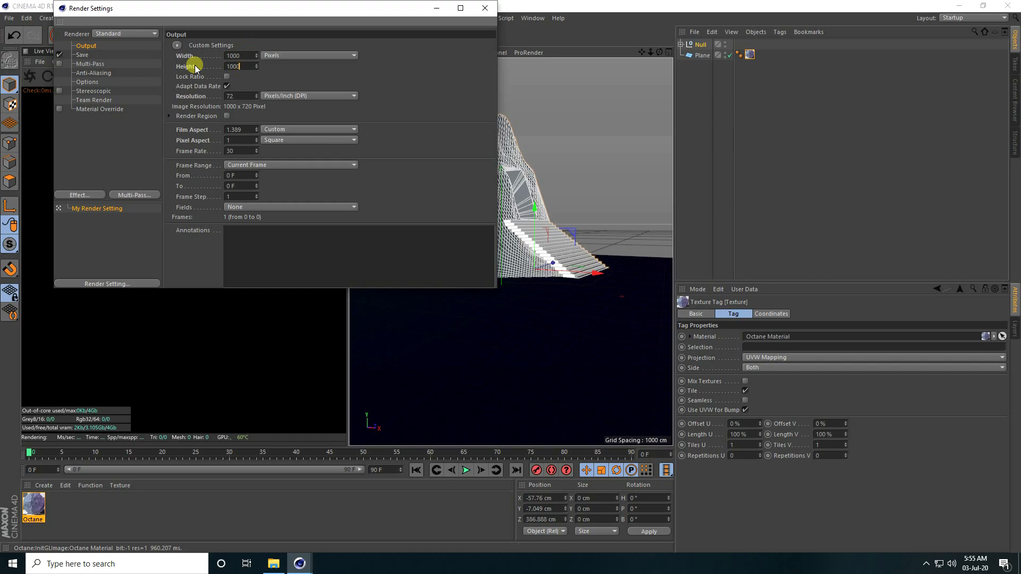
pyautogui.click(486, 8)
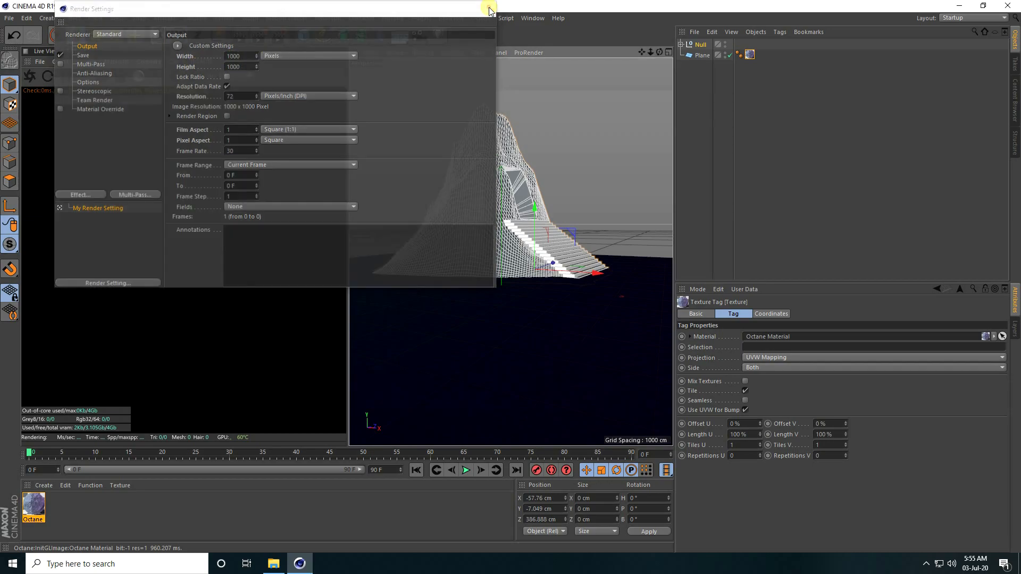
# Start the Octane live render and orbit the perspective view around the mountain.
pyautogui.click(31, 75)
pyautogui.click(456, 273)
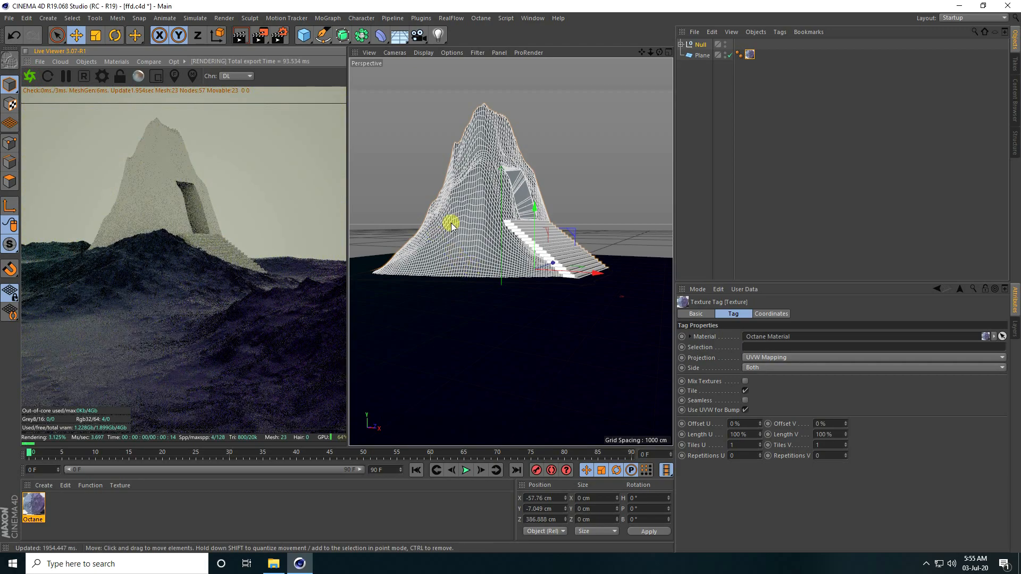
pyautogui.keyDown('alt'); pyautogui.moveTo(449, 273); pyautogui.dragTo(433, 290); pyautogui.keyUp('alt')
# Move the mountain and staircase group to about X 110 cm, Z 443 cm and rotate its heading to about -33.5°.
pyautogui.moveTo(560, 274)
pyautogui.mouseDown()
pyautogui.moveTo(606, 291)
pyautogui.moveTo(542, 283)
pyautogui.mouseUp()
pyautogui.click(114, 35)
pyautogui.click(77, 35)
pyautogui.keyDown('alt'); pyautogui.moveTo(457, 298); pyautogui.dragTo(588, 289); pyautogui.keyUp('alt')
pyautogui.keyDown('alt'); pyautogui.moveTo(552, 324); pyautogui.dragTo(543, 281); pyautogui.keyUp('alt')
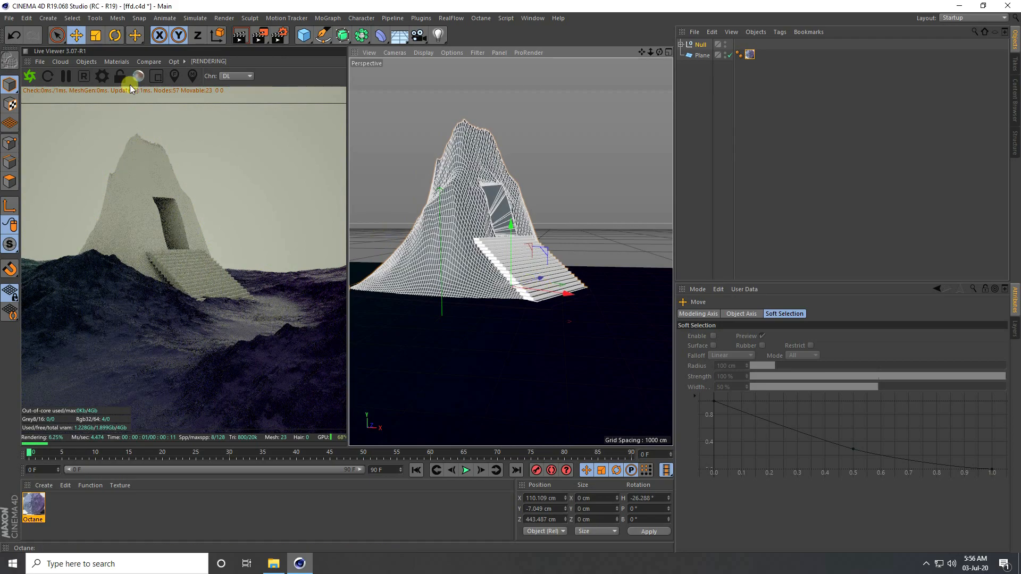
pyautogui.click(115, 36)
pyautogui.moveTo(512, 299); pyautogui.dragTo(498, 299)
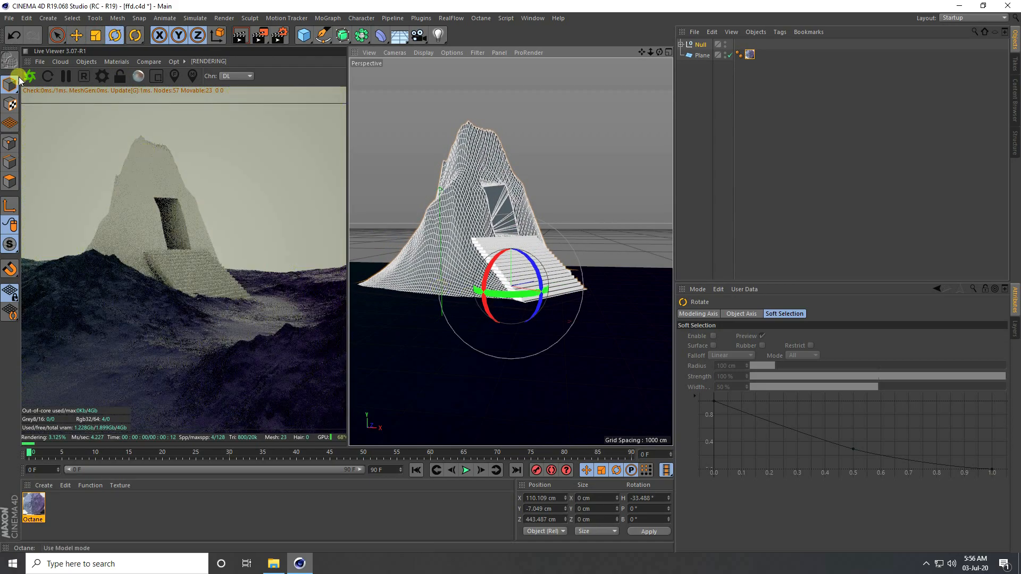
pyautogui.click(76, 36)
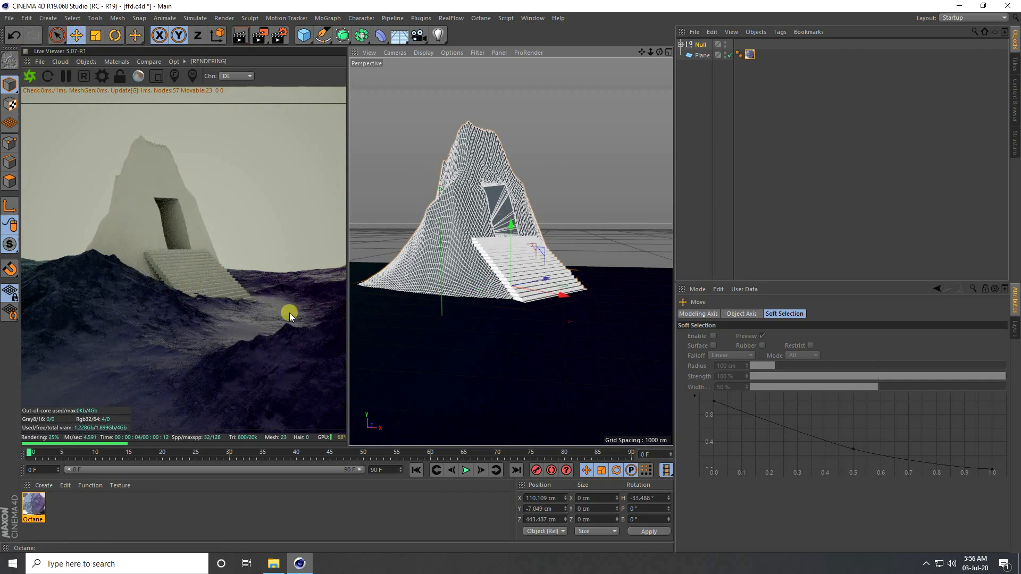
# Merge the female character file from the Desktop's robott/character folder into the scene.
pyautogui.click(11, 20)
pyautogui.click(27, 53)
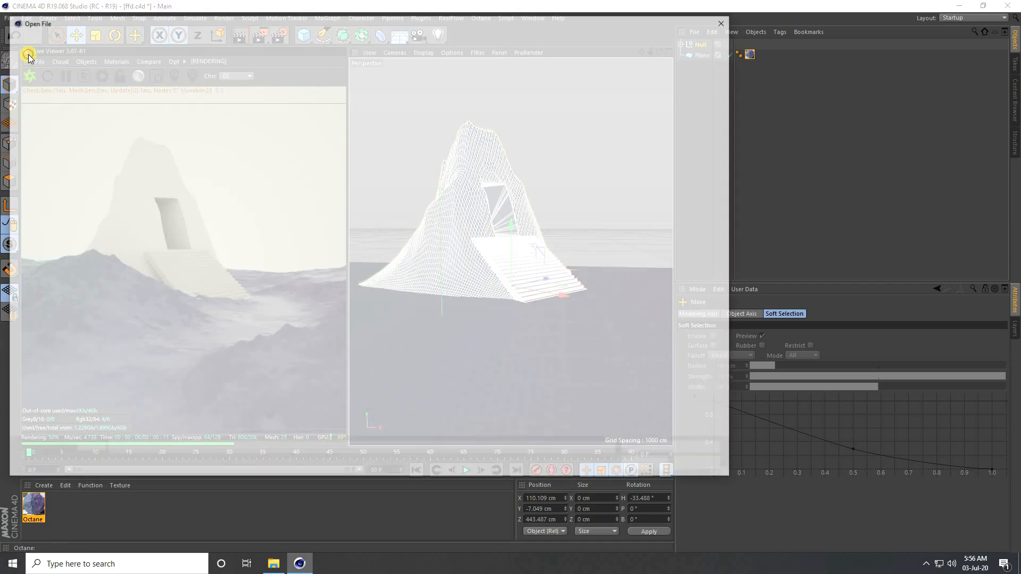
pyautogui.click(26, 94)
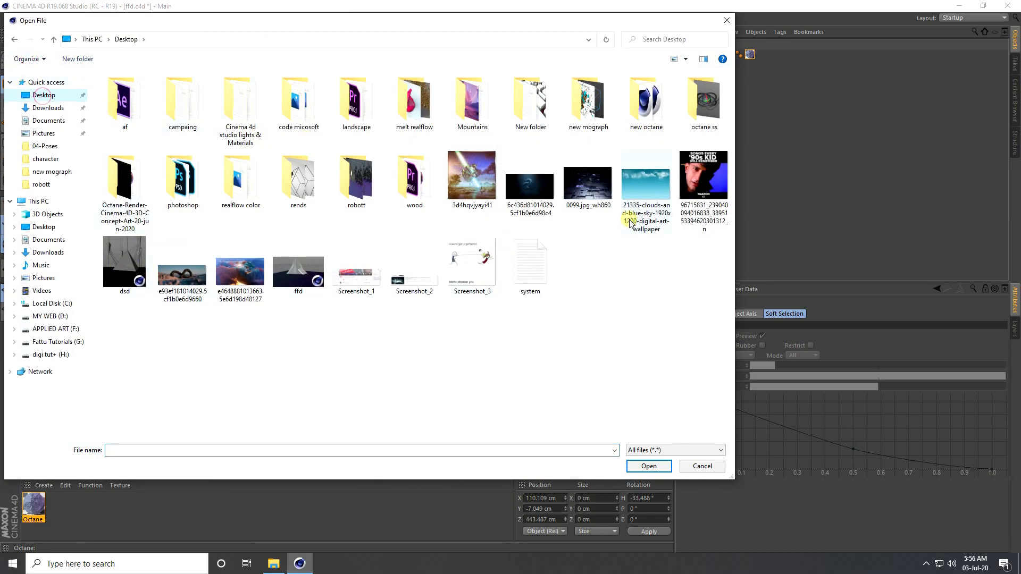
pyautogui.doubleClick(371, 190)
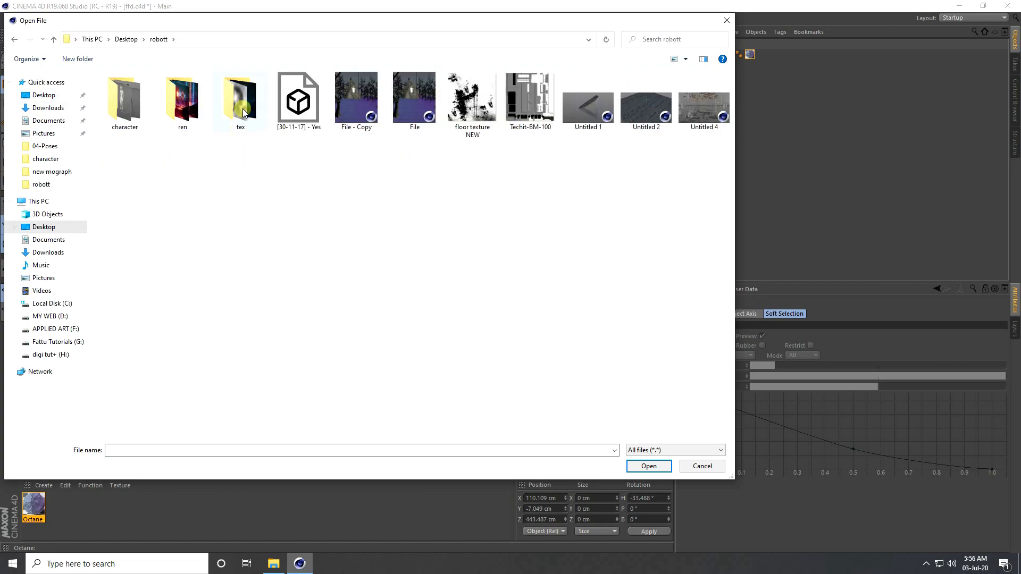
pyautogui.doubleClick(125, 104)
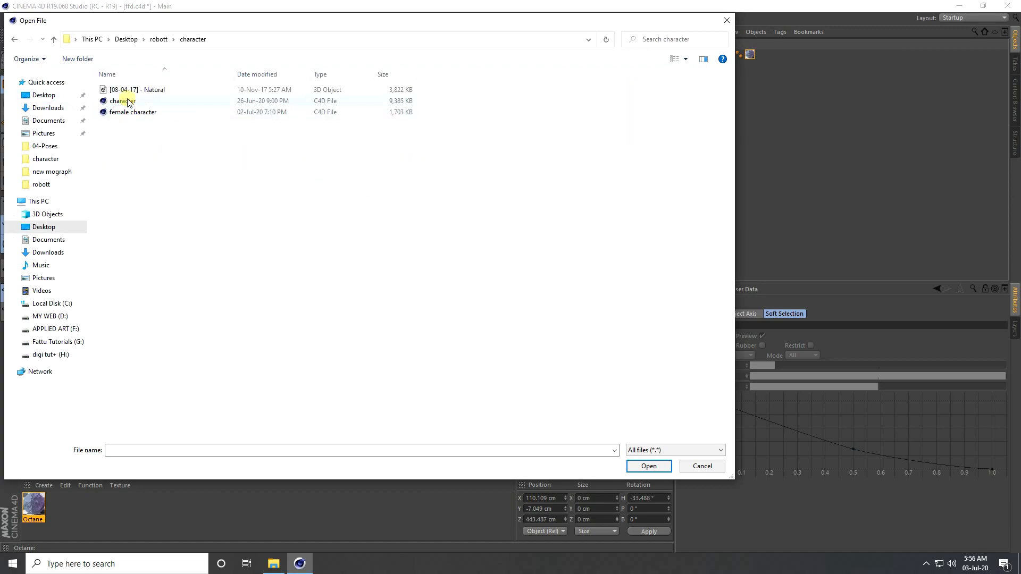
pyautogui.click(131, 113)
pyautogui.click(648, 466)
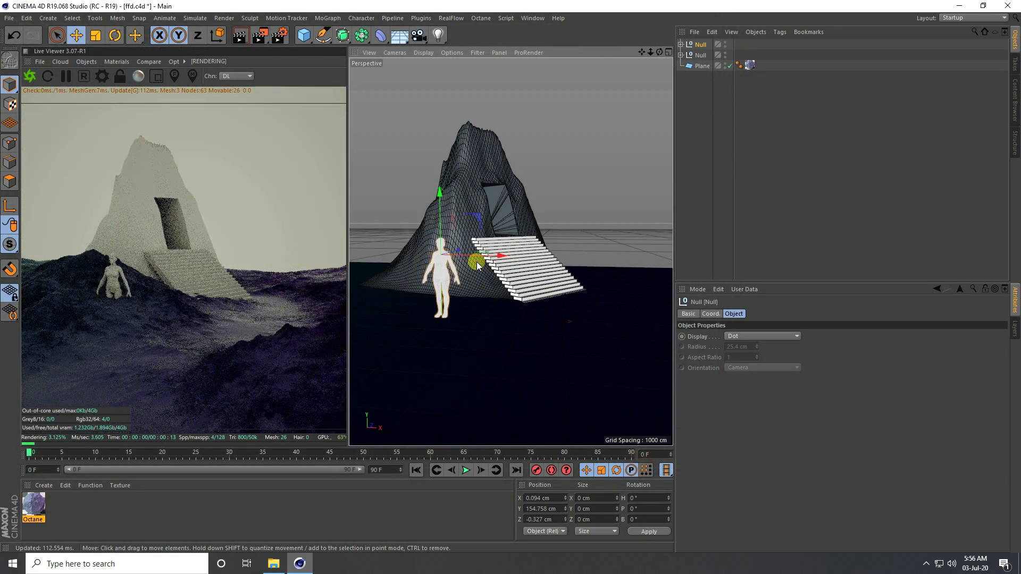
# Add an Octane Camera to the scene from the current view.
pyautogui.click(85, 62)
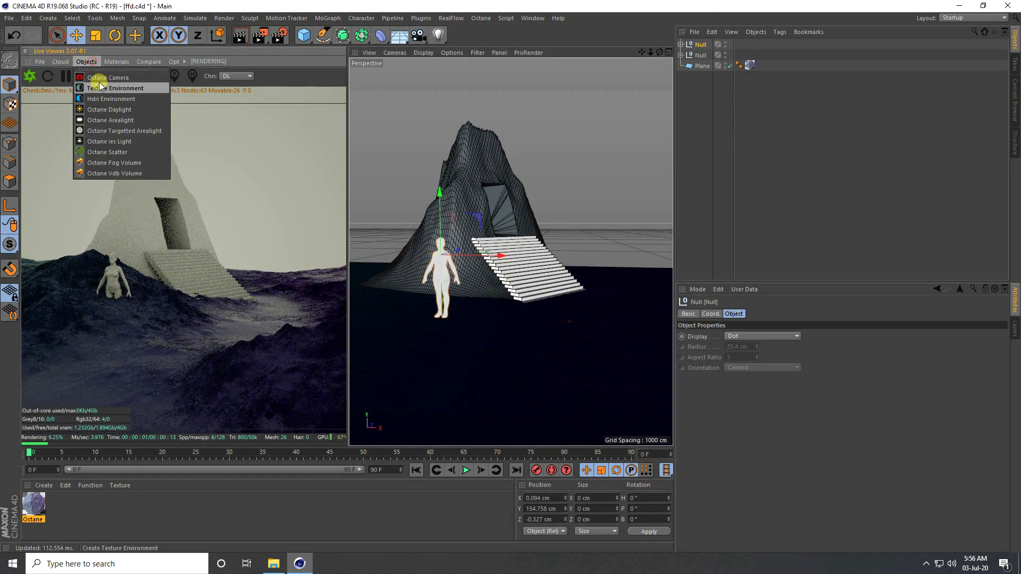
pyautogui.click(94, 77)
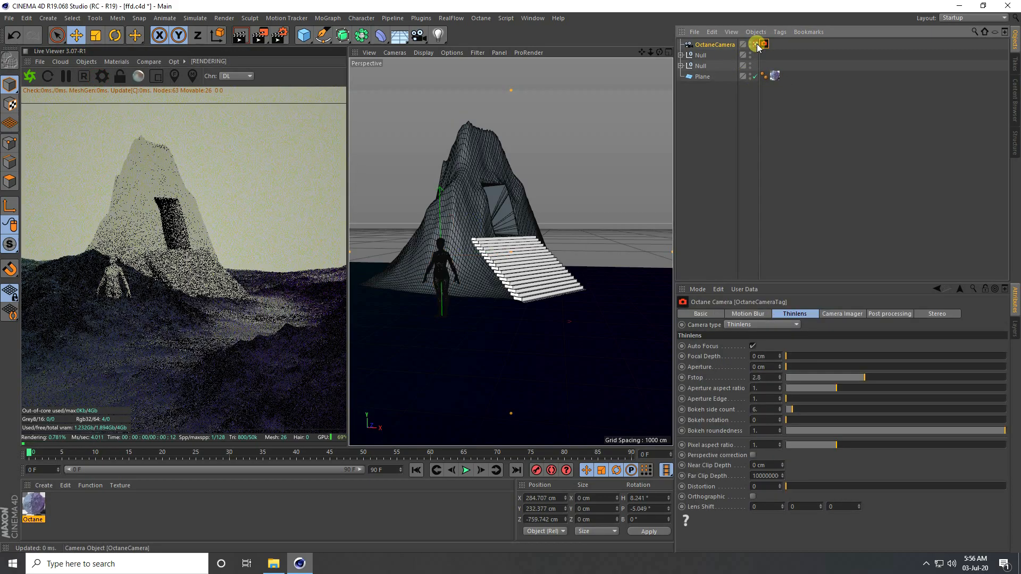
# Inspect the imported female character up close and delete its null group from the scene.
pyautogui.scroll(3, 500, 285)
pyautogui.scroll(1, 505, 278)
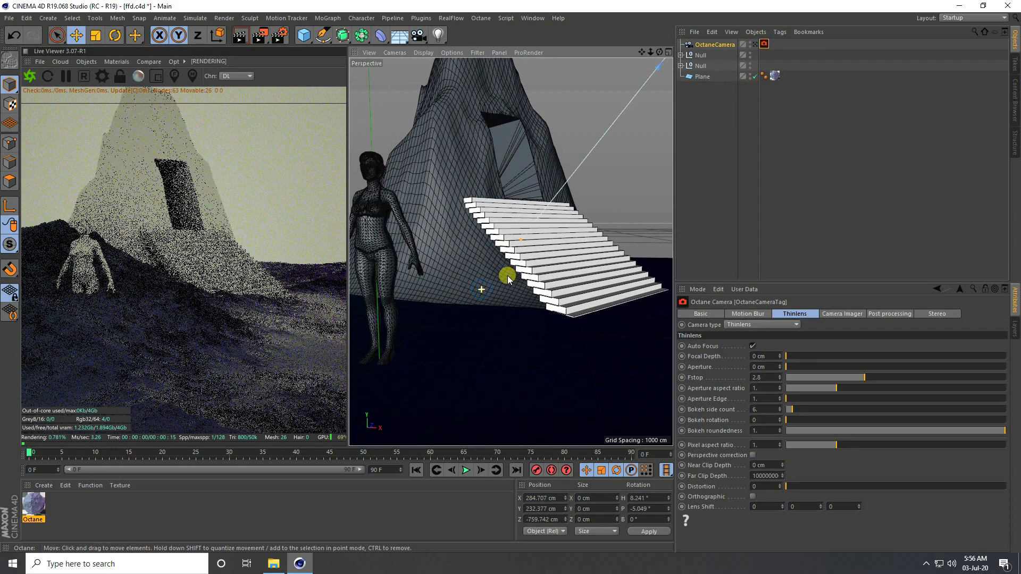
pyautogui.scroll(2, 404, 221)
pyautogui.scroll(2, 420, 204)
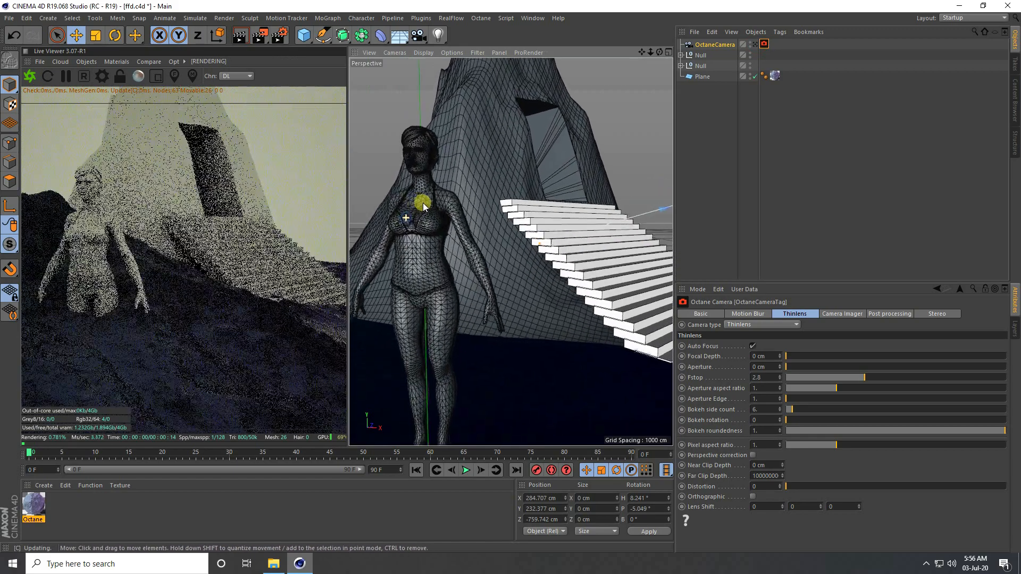
pyautogui.scroll(-3, 426, 200)
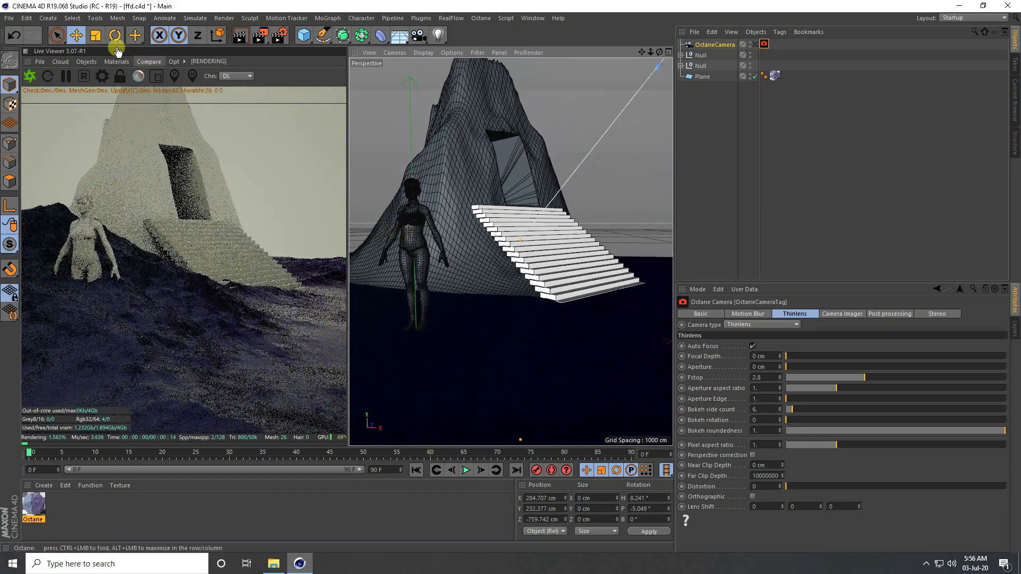
pyautogui.click(115, 35)
pyautogui.click(417, 221)
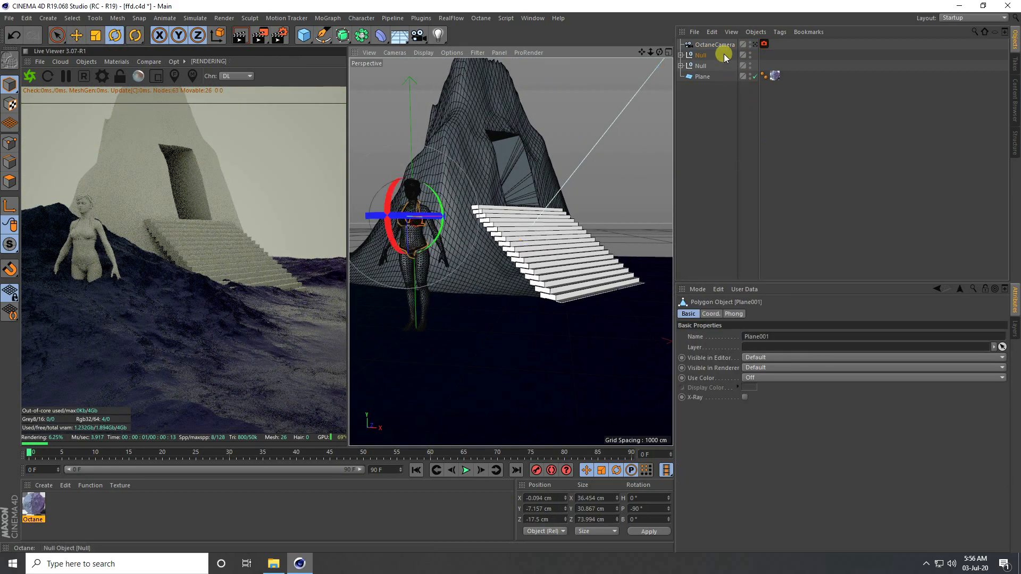
pyautogui.click(689, 67)
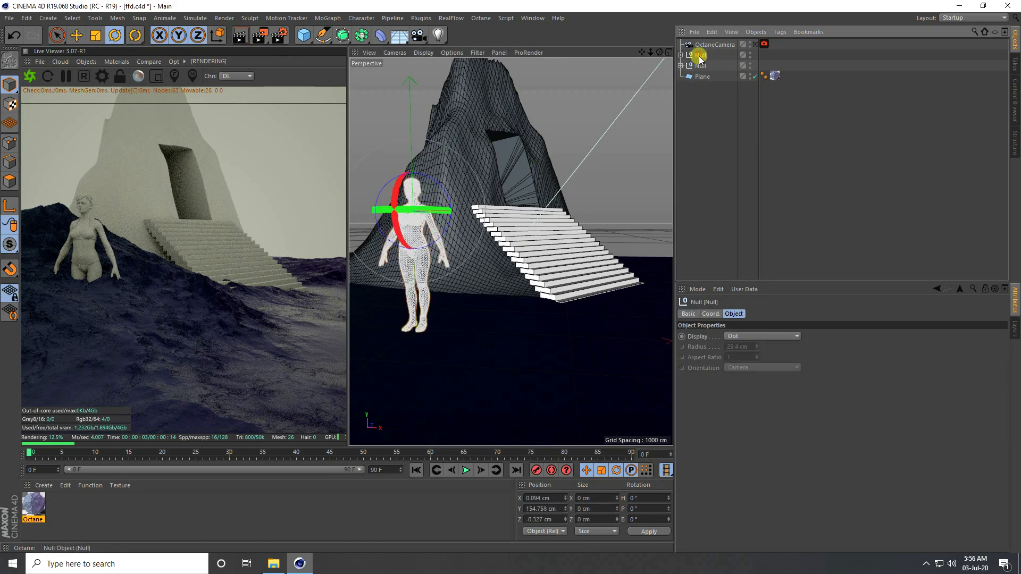
pyautogui.press('Delete')
# Merge the 3D object file "[08-04-17] - Natural" into the scene, accepting the import options.
pyautogui.click(9, 18)
pyautogui.click(25, 53)
pyautogui.click(119, 92)
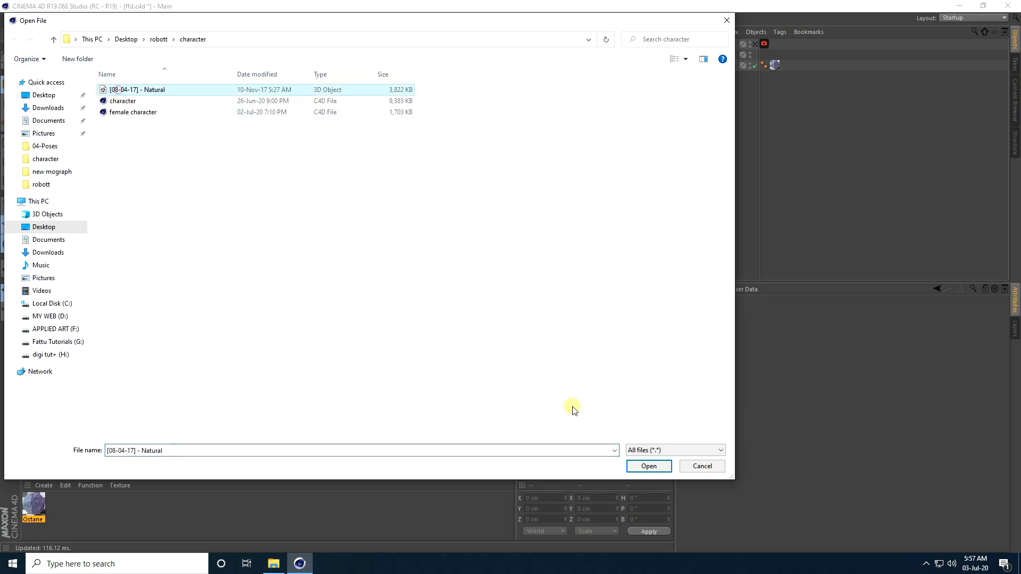
pyautogui.click(642, 464)
pyautogui.click(621, 542)
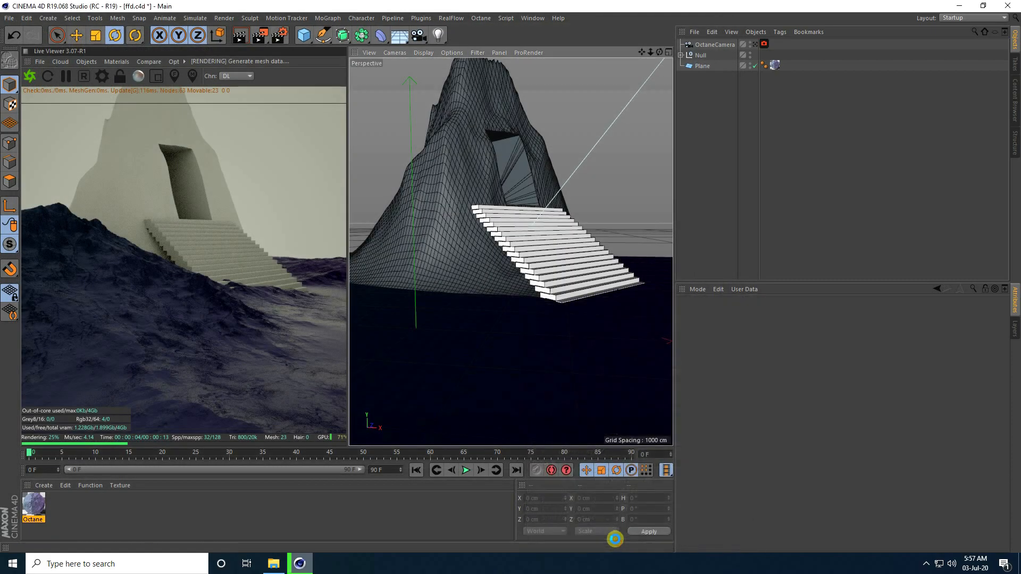
# Look through the Octane Camera and move the female figure along X to about 360 cm, beside the staircase.
pyautogui.scroll(3, 415, 229)
pyautogui.keyDown('alt'); pyautogui.moveTo(415, 230); pyautogui.dragTo(351, 234); pyautogui.keyUp('alt')
pyautogui.keyDown('alt'); pyautogui.moveTo(511, 276); pyautogui.dragTo(430, 260); pyautogui.keyUp('alt')
pyautogui.scroll(-5, 432, 257)
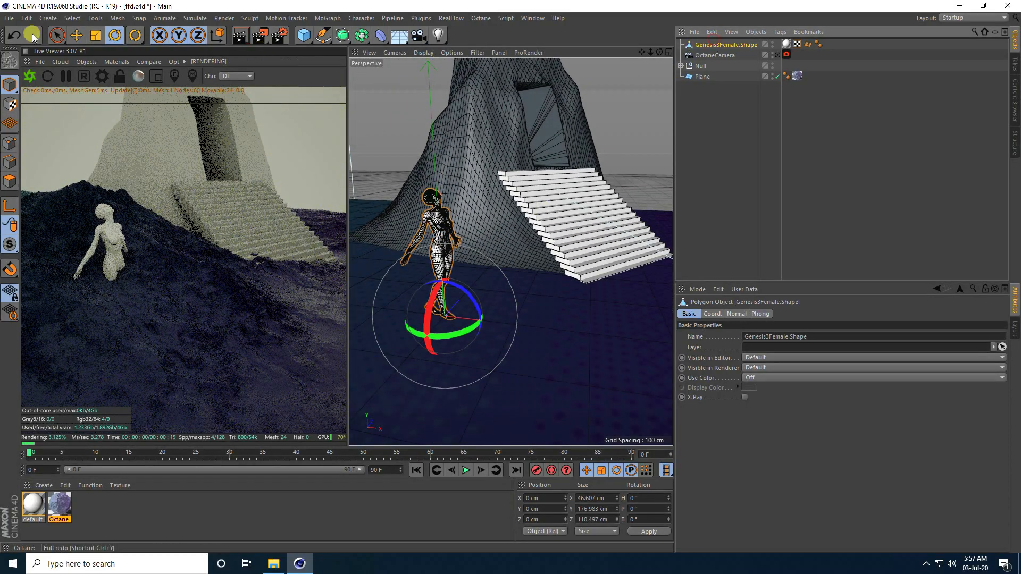
pyautogui.click(76, 35)
pyautogui.scroll(-2, 455, 283)
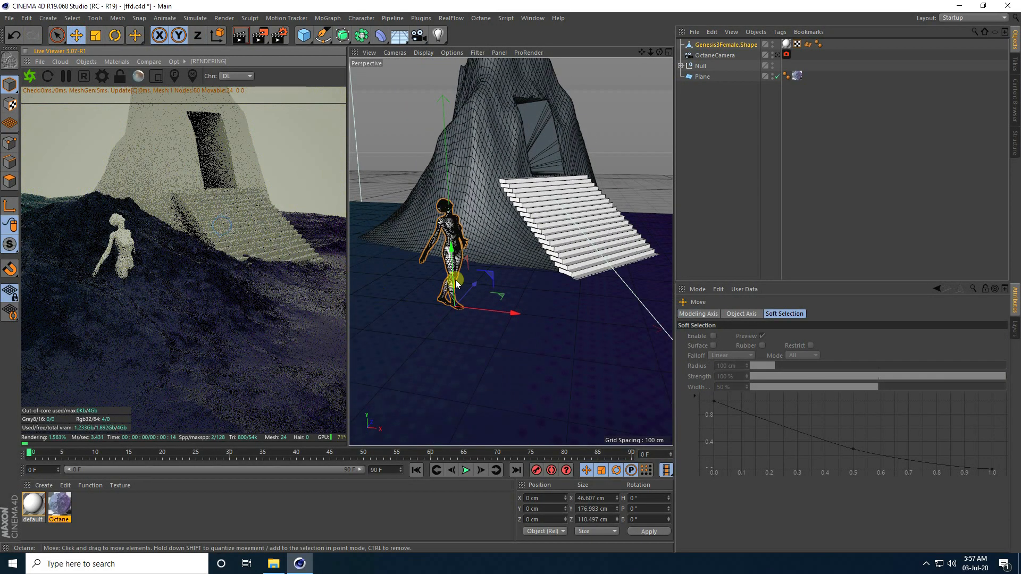
pyautogui.keyDown('alt'); pyautogui.moveTo(455, 283); pyautogui.dragTo(440, 264, button='middle'); pyautogui.keyUp('alt')
pyautogui.scroll(-5, 429, 282)
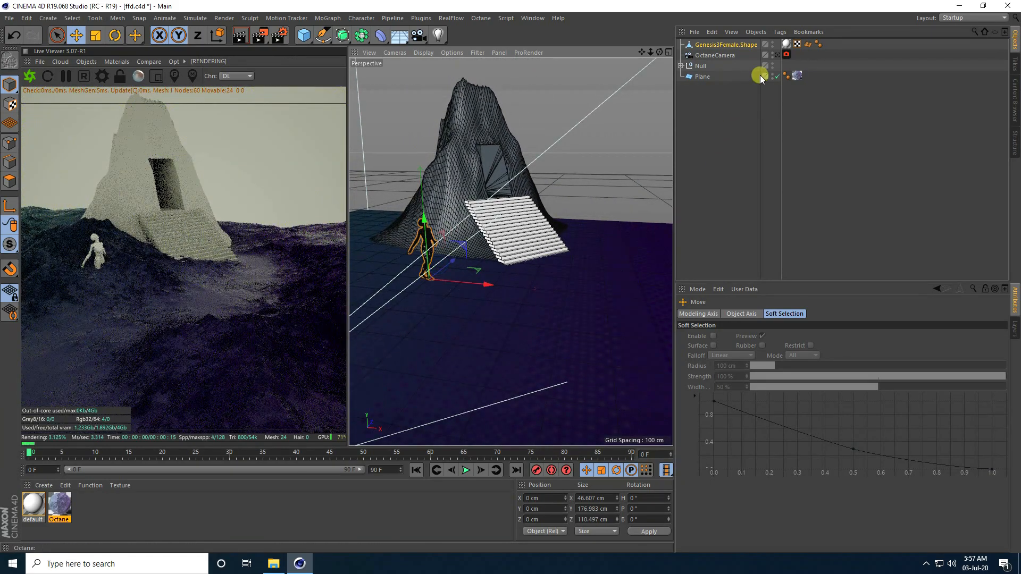
pyautogui.click(777, 55)
pyautogui.moveTo(492, 319); pyautogui.dragTo(623, 326)
pyautogui.moveTo(653, 326); pyautogui.dragTo(652, 325)
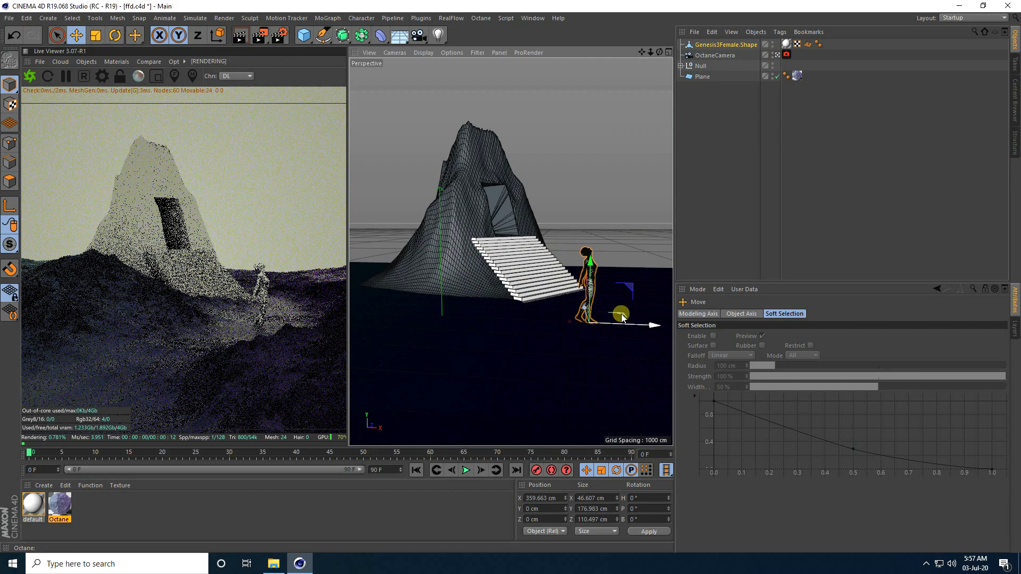
# Rotate the female figure's heading to about 126° and shift it to about X 394 cm, Z 25 cm.
pyautogui.press('r')
pyautogui.moveTo(570, 337); pyautogui.dragTo(656, 325)
pyautogui.click(80, 37)
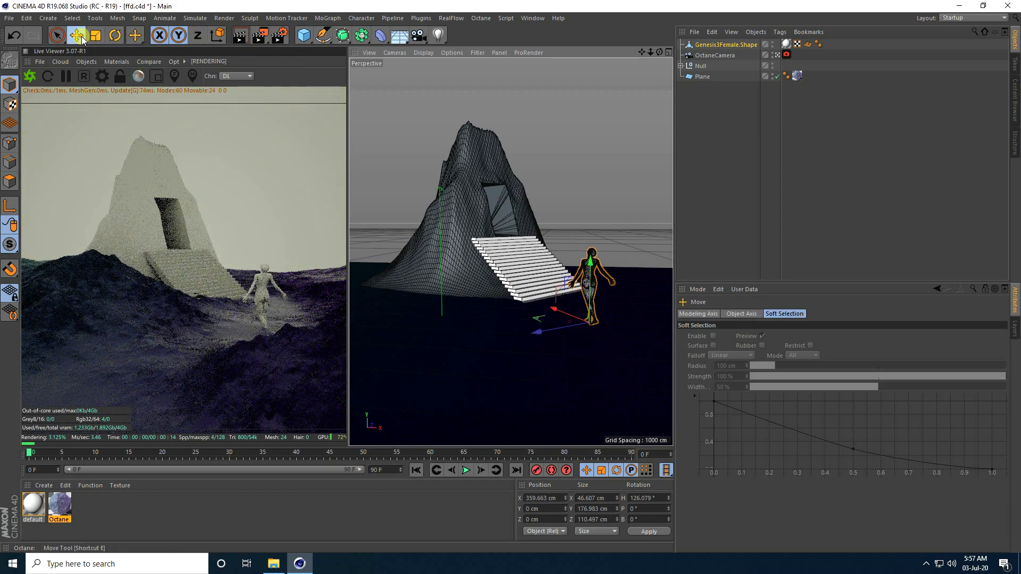
pyautogui.moveTo(535, 340); pyautogui.dragTo(560, 334)
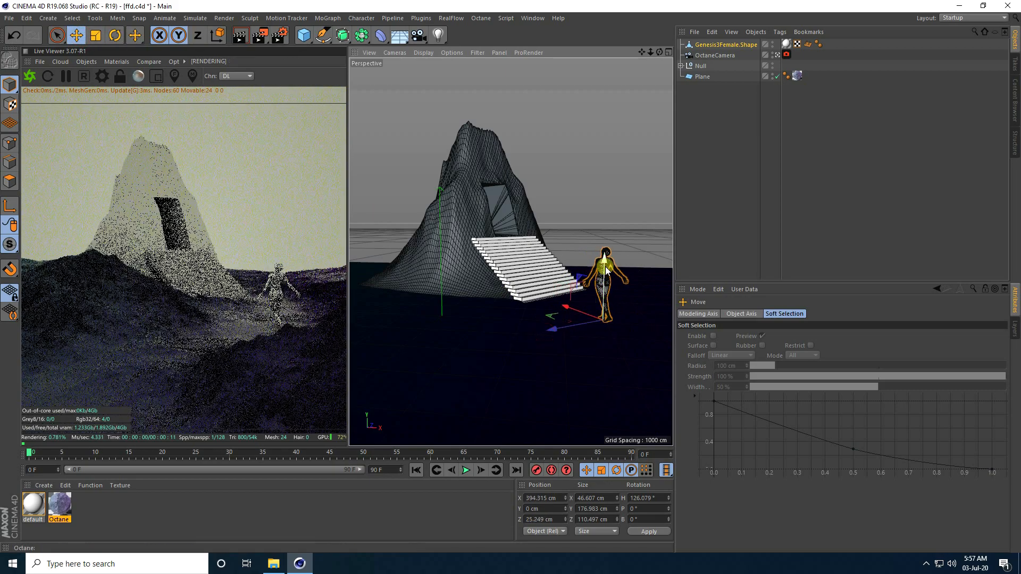
# Leave the camera view, raise the female figure to about Y 26 cm above the displaced ground, and return to the Octane Camera.
pyautogui.click(774, 56)
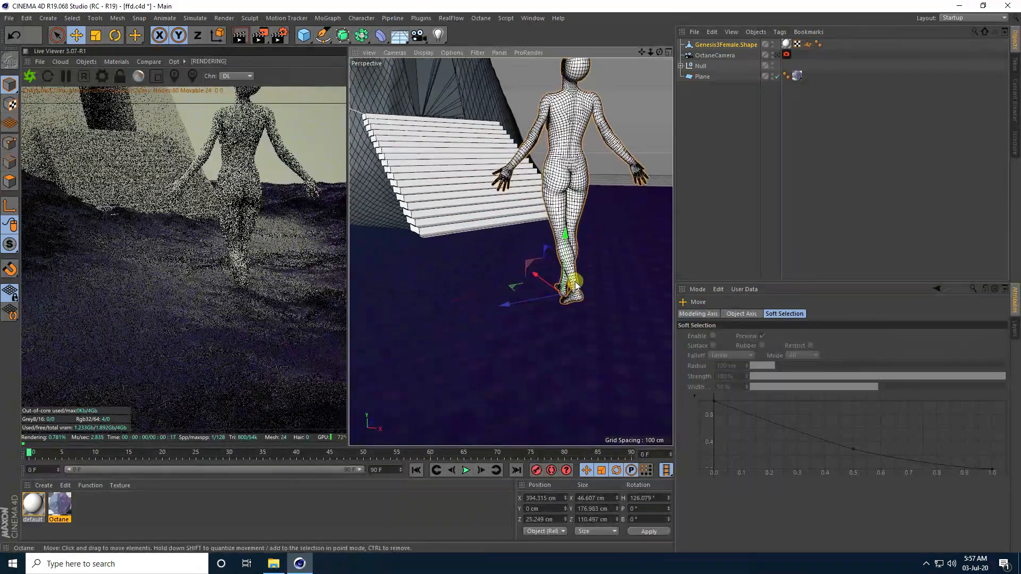
pyautogui.moveTo(566, 234); pyautogui.dragTo(565, 210)
pyautogui.scroll(2, 567, 211)
pyautogui.click(283, 266)
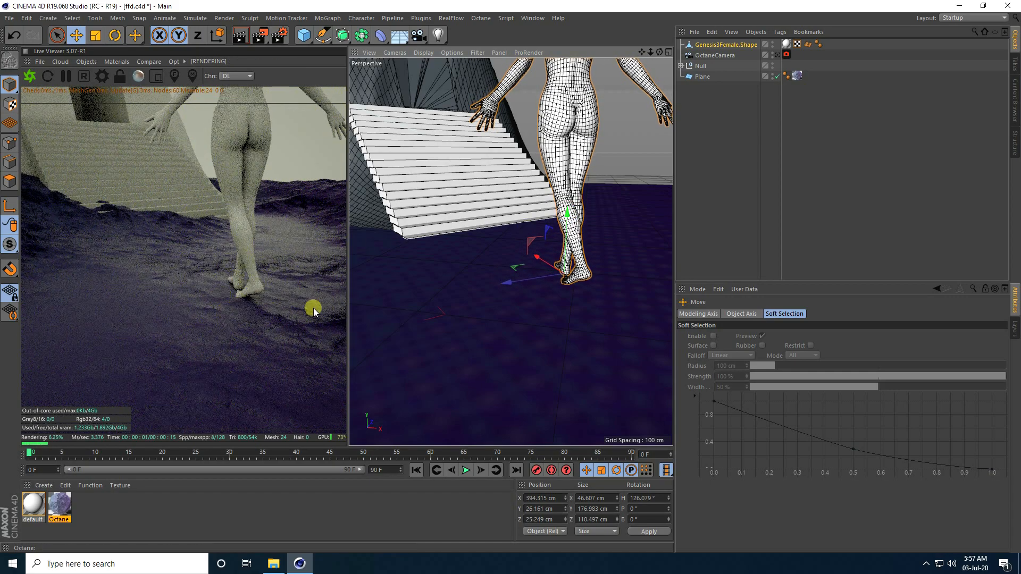
pyautogui.click(779, 55)
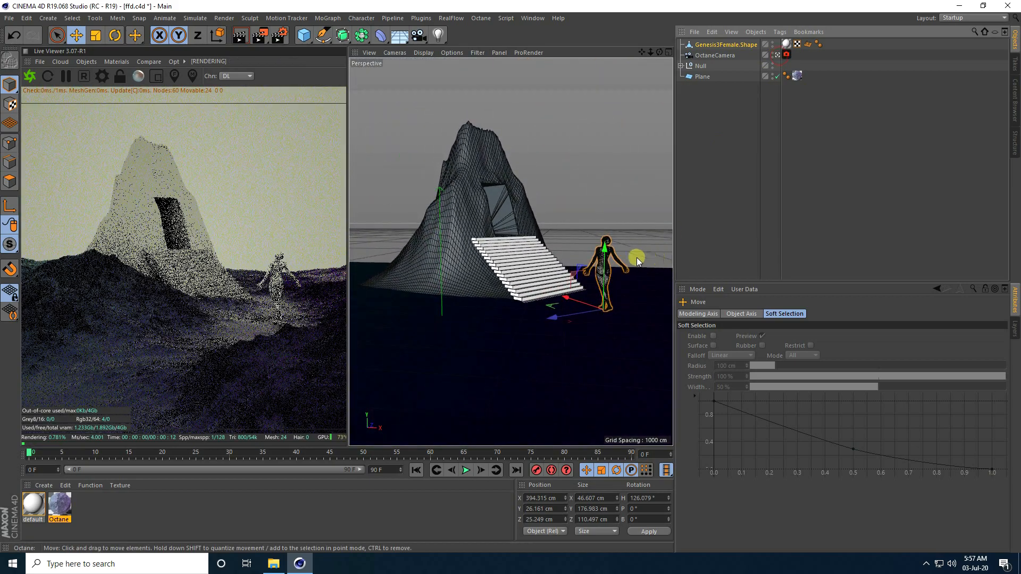
# Leave the camera view, examine reference images 24.jpg and 25.jpg from the robott folder in Photos, and return to Cinema 4D.
pyautogui.click(776, 56)
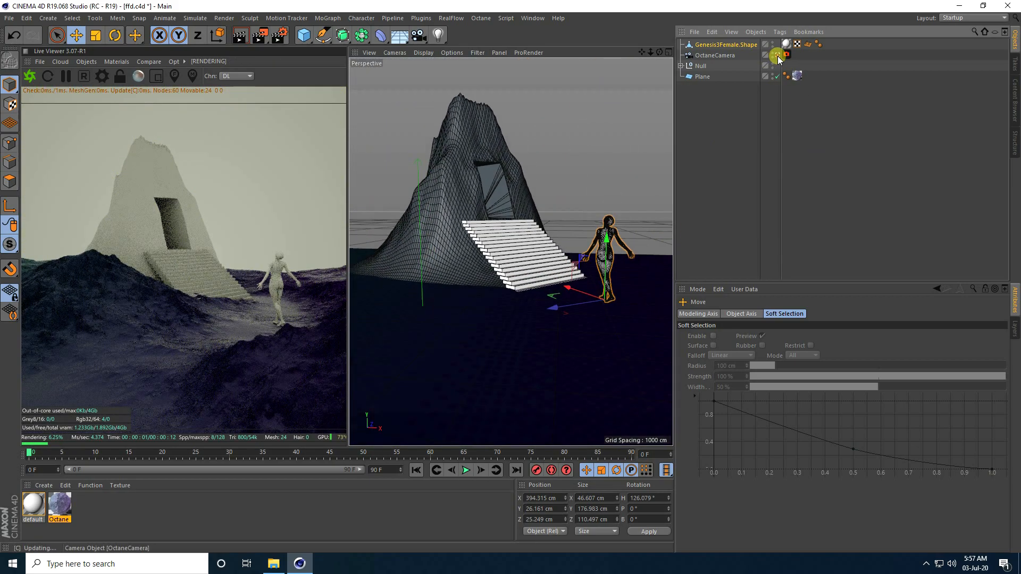
pyautogui.click(274, 565)
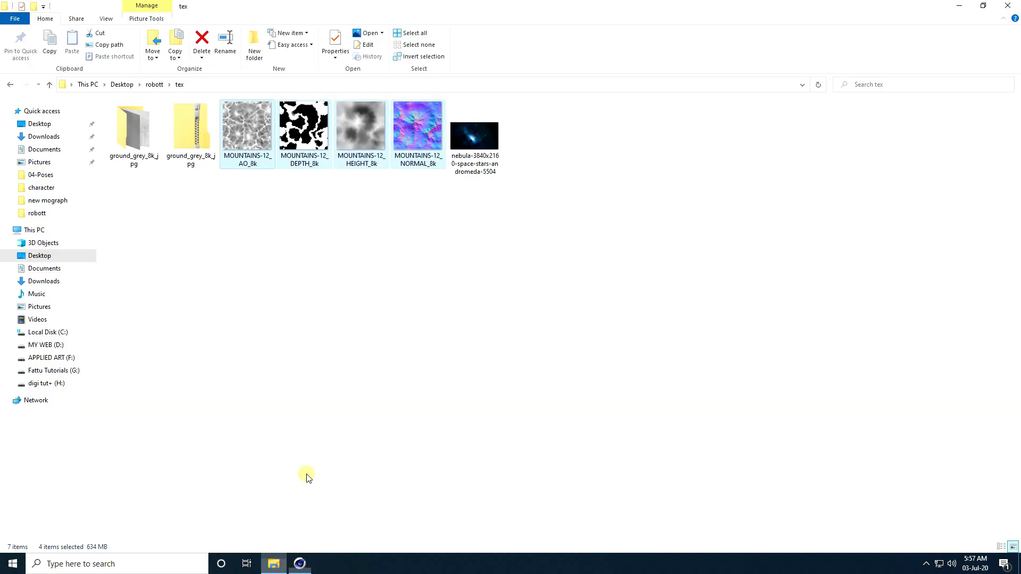
pyautogui.click(10, 84)
pyautogui.doubleClick(194, 144)
pyautogui.doubleClick(177, 140)
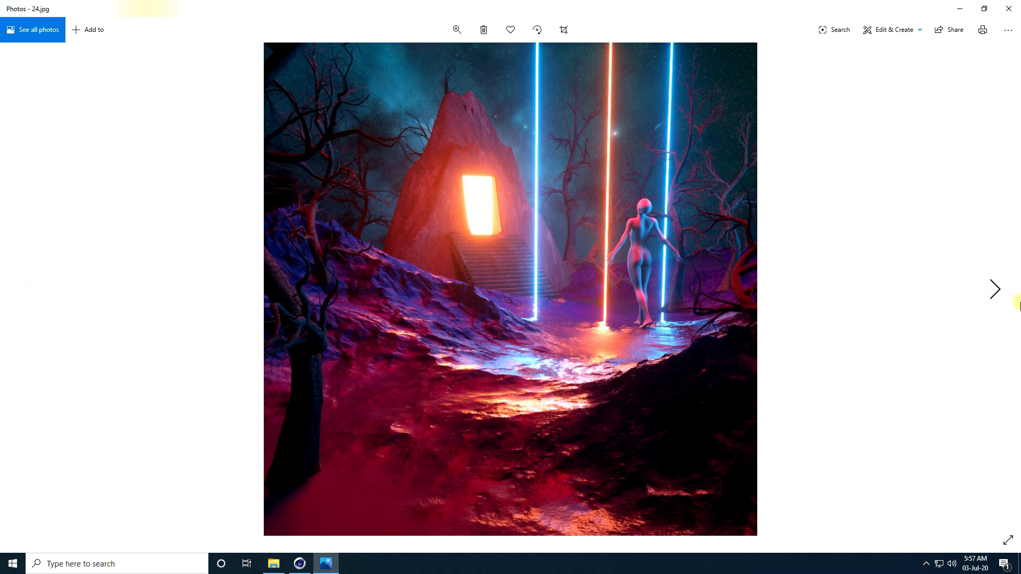
pyautogui.click(994, 292)
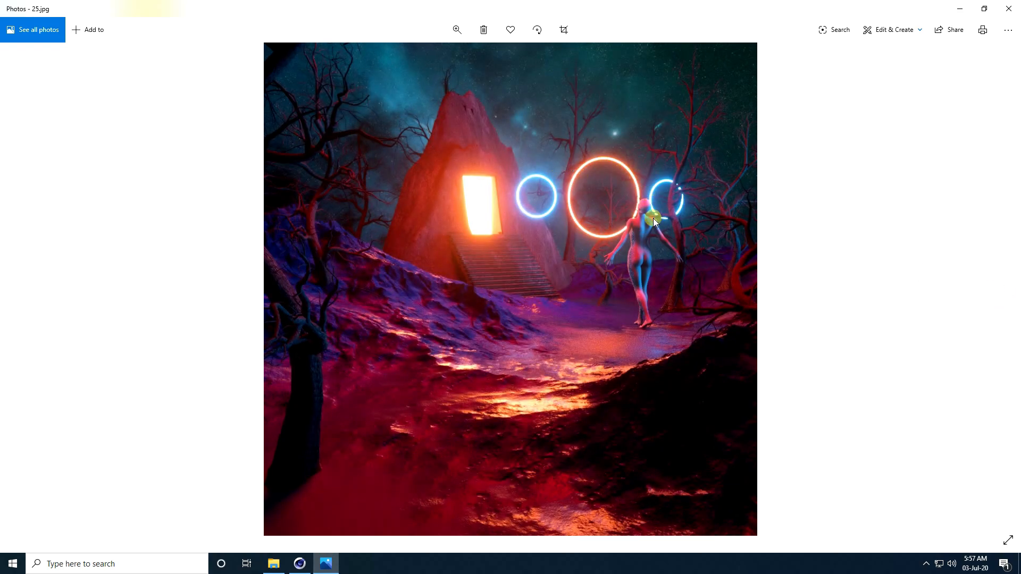
pyautogui.click(304, 564)
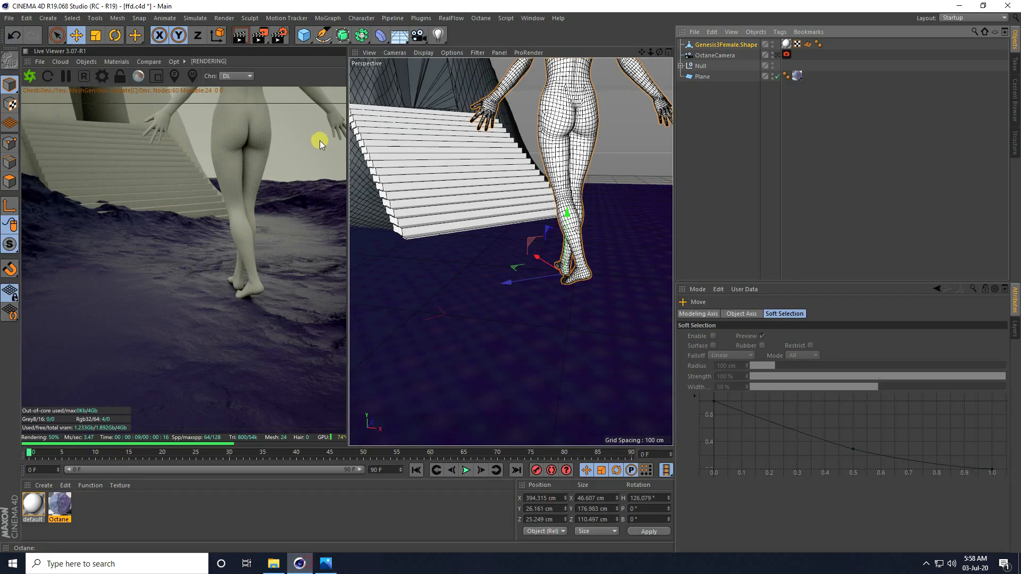
# Add a Cylinder and move it in front of the staircase, to about X 223 cm, Z 235 cm.
pyautogui.scroll(-5, 532, 255)
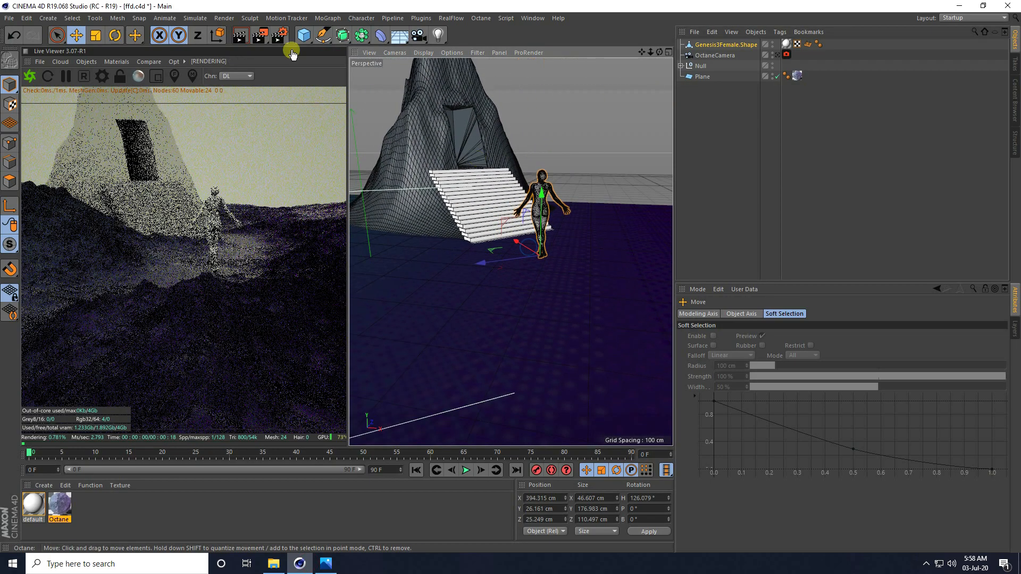
pyautogui.click(303, 41)
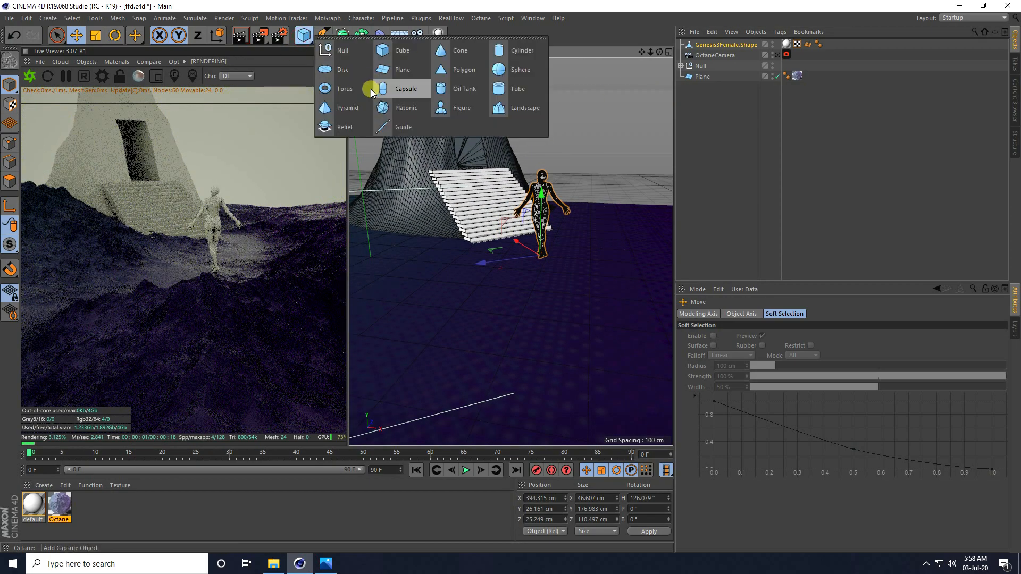
pyautogui.click(503, 49)
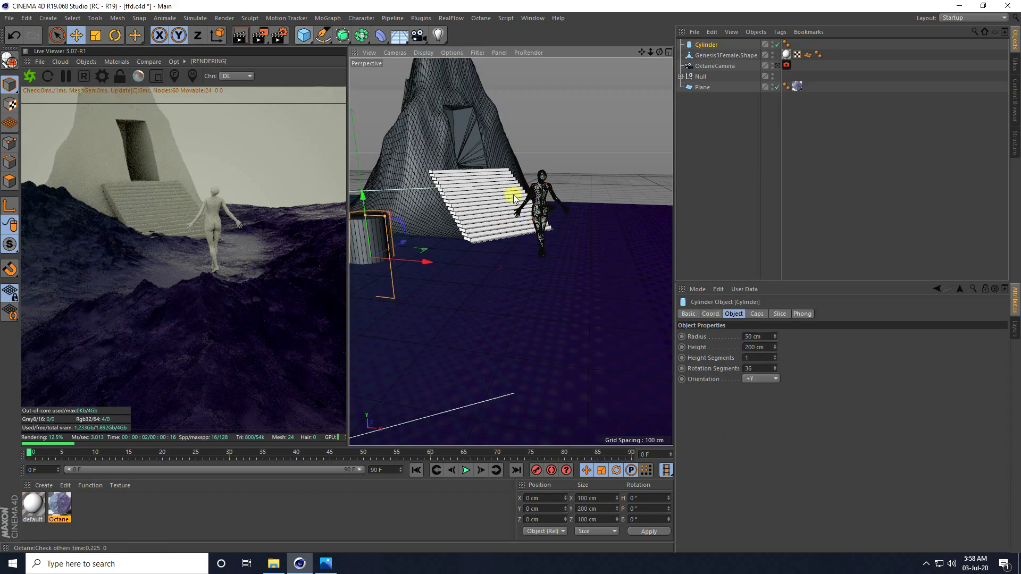
pyautogui.moveTo(410, 262); pyautogui.dragTo(519, 241)
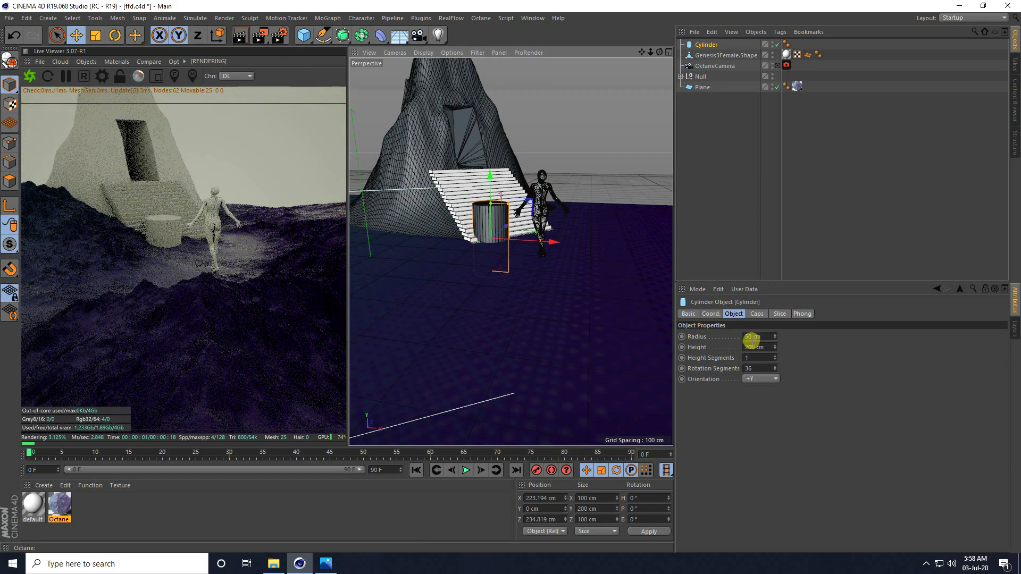
# Make the cylinder a thin pole with radius 1 cm and height 1000 cm, and shift it to about X 316 cm.
pyautogui.click(766, 336)
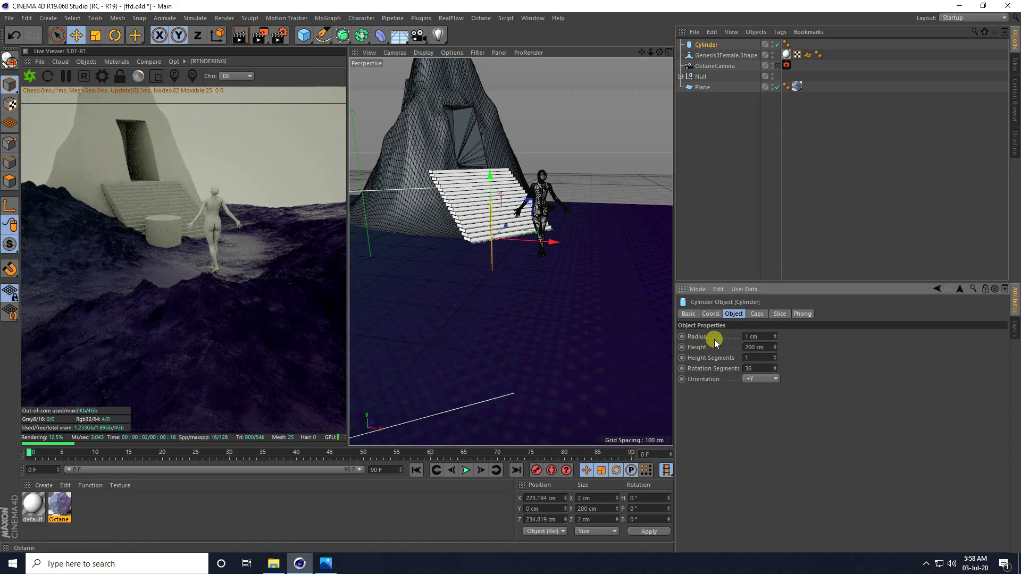
pyautogui.moveTo(555, 243); pyautogui.dragTo(589, 258)
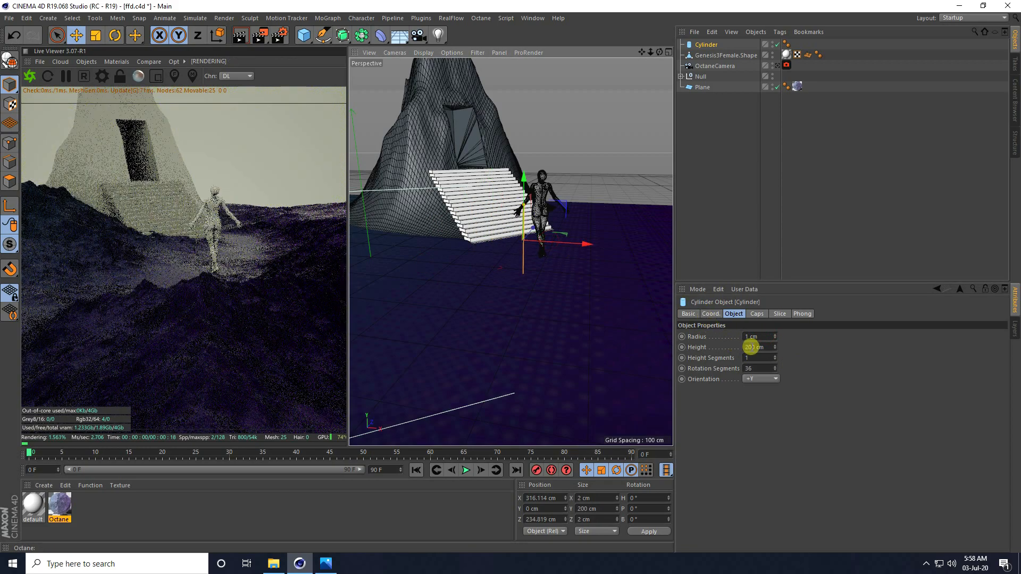
pyautogui.moveTo(752, 348); pyautogui.dragTo(731, 349)
pyautogui.click(750, 348)
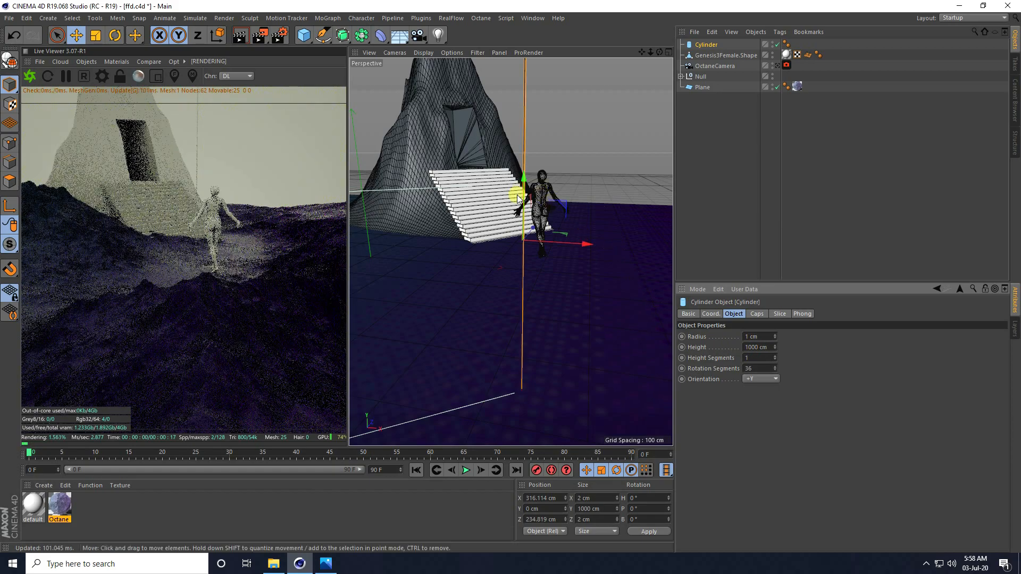
# Duplicate the thin pole twice in a row between the staircase and figure, with the last copy at about X 431 cm, Z 185 cm.
pyautogui.keyDown('alt'); pyautogui.moveTo(534, 229); pyautogui.dragTo(545, 154); pyautogui.keyUp('alt')
pyautogui.moveTo(535, 203); pyautogui.dragTo(626, 230)
pyautogui.keyDown('ctrl'); pyautogui.click(496, 225); pyautogui.keyUp('ctrl')
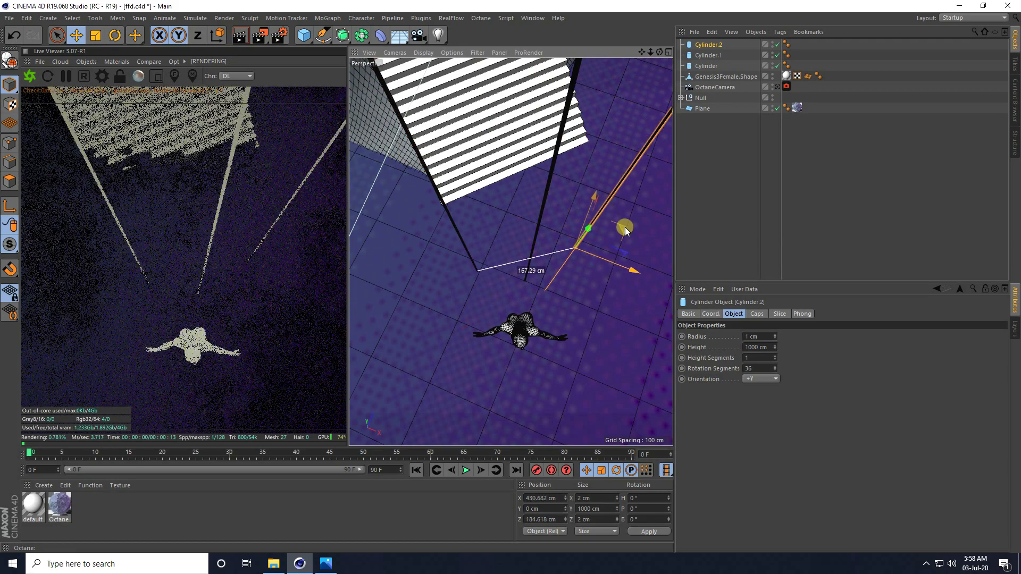
pyautogui.keyDown('alt'); pyautogui.moveTo(547, 274); pyautogui.dragTo(539, 204); pyautogui.keyUp('alt')
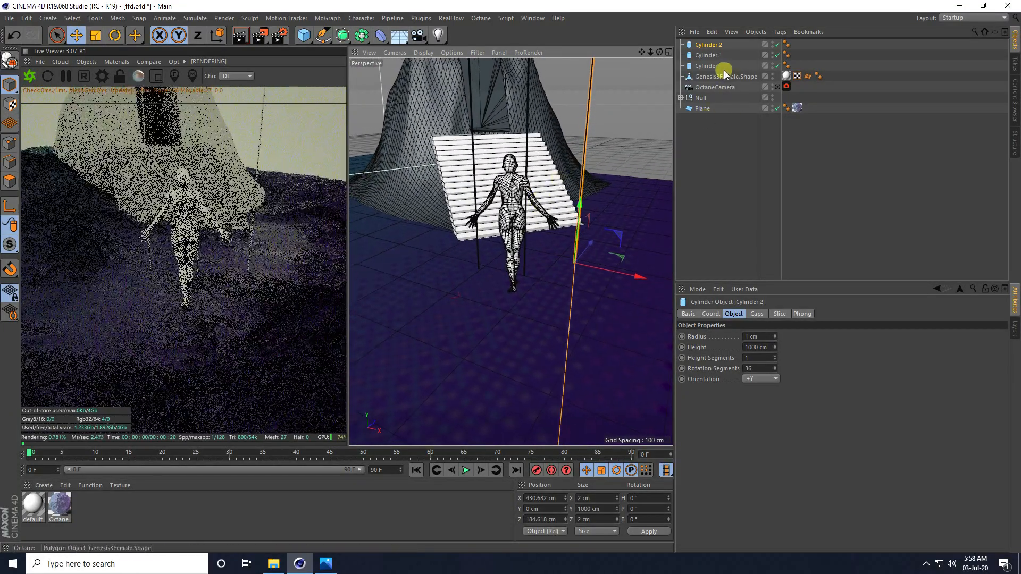
# Select all three cylinders and move them together in the top view to about X 344 cm, Z 126 cm.
pyautogui.click(706, 65)
pyautogui.keyDown('shift'); pyautogui.click(707, 45); pyautogui.keyUp('shift')
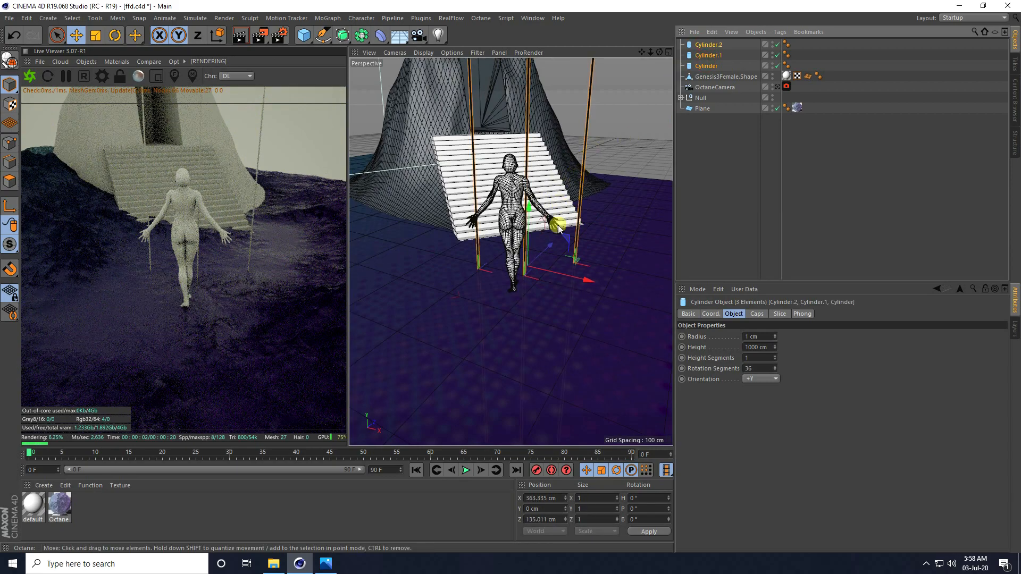
pyautogui.middleClick(576, 257)
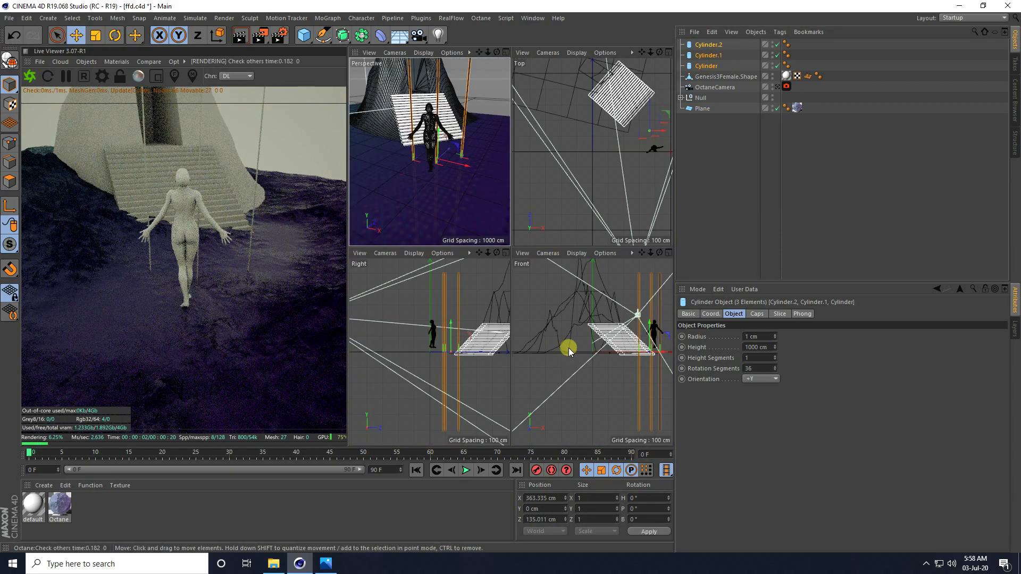
pyautogui.middleClick(563, 349)
pyautogui.middleClick(514, 283)
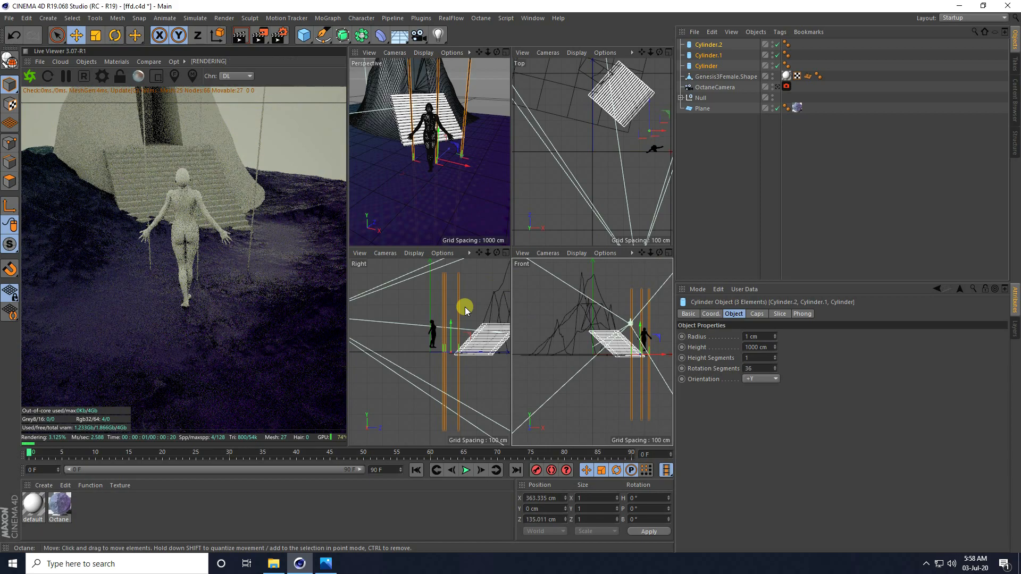
pyautogui.middleClick(565, 219)
pyautogui.middleClick(566, 215)
pyautogui.scroll(-2, 567, 215)
pyautogui.middleClick(580, 175)
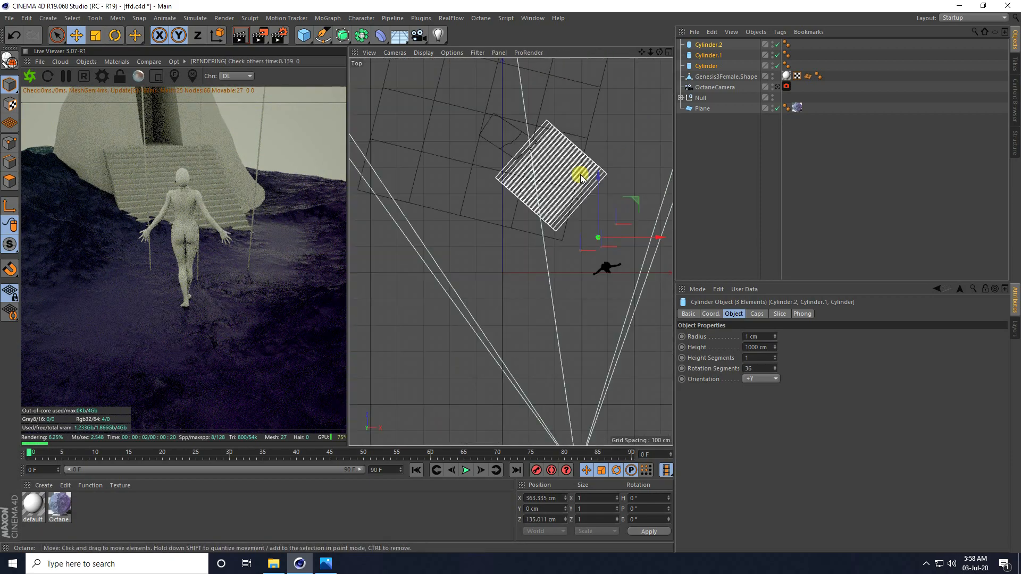
pyautogui.scroll(-2, 532, 241)
pyautogui.keyDown('alt'); pyautogui.moveTo(607, 220); pyautogui.dragTo(579, 229, button='middle'); pyautogui.keyUp('alt')
pyautogui.scroll(3, 579, 230)
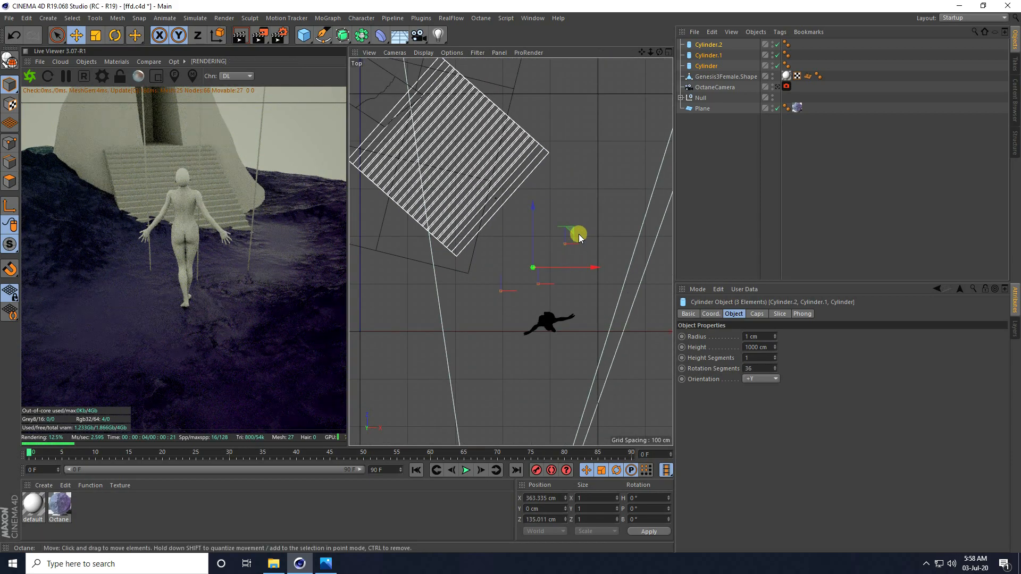
pyautogui.moveTo(566, 232); pyautogui.dragTo(561, 236)
# Move Cylinder.2 alone to about X 410 cm, Z 157 cm in the top view, and return to the Octane Camera.
pyautogui.scroll(2, 539, 267)
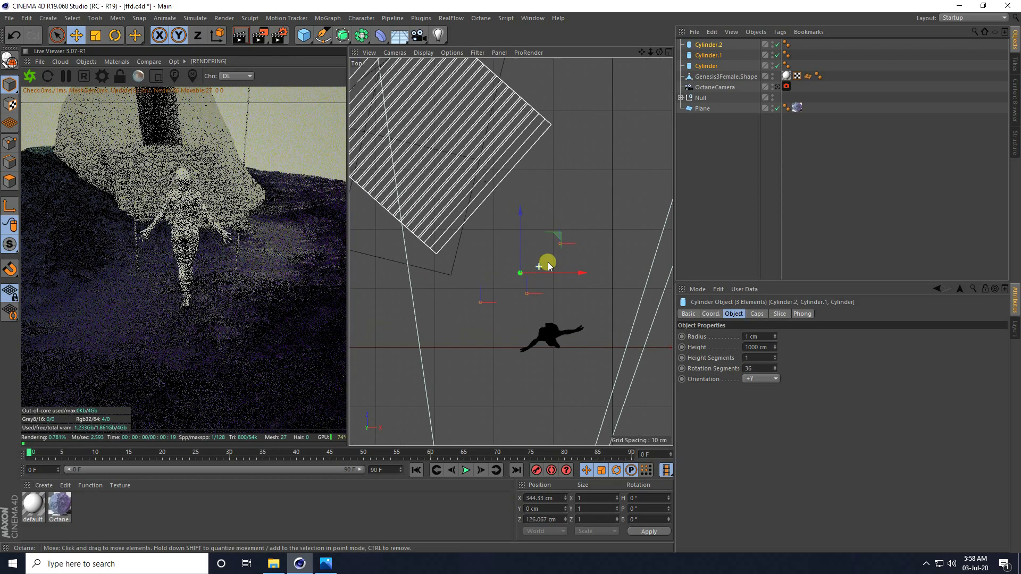
pyautogui.click(539, 267)
pyautogui.click(561, 243)
pyautogui.scroll(2, 562, 244)
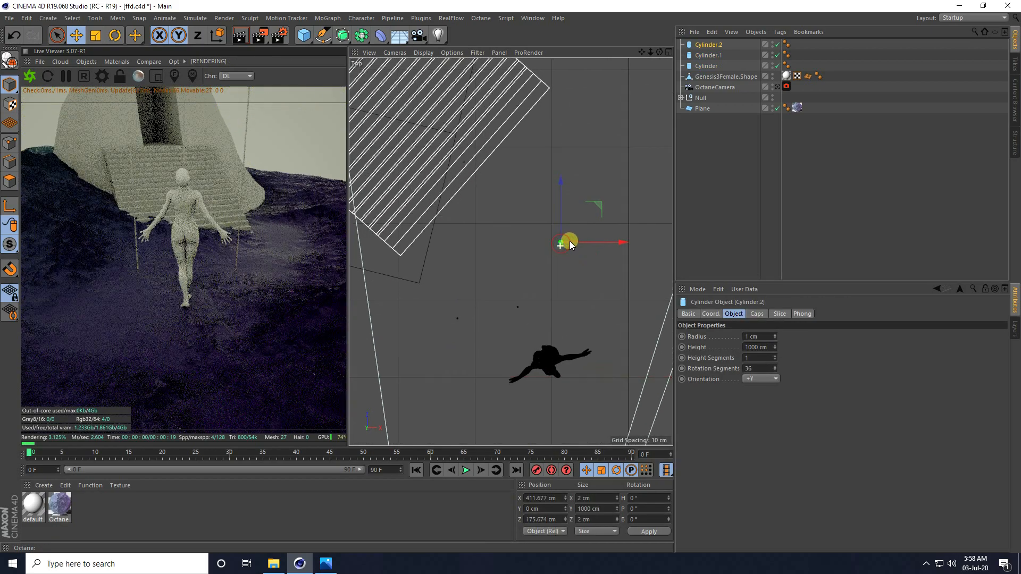
pyautogui.moveTo(594, 205)
pyautogui.mouseDown()
pyautogui.moveTo(589, 229)
pyautogui.moveTo(592, 220)
pyautogui.mouseUp()
pyautogui.middleClick(529, 205)
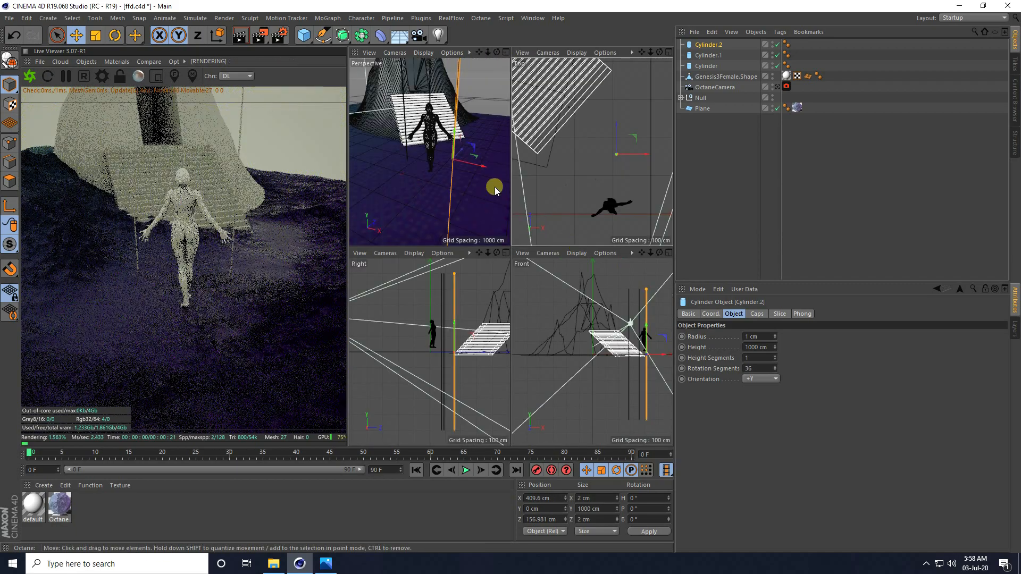
pyautogui.middleClick(470, 189)
pyautogui.click(777, 88)
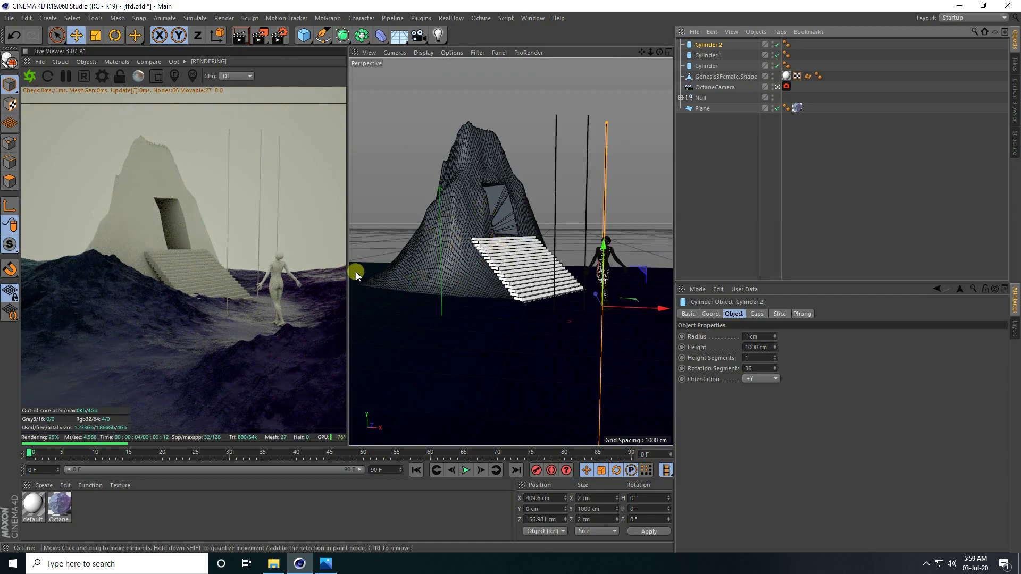
# Add a Forester Tree object to the scene.
pyautogui.click(447, 19)
pyautogui.moveTo(426, 21)
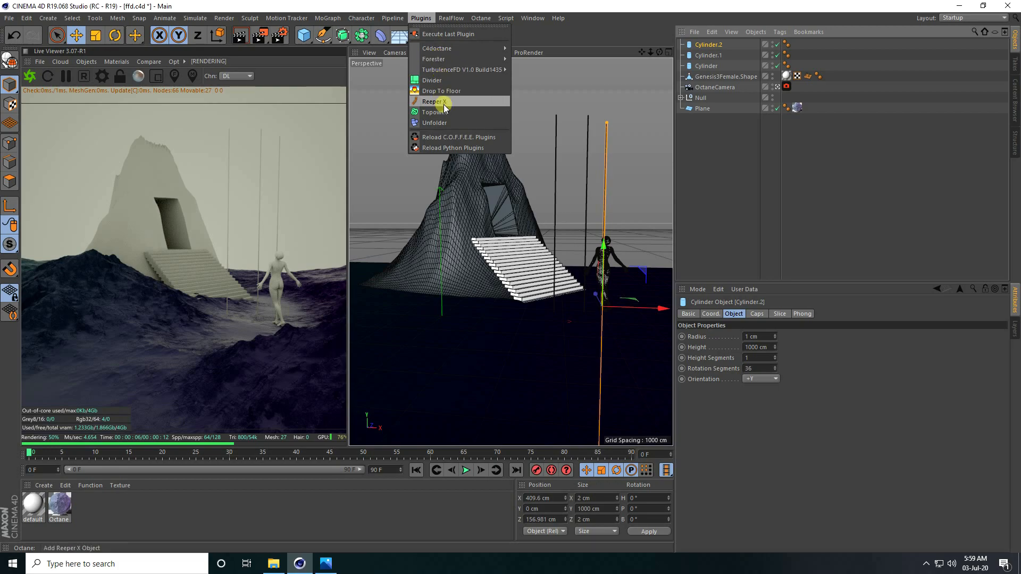
pyautogui.moveTo(437, 55)
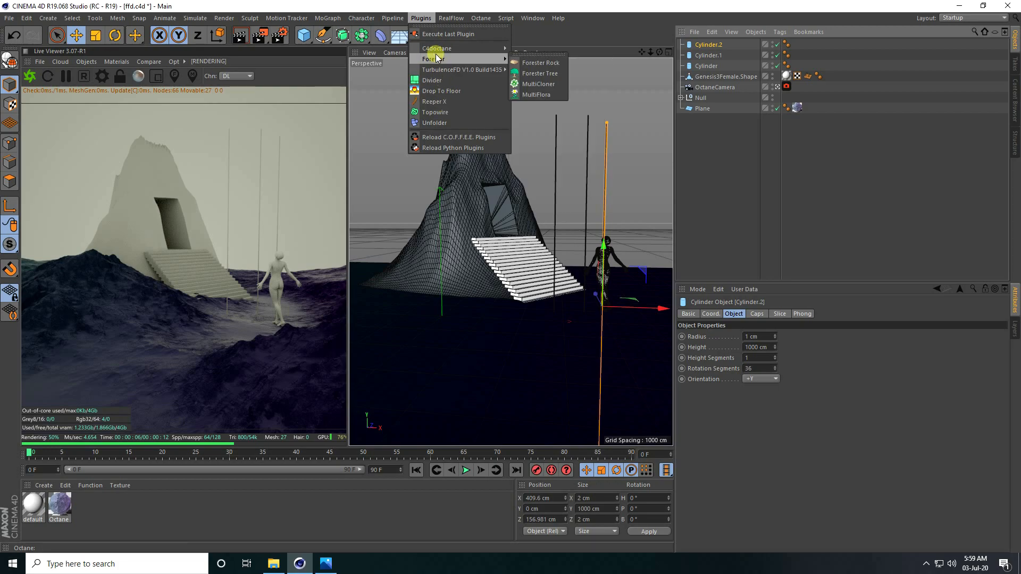
pyautogui.click(541, 73)
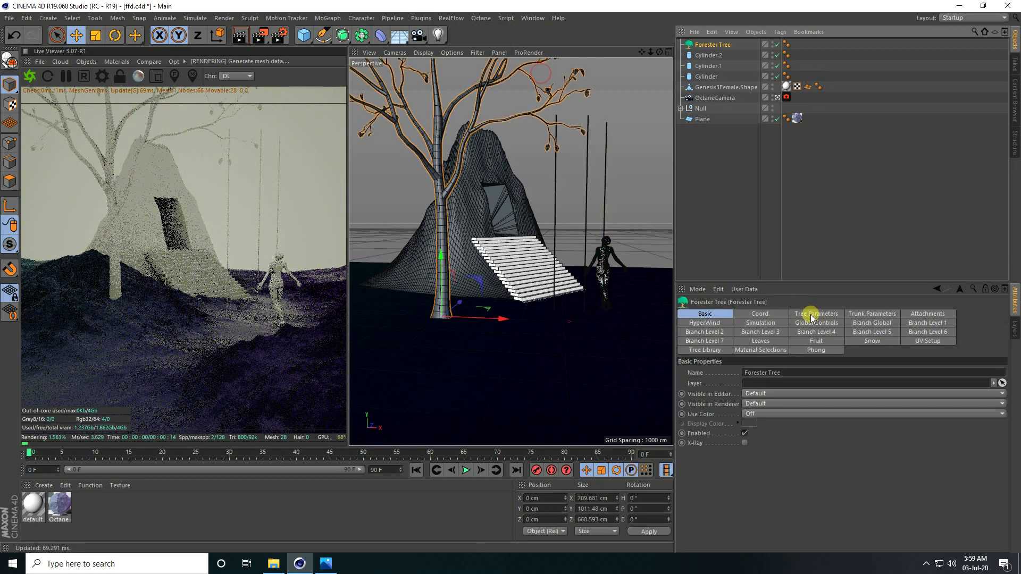
# Load the Taxodium preset from the Tree Library onto the Forester tree and select the tree.
pyautogui.click(814, 315)
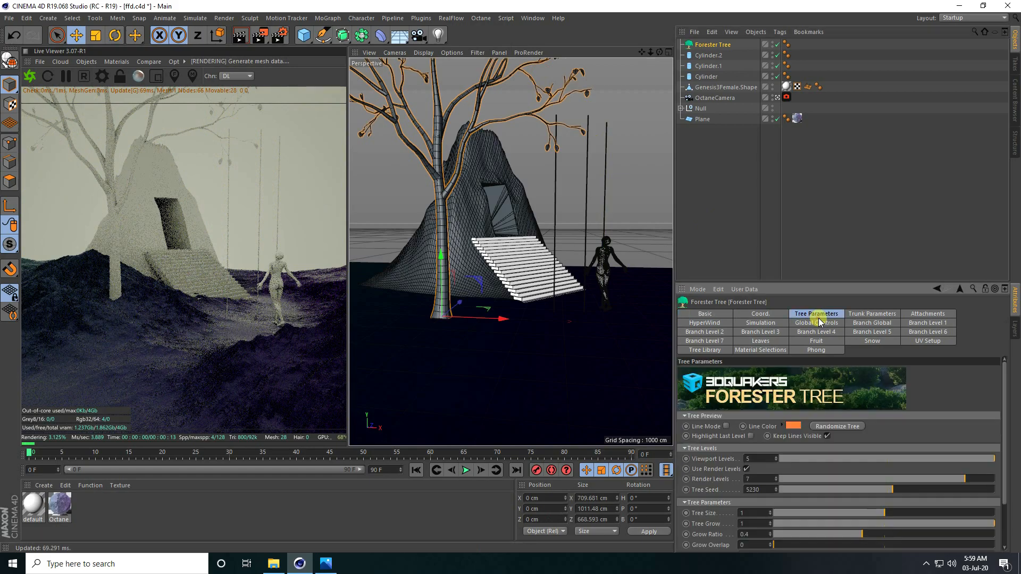
pyautogui.click(696, 352)
pyautogui.scroll(-5, 938, 469)
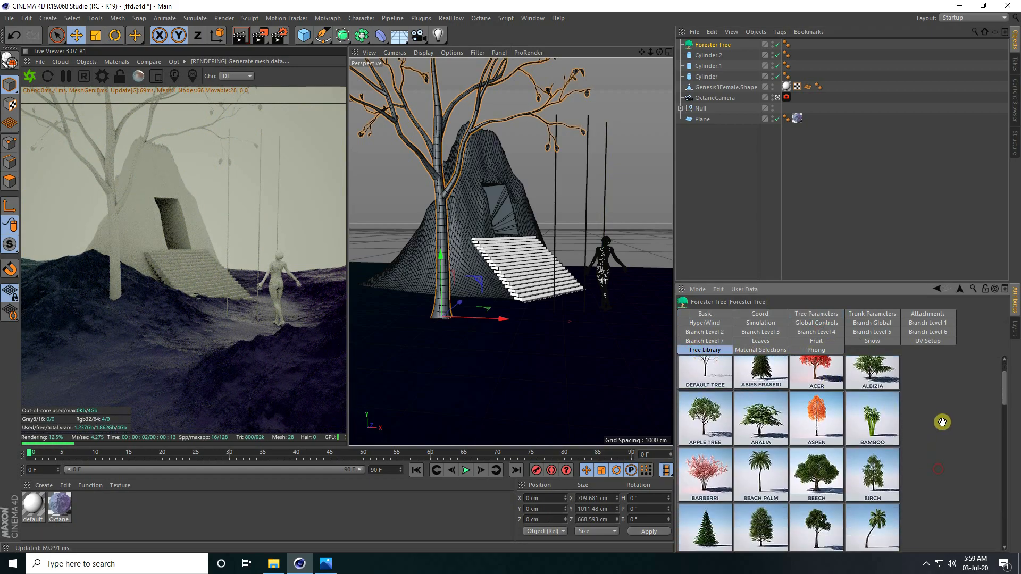
pyautogui.scroll(-5, 941, 438)
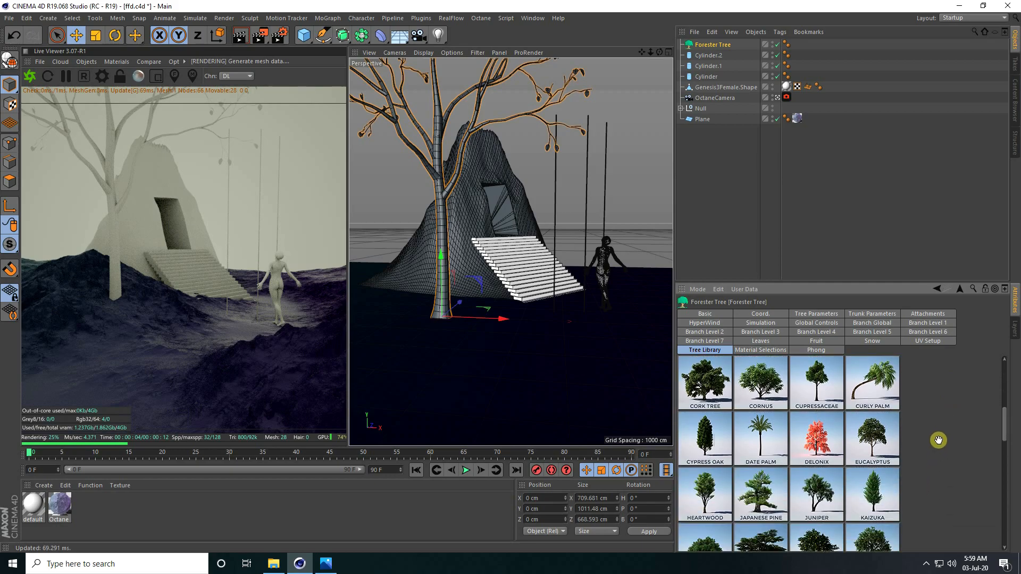
pyautogui.scroll(-4, 918, 490)
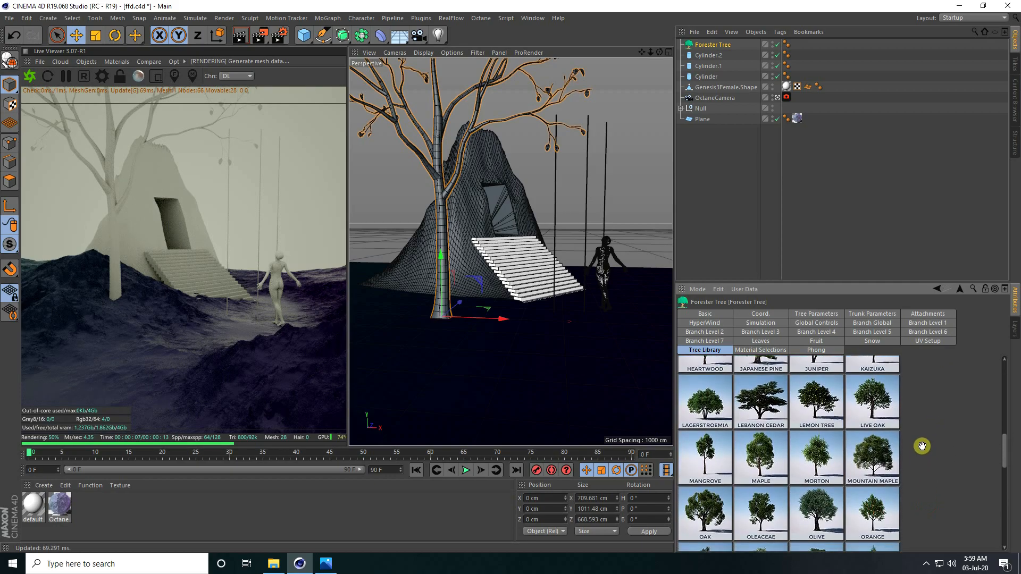
pyautogui.scroll(-4, 911, 487)
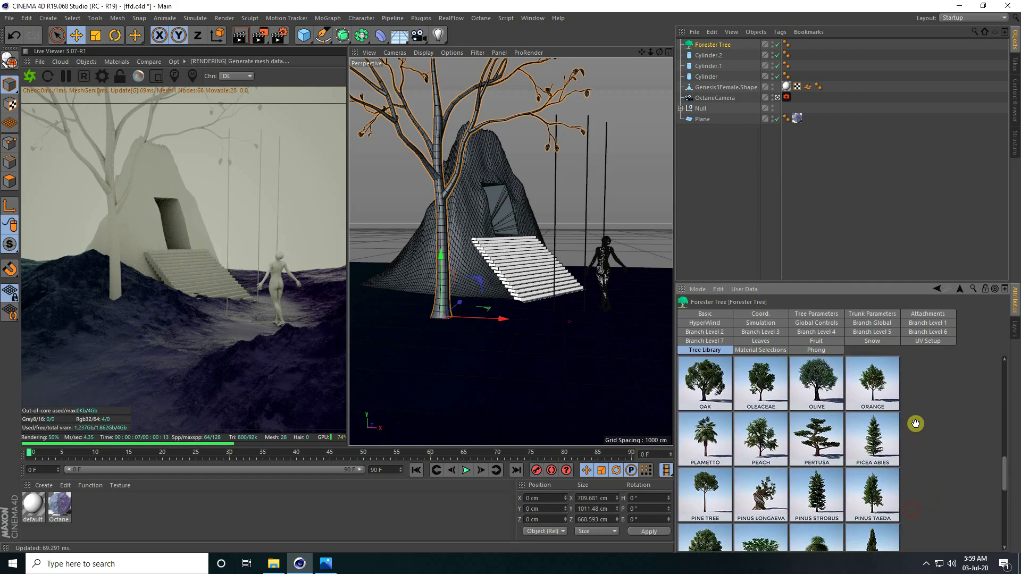
pyautogui.scroll(-4, 908, 454)
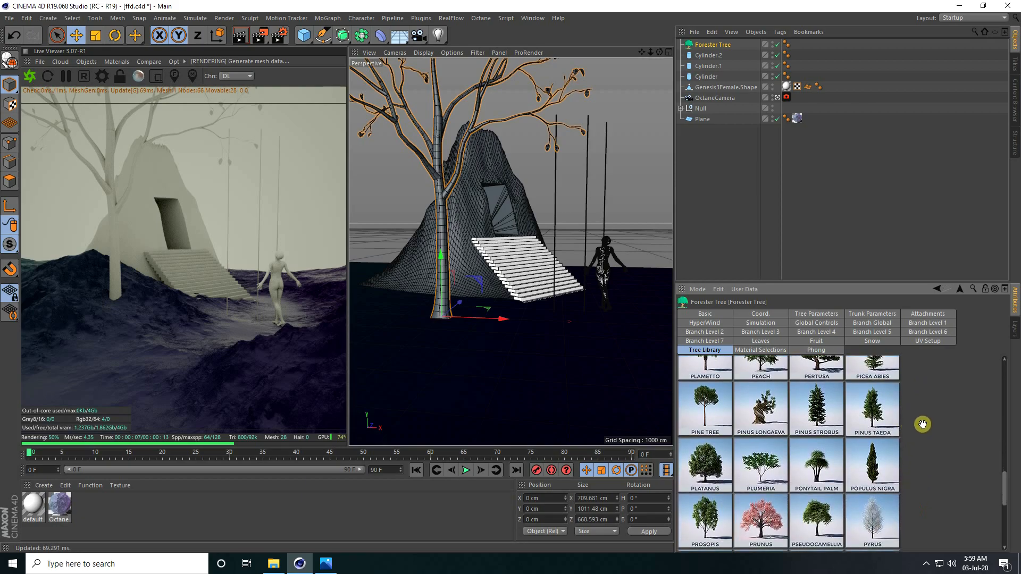
pyautogui.scroll(-3, 916, 498)
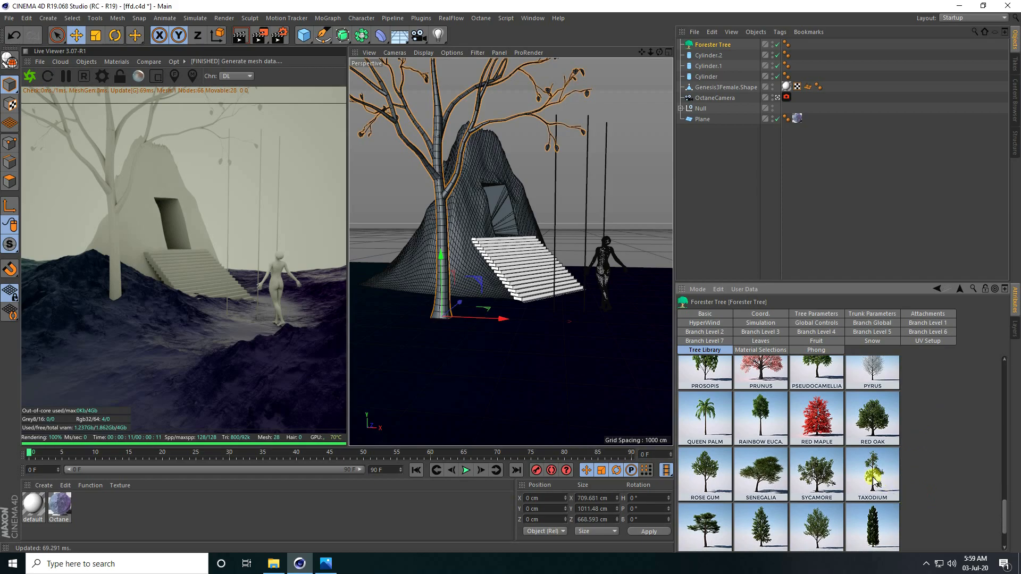
pyautogui.click(875, 476)
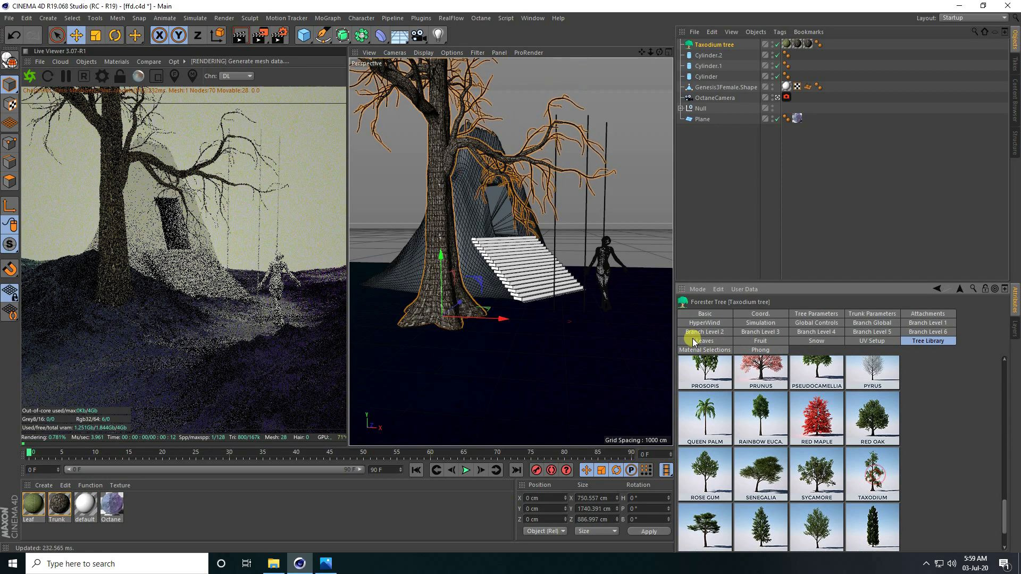
pyautogui.click(703, 47)
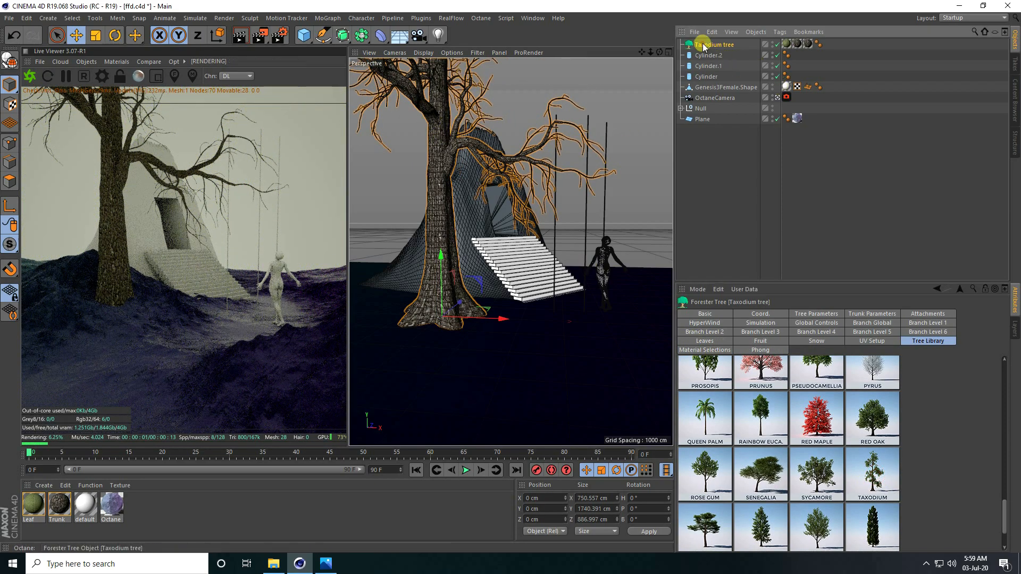
# Set the Taxodium tree's Render Levels to 4 and Tree Size to 0.28, and move it forward to about Z -263 cm.
pyautogui.click(817, 314)
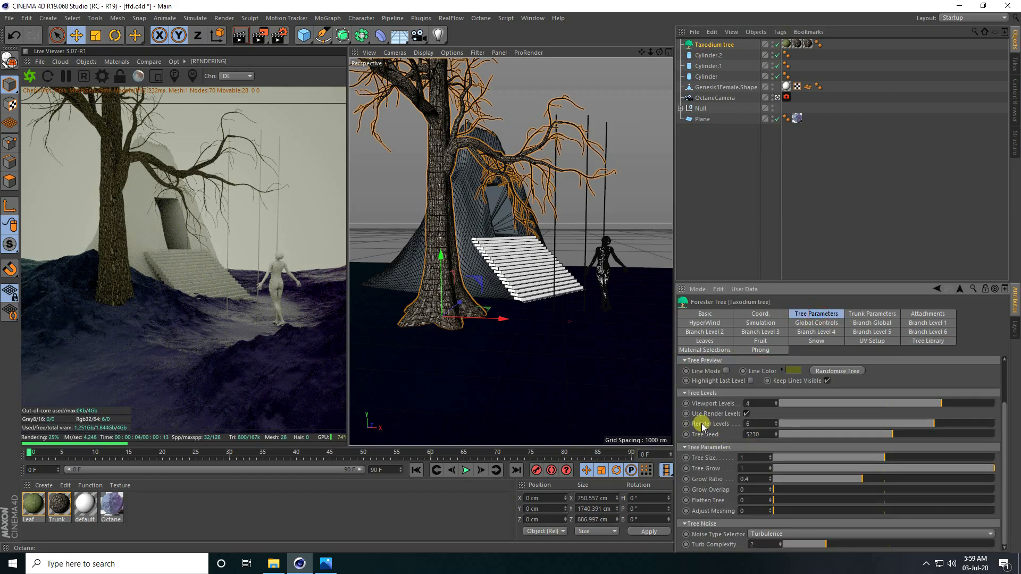
pyautogui.click(776, 426)
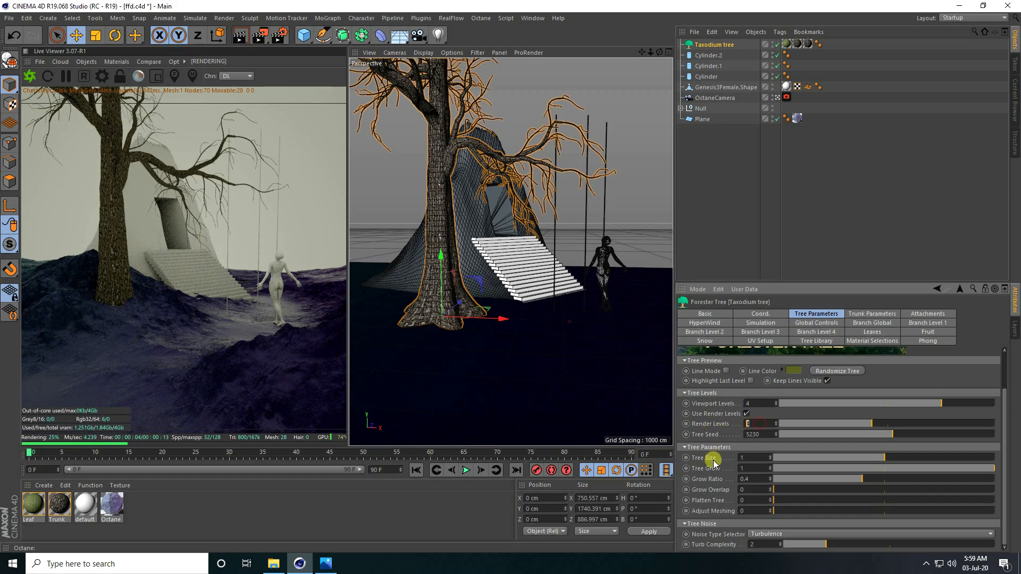
pyautogui.moveTo(875, 457); pyautogui.dragTo(805, 458)
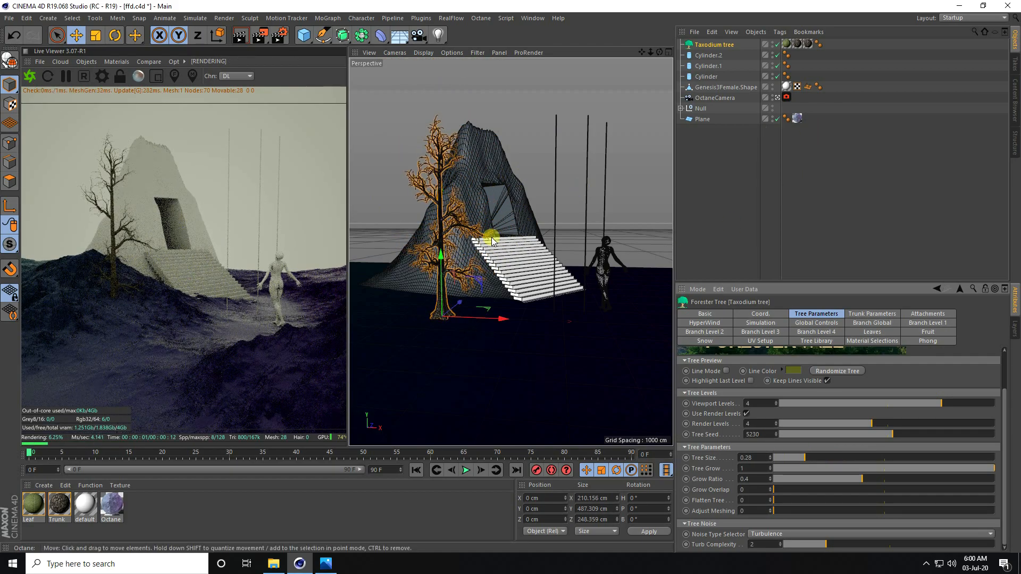
pyautogui.moveTo(463, 307); pyautogui.dragTo(408, 320)
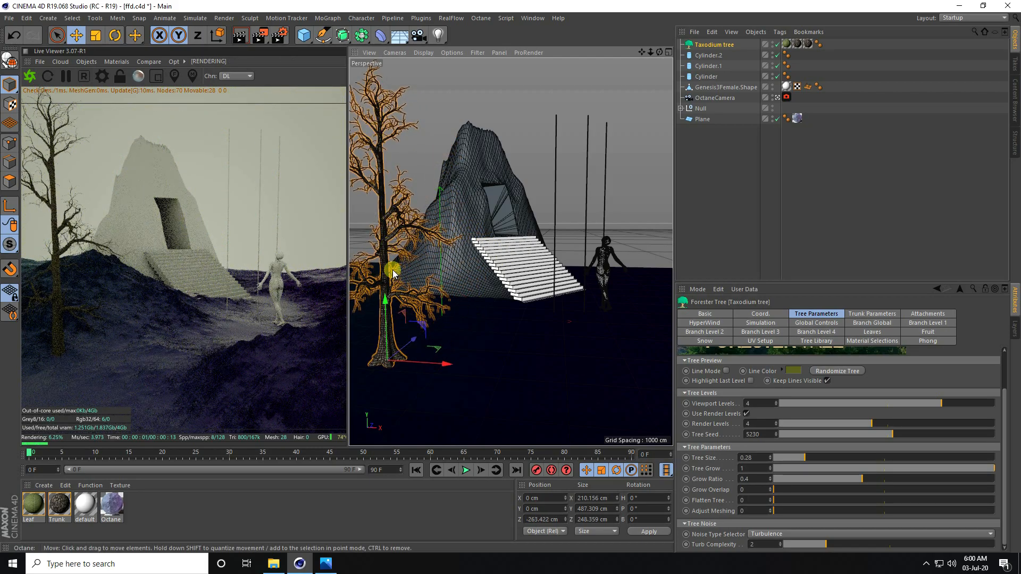
# Bend the Taxodium tree's trunk with Trunk Waves X 6.89 and Trunk Waves Z 13.16.
pyautogui.click(857, 315)
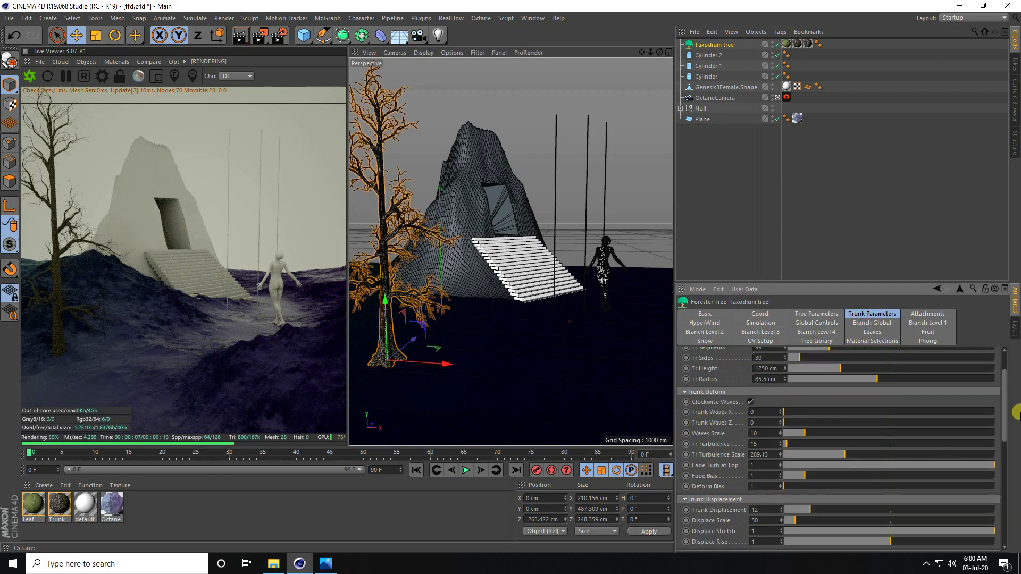
pyautogui.moveTo(1004, 395)
pyautogui.mouseDown()
pyautogui.moveTo(1003, 449)
pyautogui.moveTo(1005, 394)
pyautogui.mouseUp()
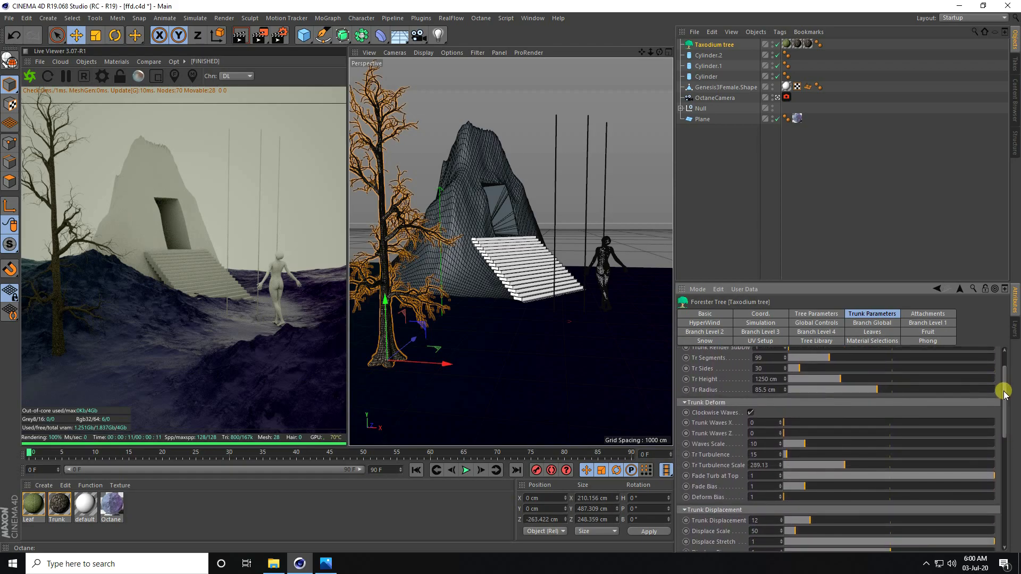
pyautogui.moveTo(789, 435); pyautogui.dragTo(817, 433)
pyautogui.hotkey('ctrl', 'z')
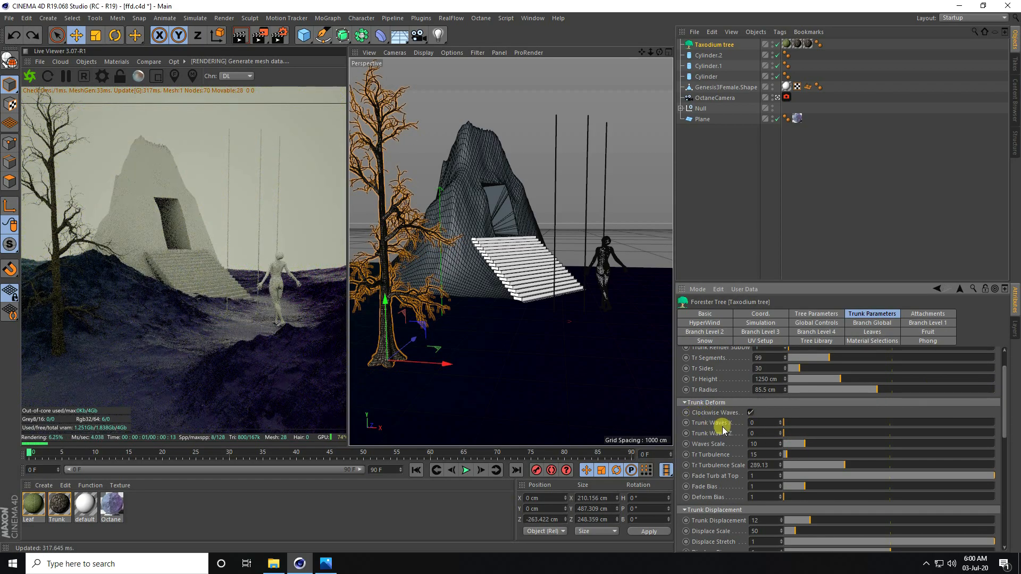
pyautogui.moveTo(787, 434)
pyautogui.mouseDown()
pyautogui.moveTo(809, 429)
pyautogui.moveTo(799, 426)
pyautogui.mouseUp()
pyautogui.click(786, 423)
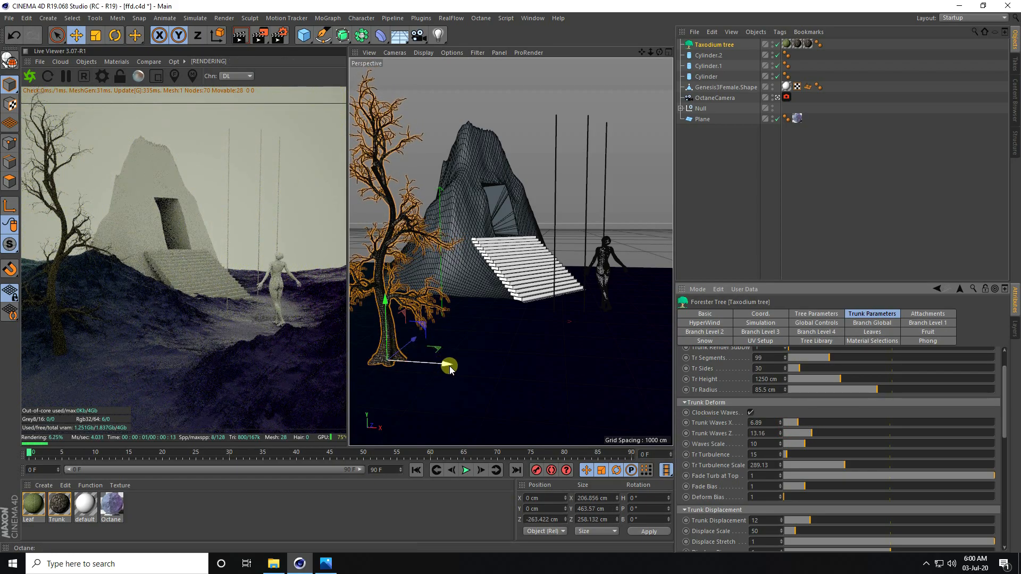
# Move the tree to about X 45 cm, Y 25 cm, Z -363 cm and reduce its Tree Size to 0.22.
pyautogui.moveTo(448, 363); pyautogui.dragTo(475, 368)
pyautogui.moveTo(437, 341); pyautogui.dragTo(414, 372)
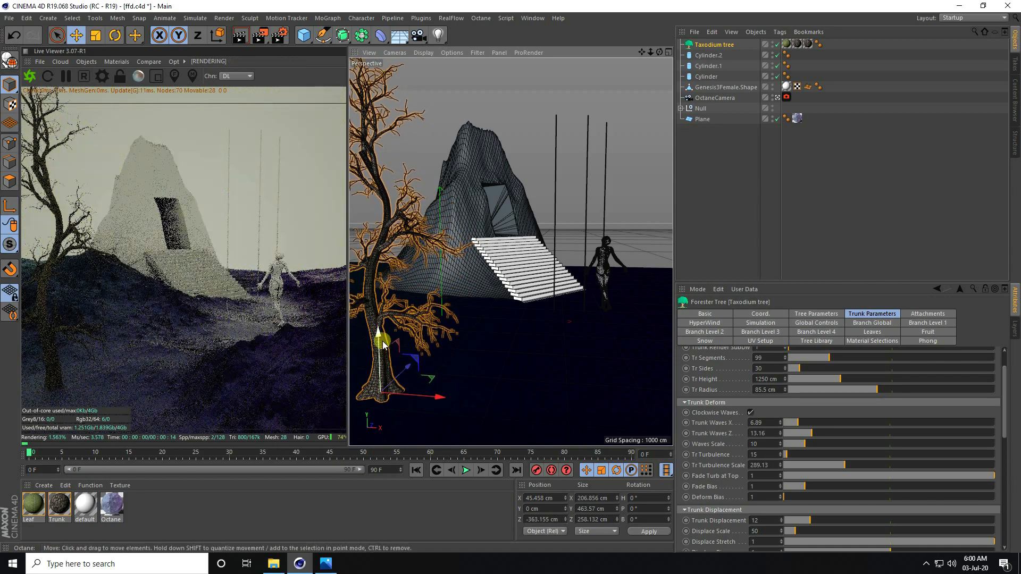
pyautogui.moveTo(381, 337); pyautogui.dragTo(381, 319)
pyautogui.click(815, 314)
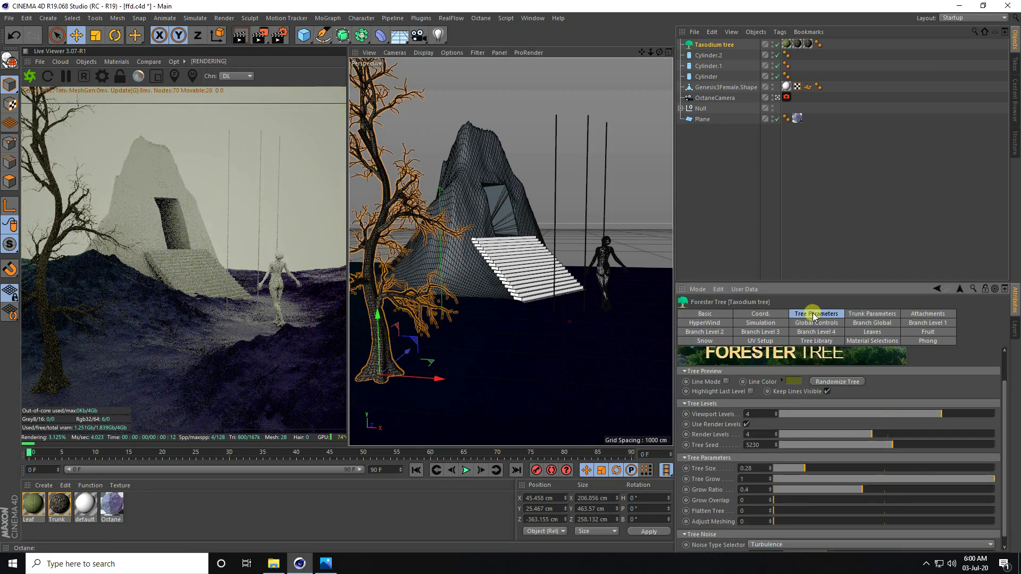
pyautogui.moveTo(802, 470); pyautogui.dragTo(797, 467)
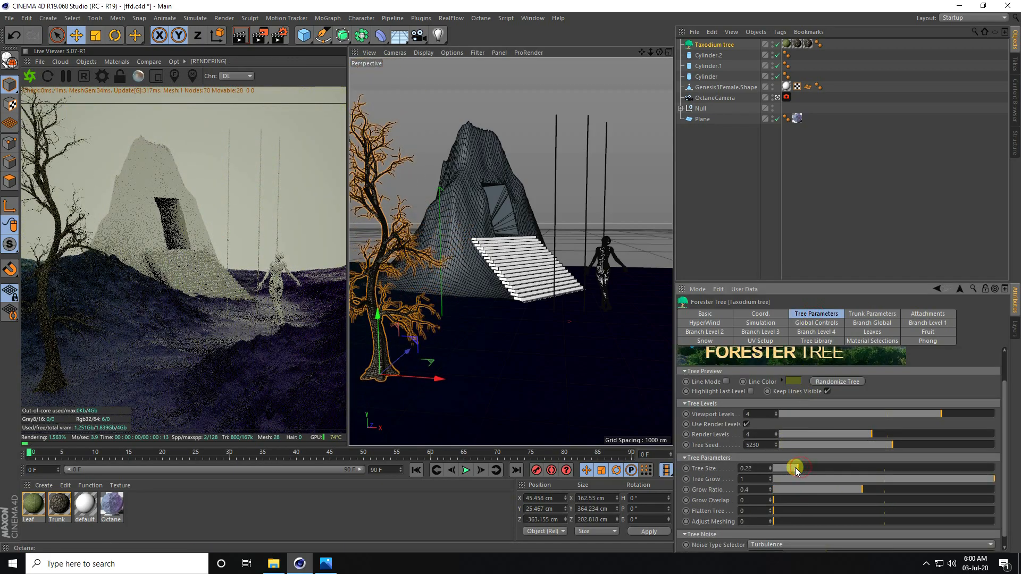
# Duplicate the tree, move the copy to about X -14 cm, Z -213 cm, and set its Tree Seed to 5231.
pyautogui.hotkey('ctrl', 'c')
pyautogui.hotkey('ctrl', 'v')
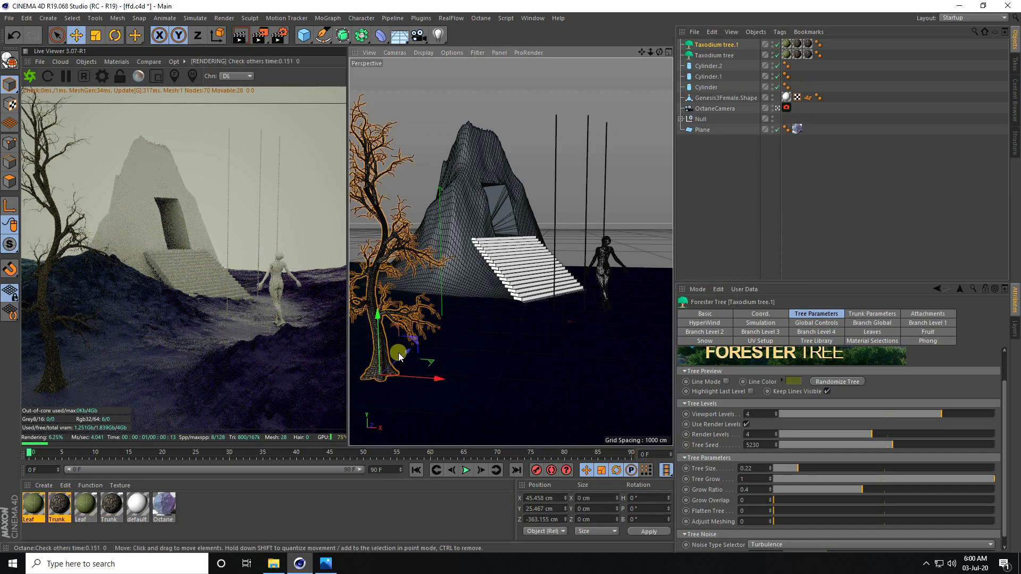
pyautogui.moveTo(410, 350); pyautogui.dragTo(452, 342)
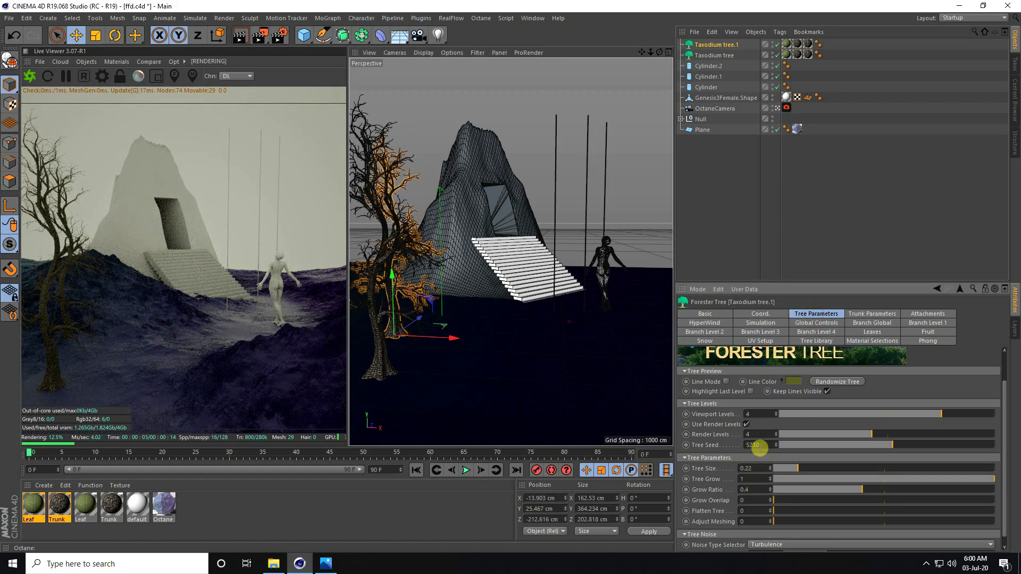
pyautogui.click(776, 443)
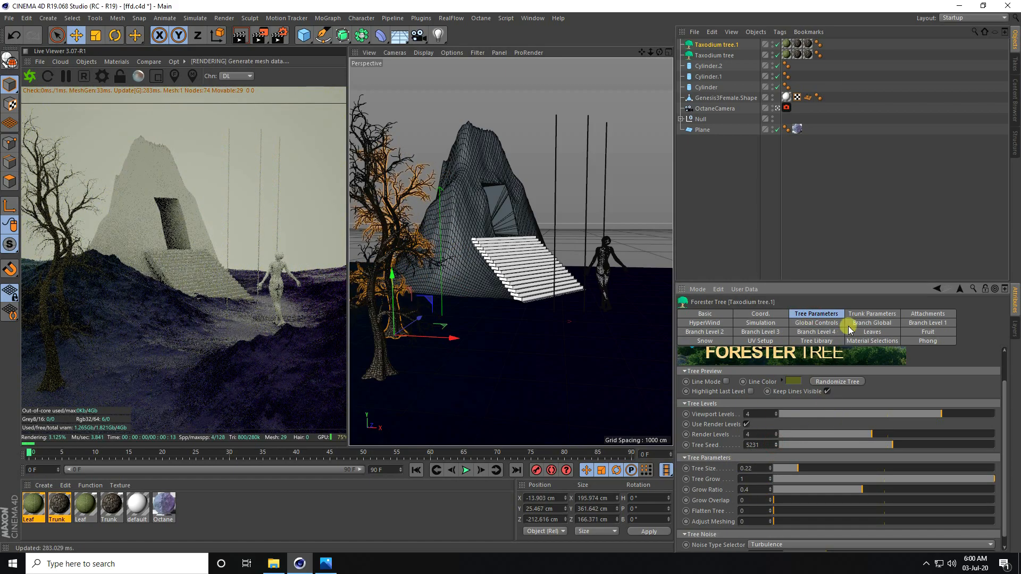
# Adjust the second tree's trunk waves to give its trunk a different bend.
pyautogui.click(872, 314)
pyautogui.moveTo(799, 439); pyautogui.dragTo(804, 467)
pyautogui.click(817, 313)
# Place a third tree copy at about X 425 cm, Z -154 cm with Tree Seed 5232 and Tree Size 0.36.
pyautogui.moveTo(416, 315); pyautogui.dragTo(463, 328)
pyautogui.click(776, 443)
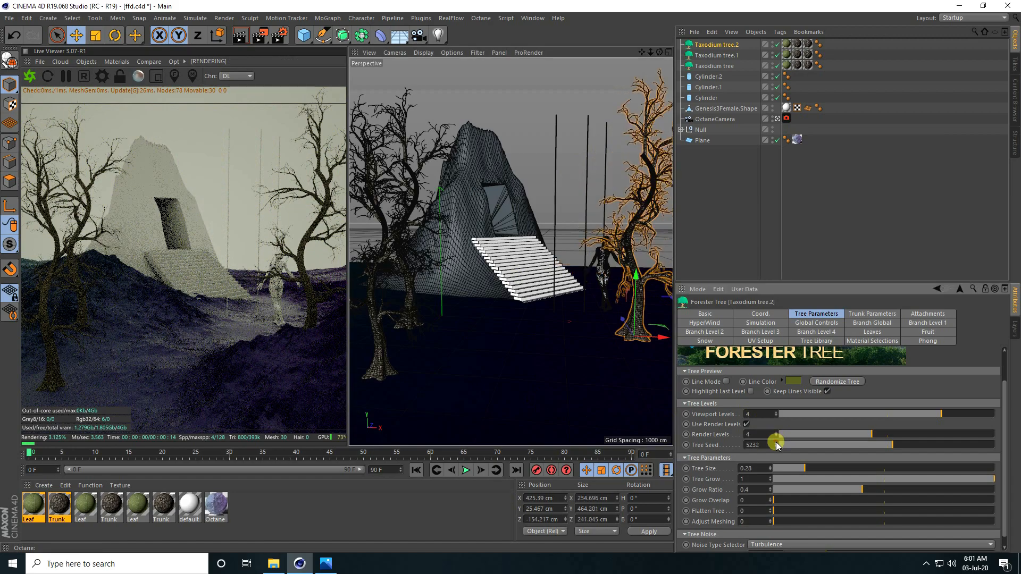
pyautogui.moveTo(805, 468); pyautogui.dragTo(812, 466)
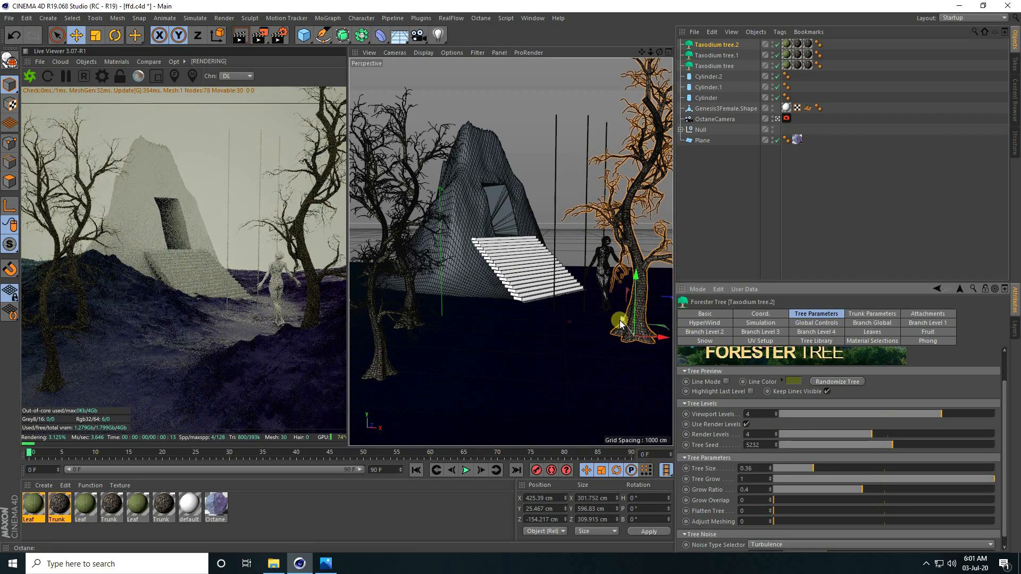
# Duplicate the third tree to about X 375 cm, Z 452 cm with Tree Size 0.48, Tree Seed 5235 and Trunk Waves X 2.38.
pyautogui.keyDown('ctrl'); pyautogui.moveTo(620, 320); pyautogui.dragTo(571, 268); pyautogui.keyUp('ctrl')
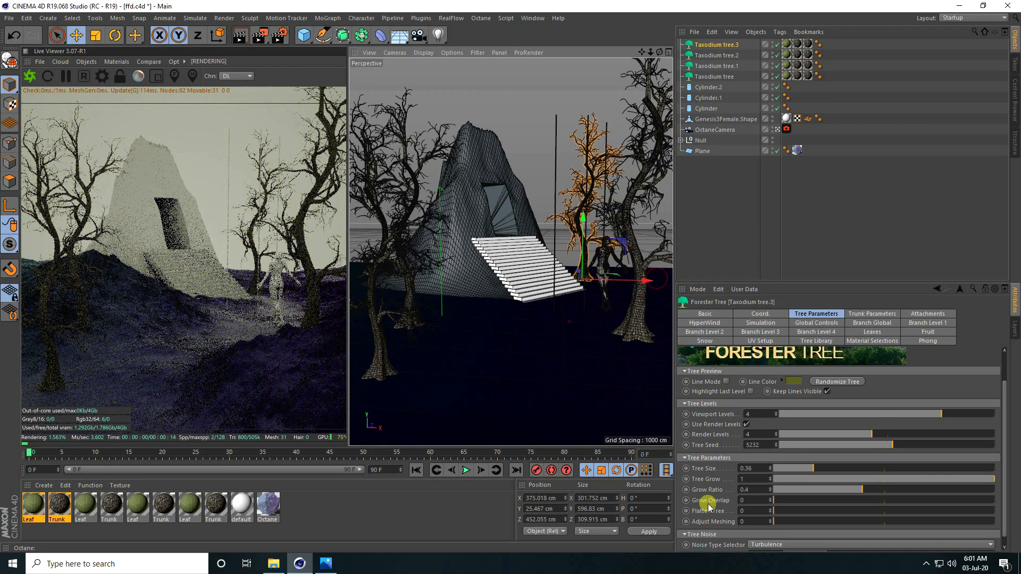
pyautogui.moveTo(772, 471); pyautogui.dragTo(778, 447)
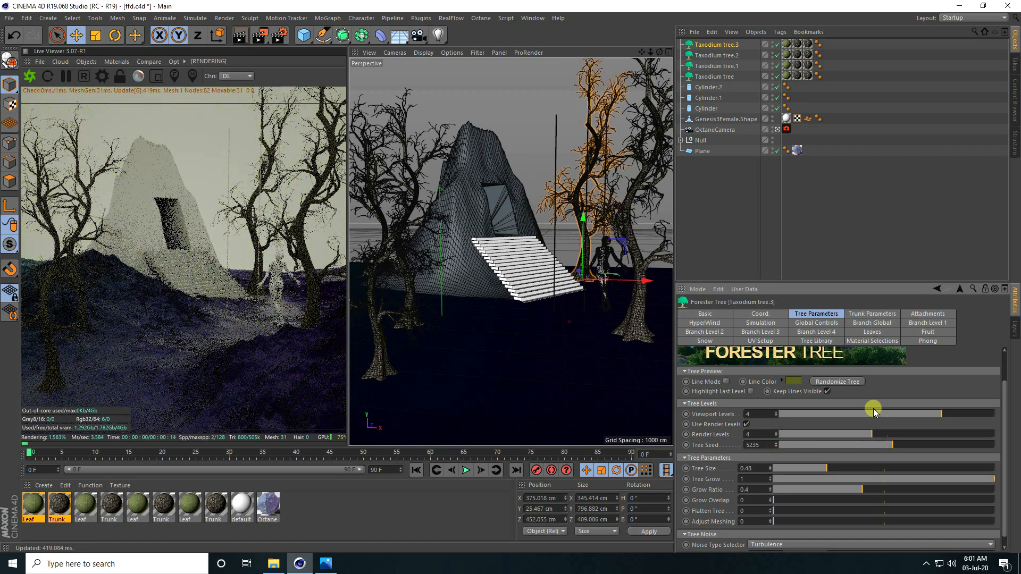
pyautogui.click(869, 316)
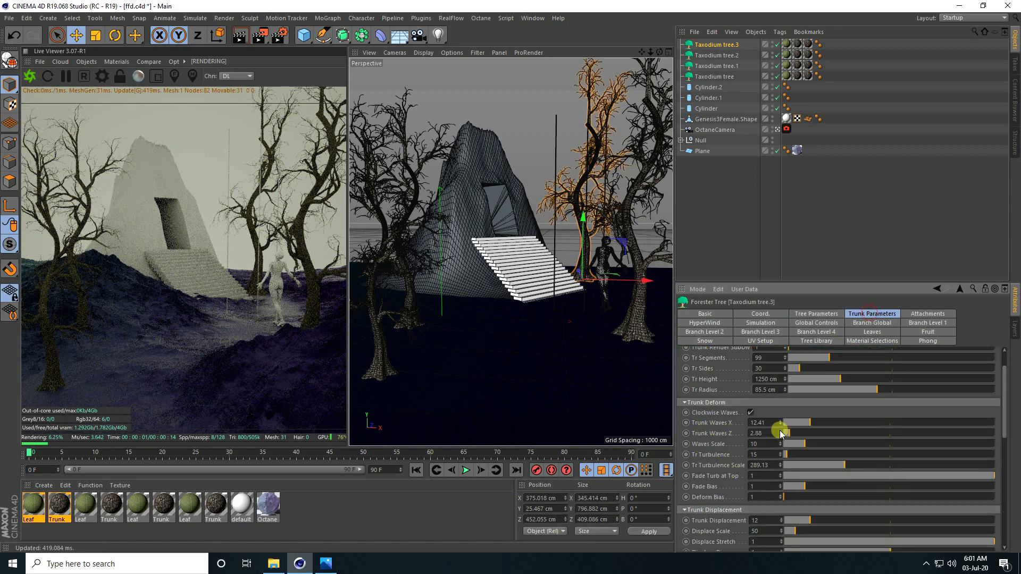
pyautogui.moveTo(791, 423); pyautogui.dragTo(790, 424)
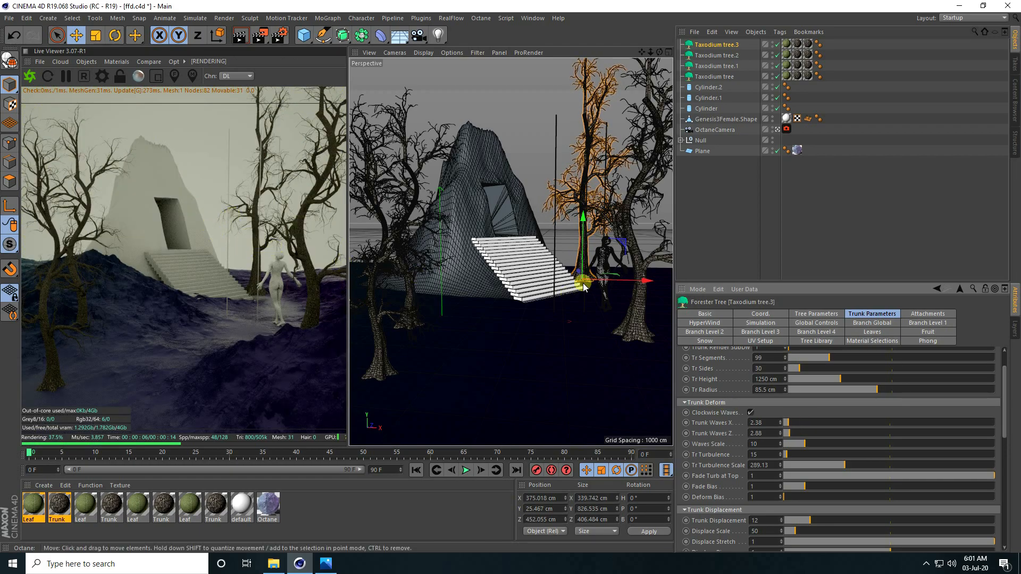
# Duplicate the fourth tree and move the copy behind the mountain to about X -489 cm, Z 824 cm.
pyautogui.hotkey('ctrl', 'c')
pyautogui.hotkey('ctrl', 'v')
pyautogui.moveTo(613, 267); pyautogui.dragTo(466, 259)
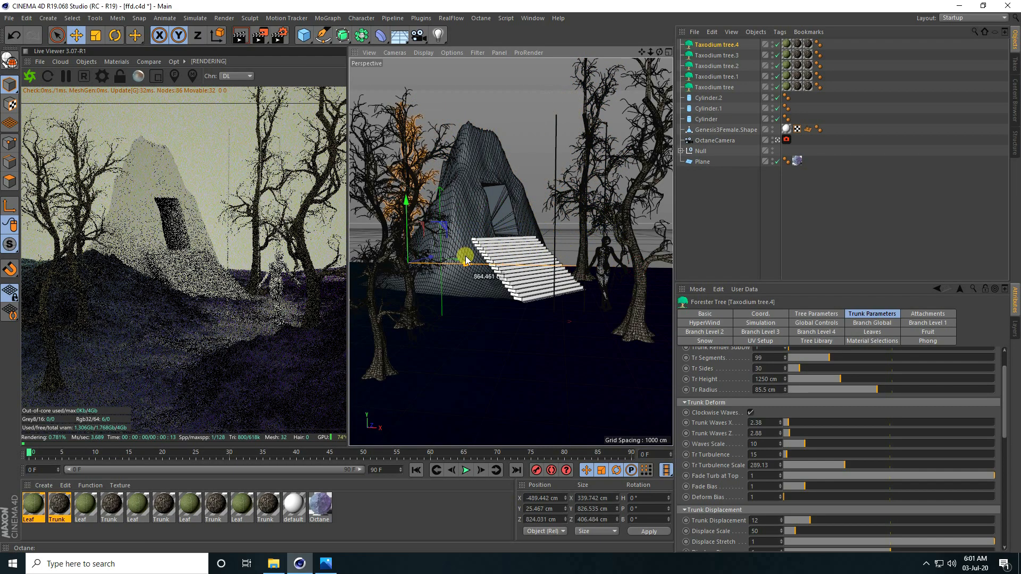
# Set the fifth tree's Trunk Waves X to 4.64, Trunk Waves Z to about 5.64 and Tree Size to 0.61.
pyautogui.moveTo(785, 426); pyautogui.dragTo(795, 432)
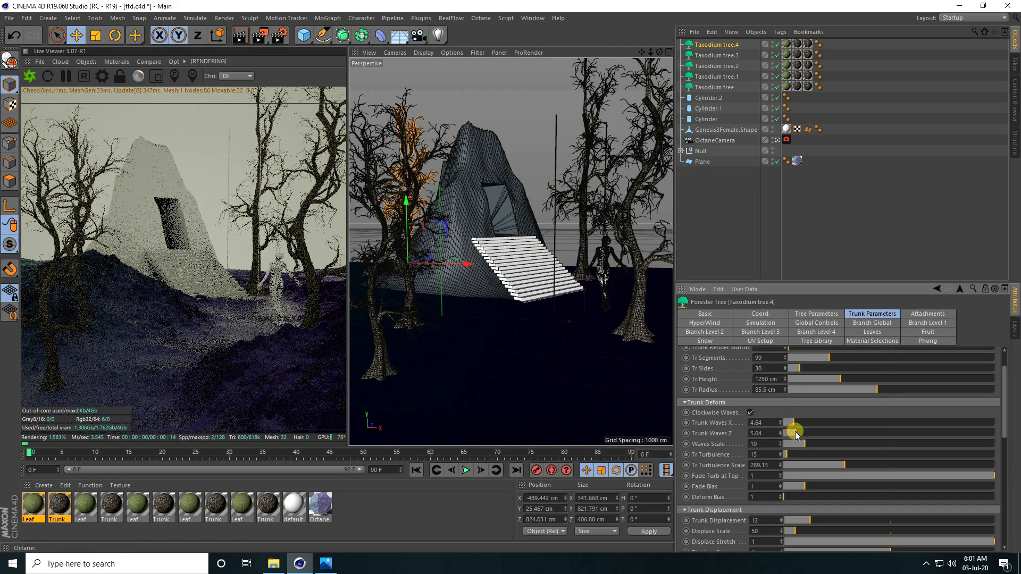
pyautogui.click(827, 314)
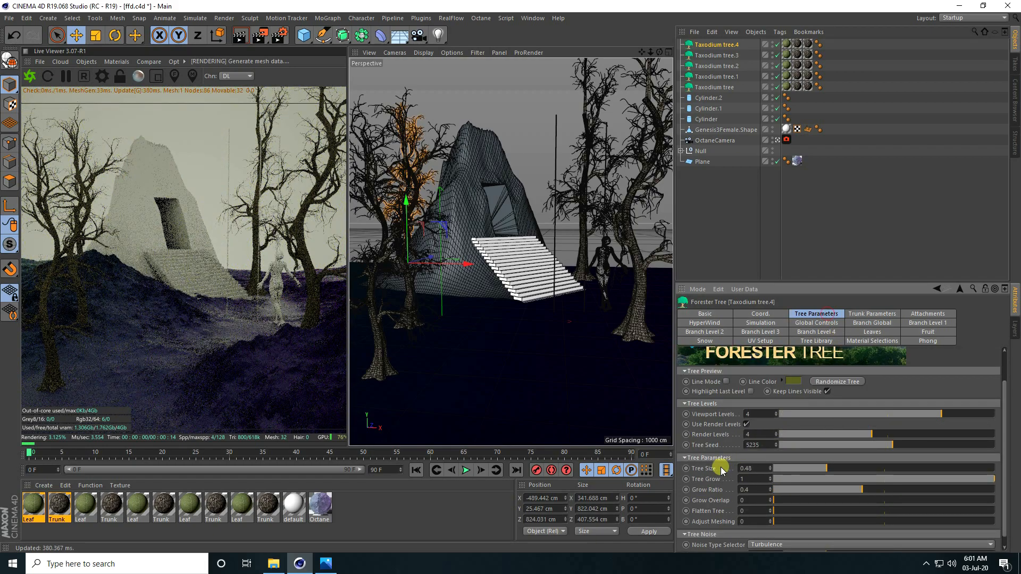
pyautogui.moveTo(828, 468); pyautogui.dragTo(841, 468)
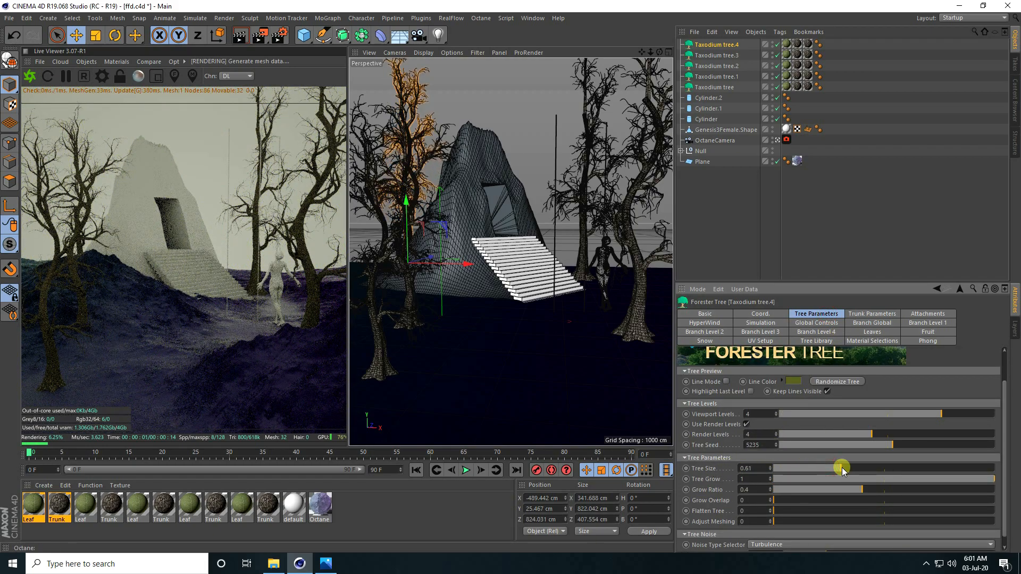
# Duplicate the fifth tree into the background at about X 77 cm, Z 1303 cm.
pyautogui.keyDown('ctrl'); pyautogui.moveTo(446, 272); pyautogui.dragTo(579, 269); pyautogui.keyUp('ctrl')
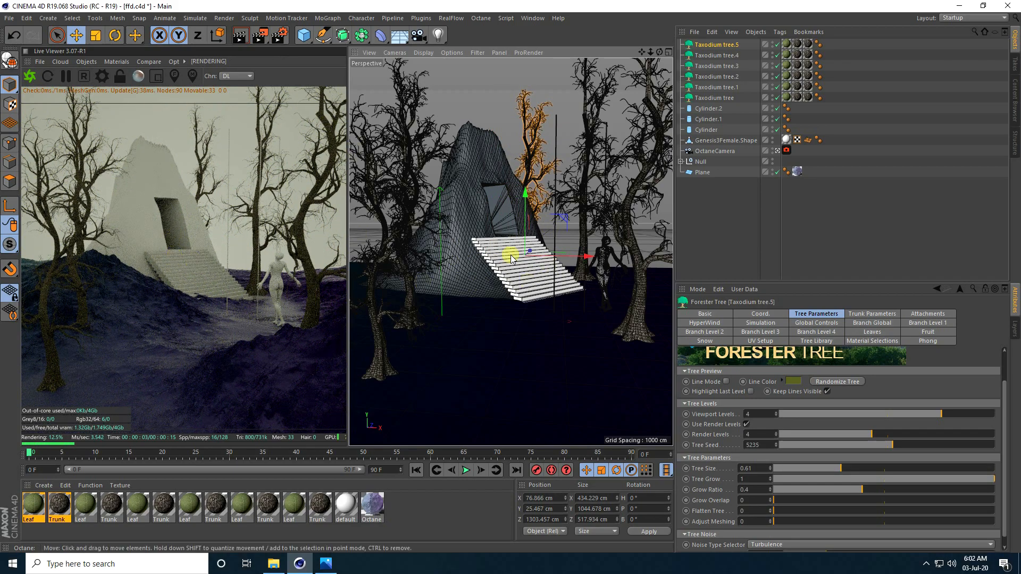
# Select the staircase Cloner inside the Null and nudge it to about X 225 cm, Z -38 cm.
pyautogui.click(521, 269)
pyautogui.click(680, 161)
pyautogui.click(710, 172)
pyautogui.moveTo(607, 311); pyautogui.dragTo(604, 313)
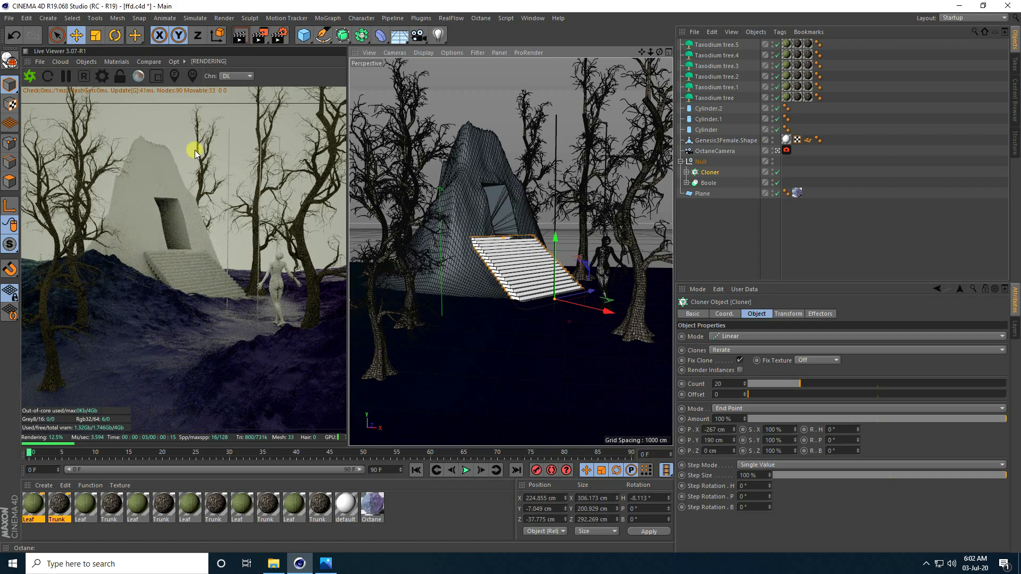
# Compare the scene with the reference renders 25.jpg and 24.jpg in Photos, and return to Cinema 4D.
pyautogui.click(326, 568)
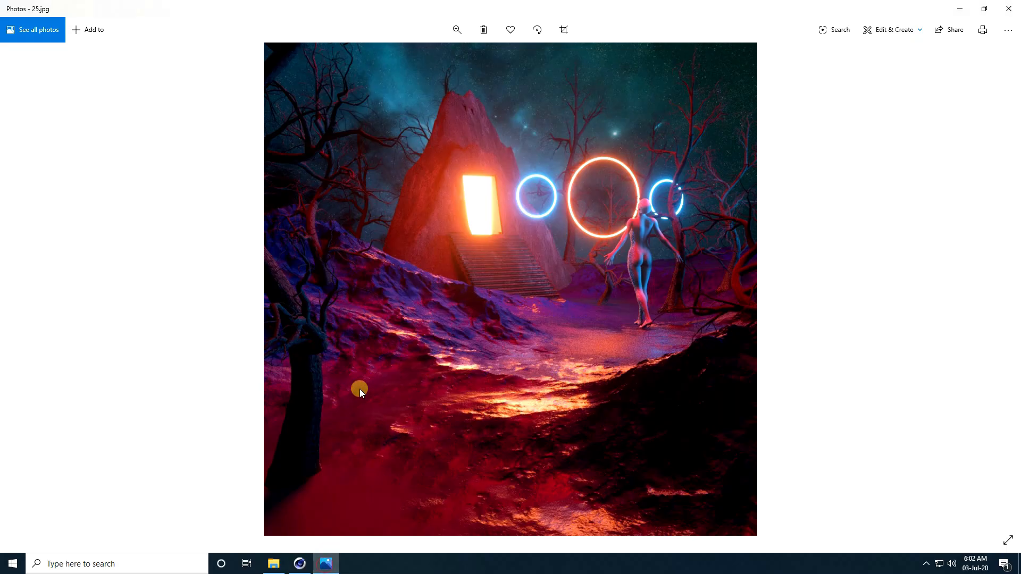
pyautogui.click(15, 287)
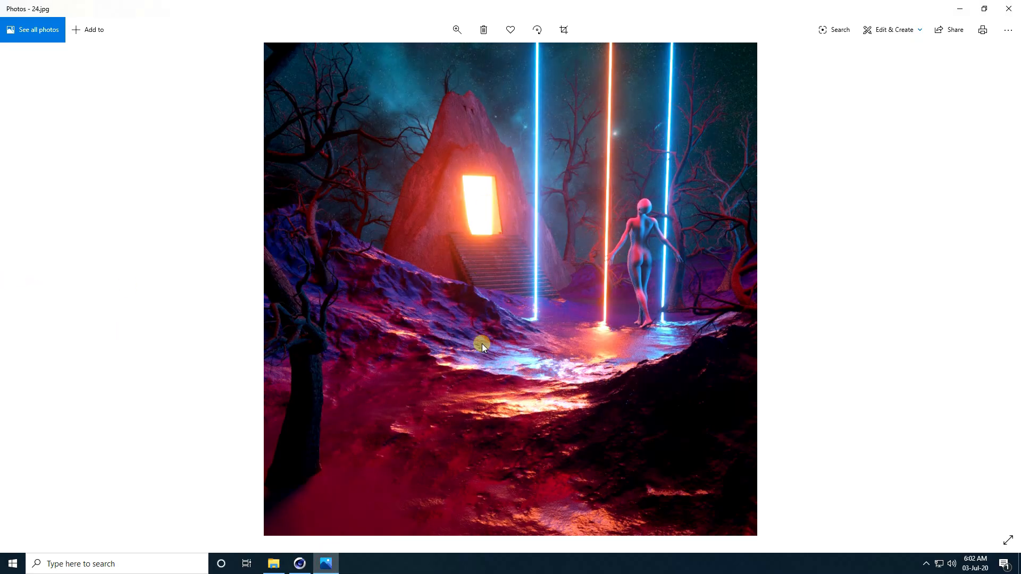
pyautogui.click(300, 563)
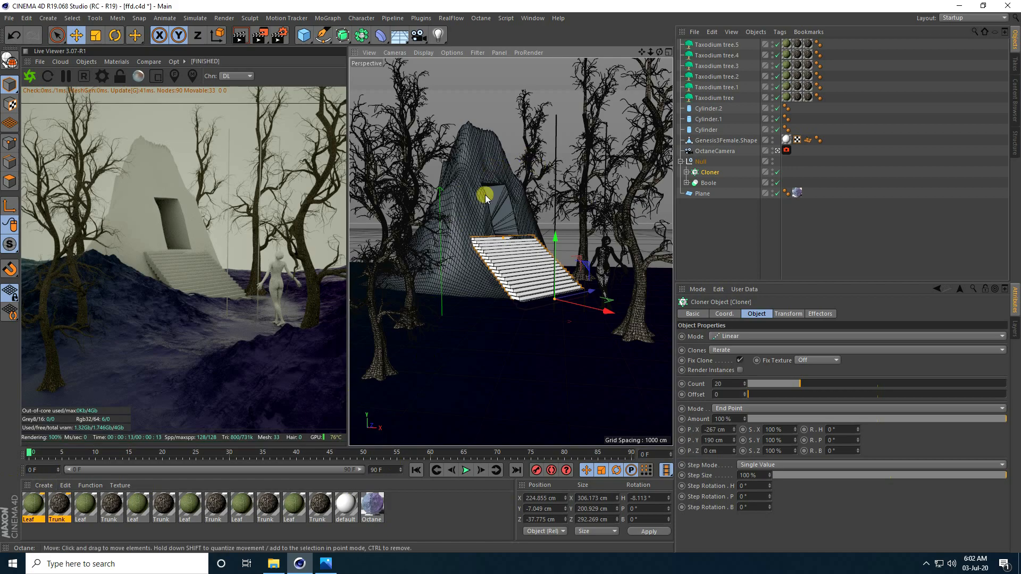
# Create a new Octane material and open it in the Node Editor, moving its node aside to make room for textures.
pyautogui.click(47, 484)
pyautogui.moveTo(69, 408)
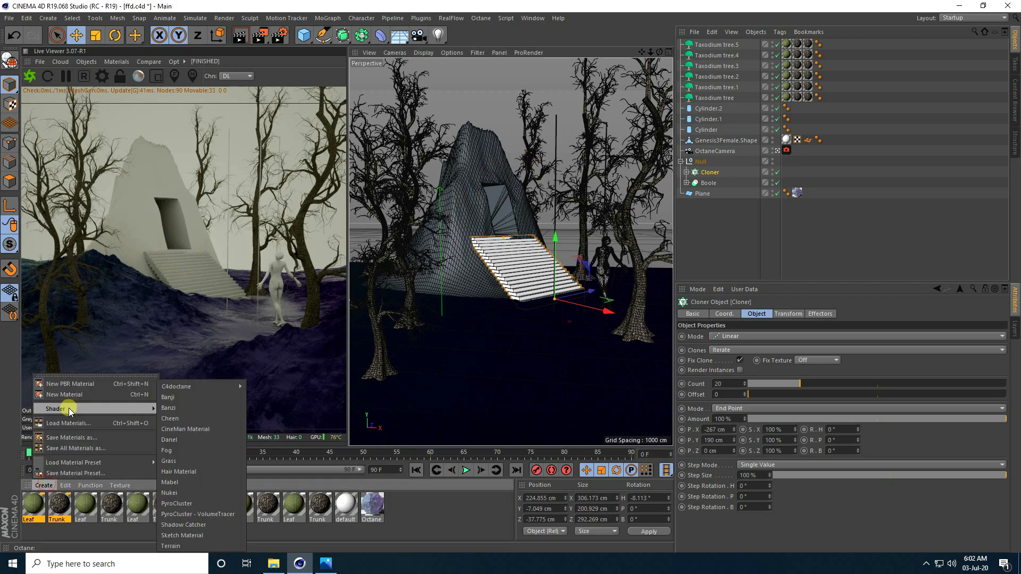
pyautogui.moveTo(178, 387)
pyautogui.click(269, 387)
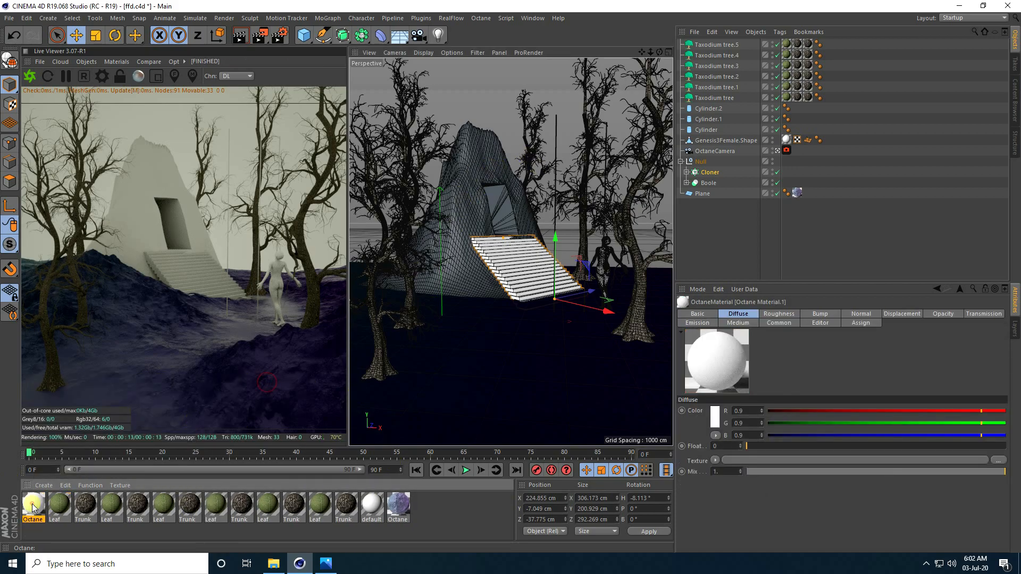
pyautogui.doubleClick(33, 505)
pyautogui.click(187, 199)
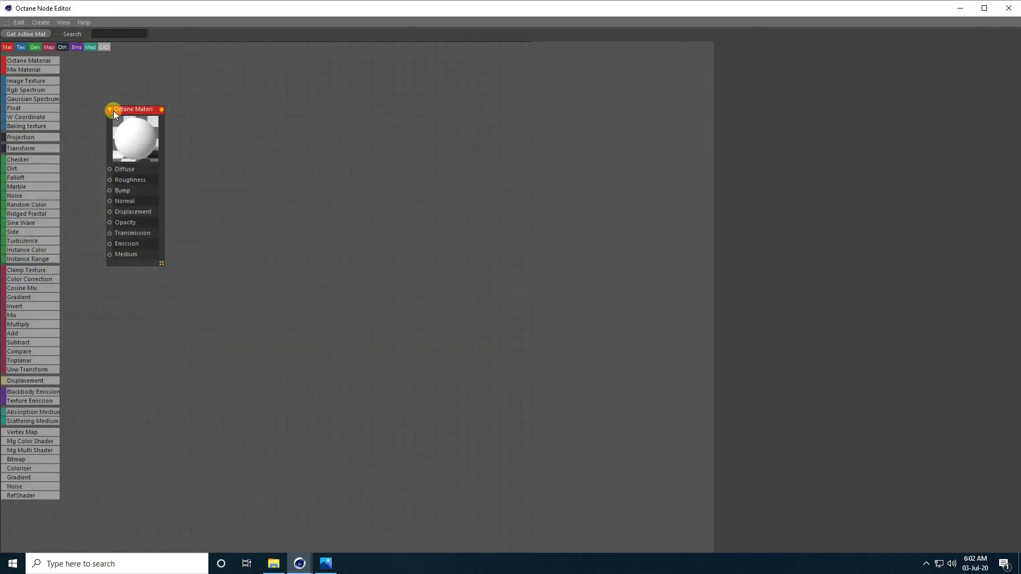
pyautogui.moveTo(118, 110); pyautogui.dragTo(322, 162)
# Bring all five ground_grey texture maps from the robott/tex/ground_grey_8k_jpg folder into the Octane Node Editor beside the material node.
pyautogui.click(285, 568)
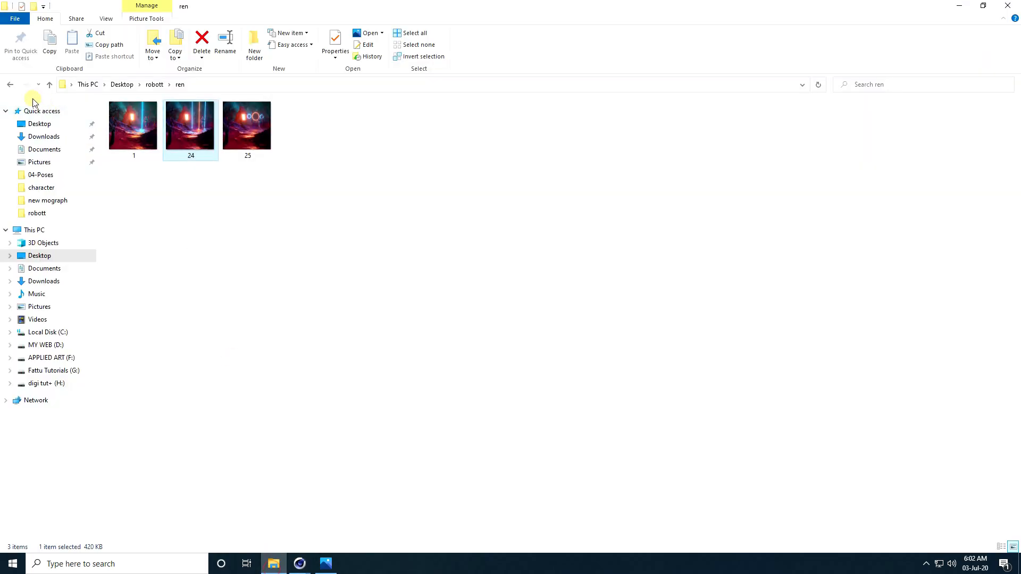
pyautogui.click(10, 85)
pyautogui.doubleClick(245, 133)
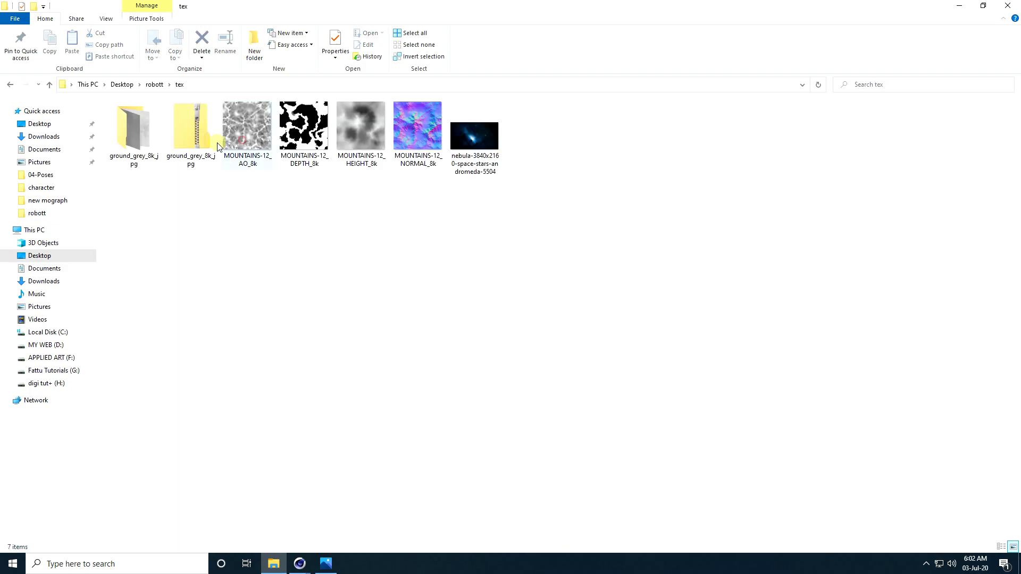
pyautogui.doubleClick(138, 133)
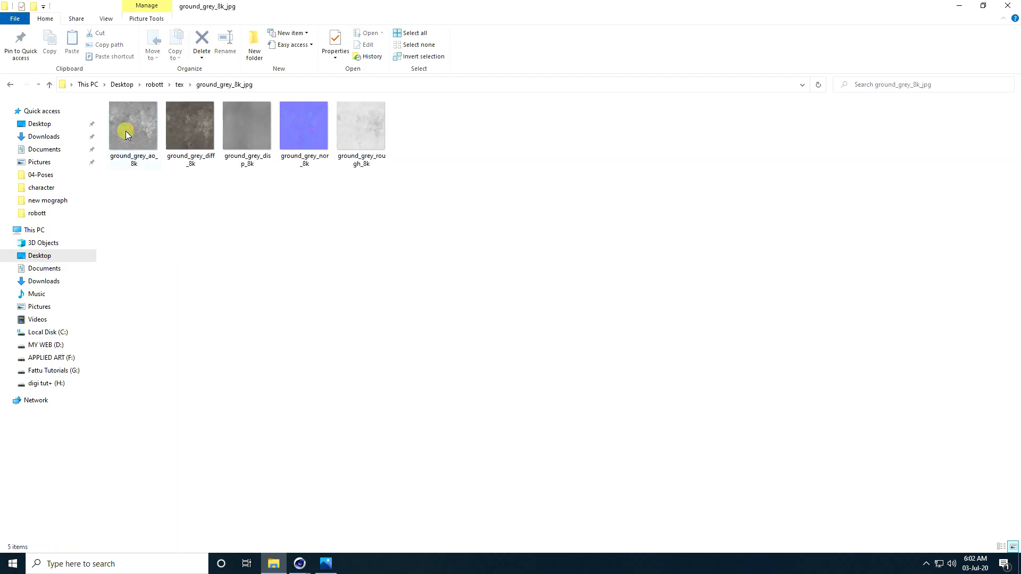
pyautogui.moveTo(125, 209); pyautogui.dragTo(447, 106)
pyautogui.moveTo(137, 131); pyautogui.dragTo(158, 219)
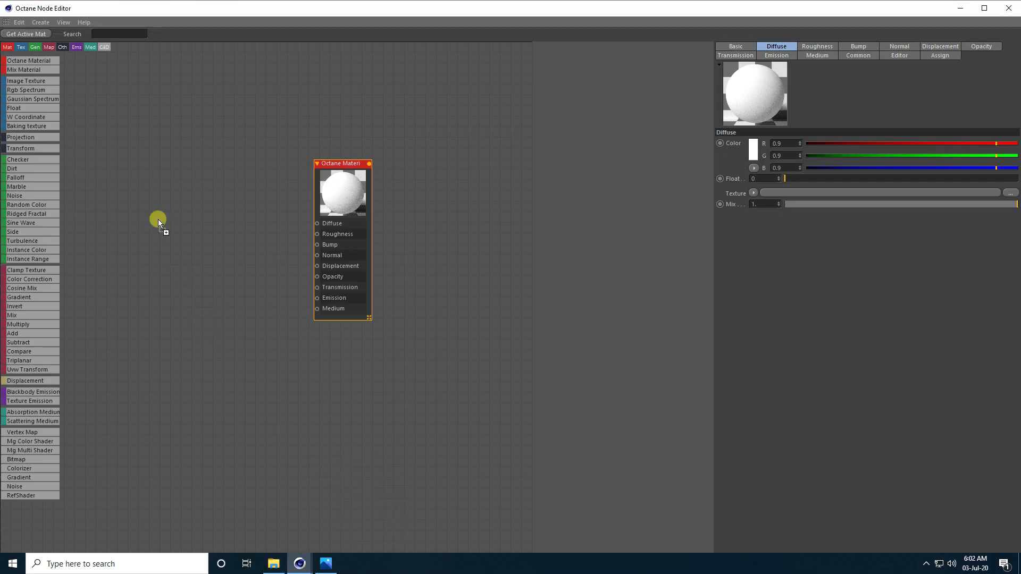
pyautogui.moveTo(147, 158); pyautogui.dragTo(147, 158)
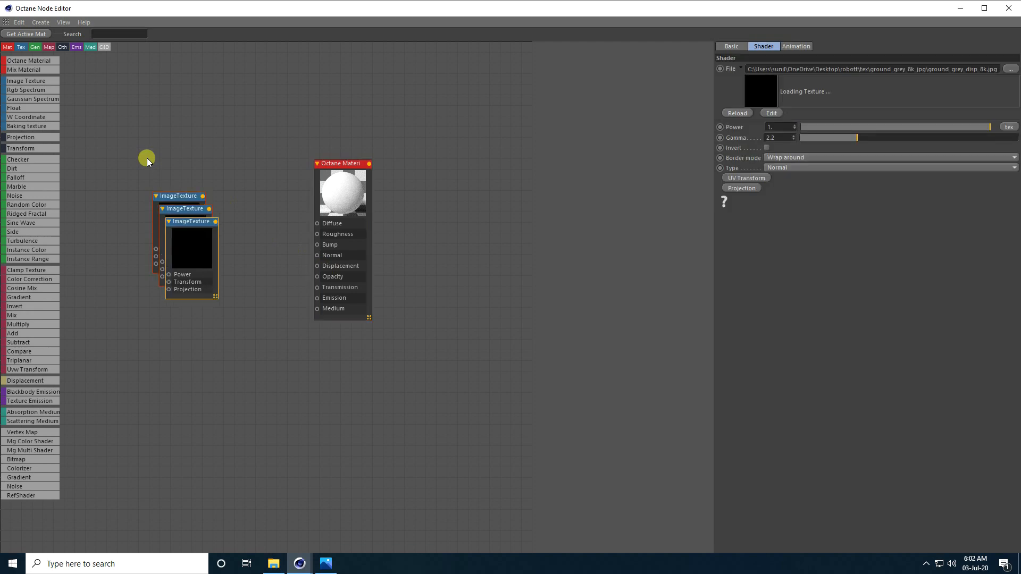
pyautogui.scroll(2, 158, 194)
# Connect the ground_grey_rough_8k texture to the material's Roughness and the ground_grey_nor_8k texture to Normal.
pyautogui.click(222, 287)
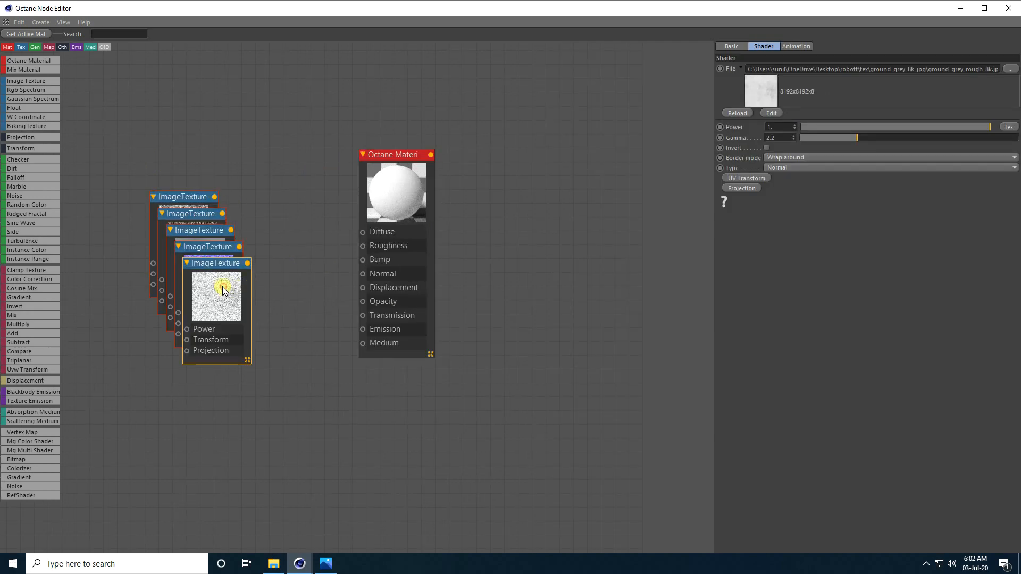
pyautogui.moveTo(713, 245); pyautogui.dragTo(607, 243)
pyautogui.moveTo(248, 264); pyautogui.dragTo(362, 248)
pyautogui.click(240, 250)
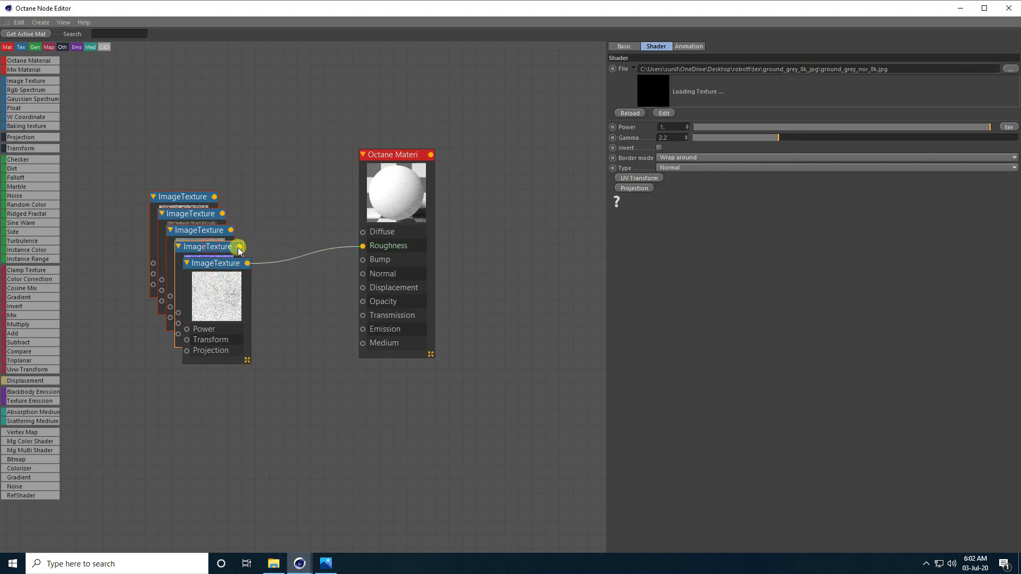
pyautogui.moveTo(239, 248); pyautogui.dragTo(361, 287)
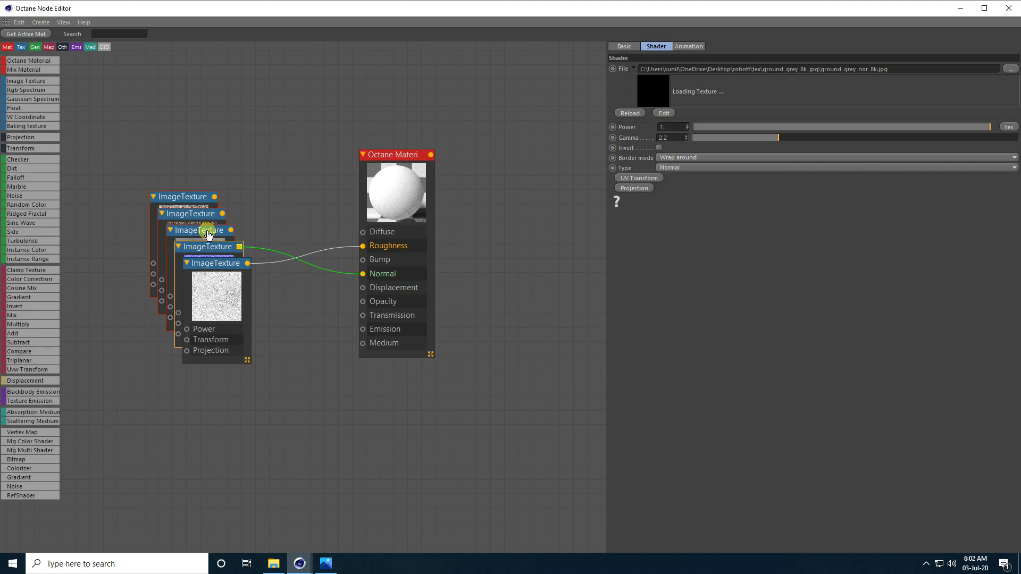
# Link the ground_grey_disp_8k texture to the material's Displacement through a Displacement node with 8192x8192 level of detail.
pyautogui.moveTo(199, 231); pyautogui.dragTo(223, 379)
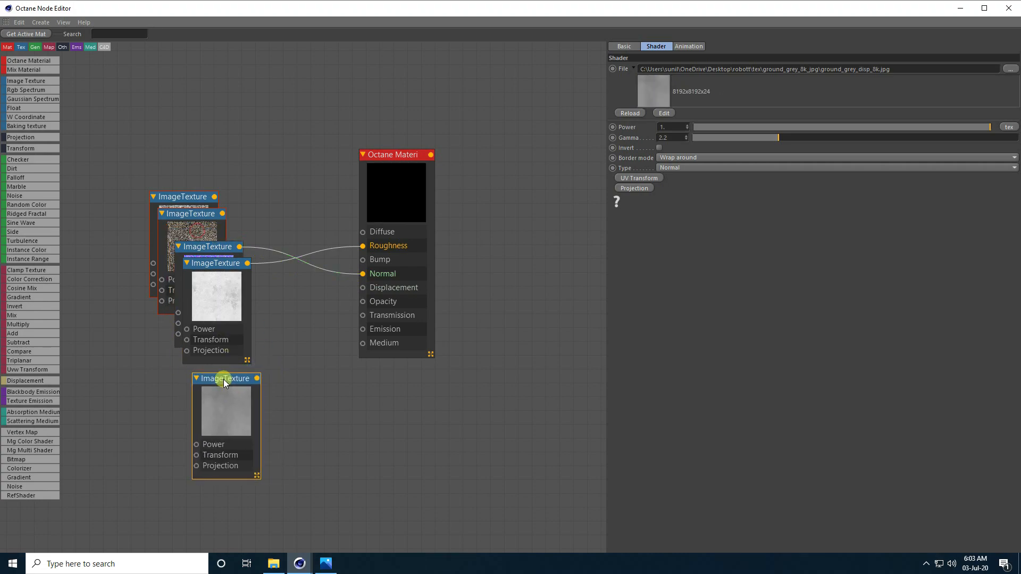
pyautogui.moveTo(38, 382); pyautogui.dragTo(290, 411)
pyautogui.moveTo(256, 378); pyautogui.dragTo(352, 304)
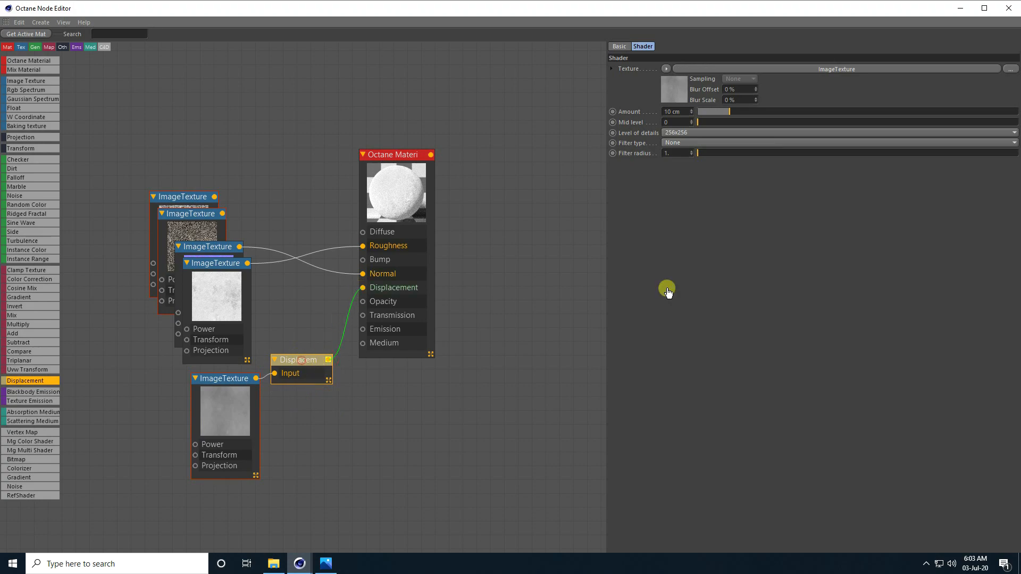
pyautogui.click(668, 133)
pyautogui.click(684, 199)
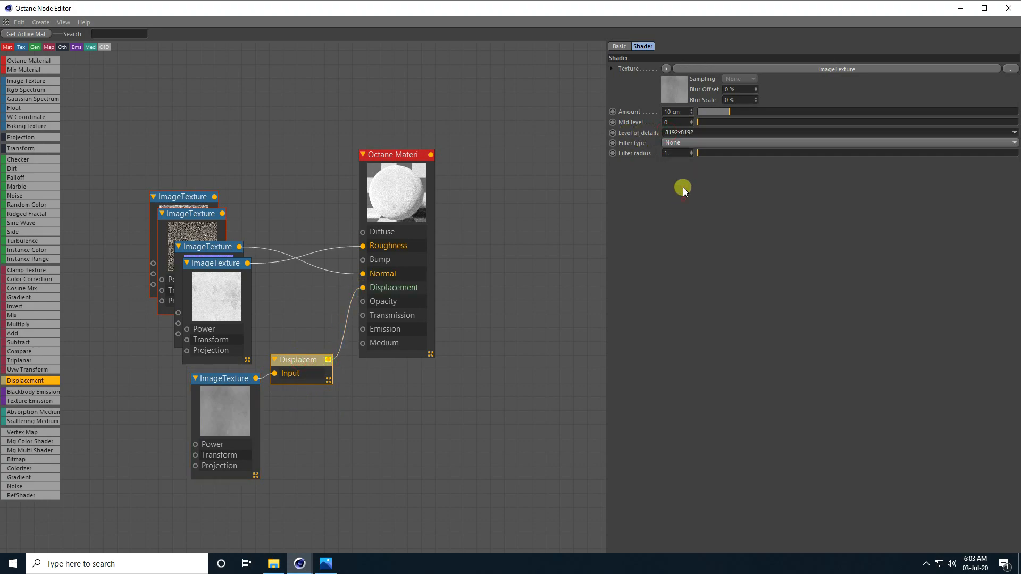
pyautogui.doubleClick(674, 113)
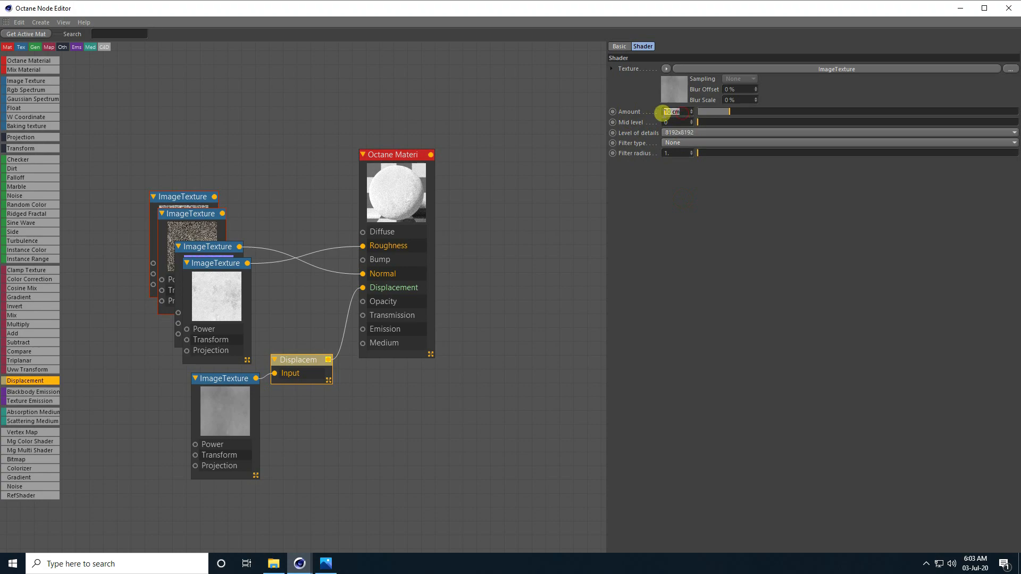
# Connect ground_grey_diff_8k to Diffuse and ground_grey_ao_8k to Bump, and close the material's editors.
pyautogui.click(204, 218)
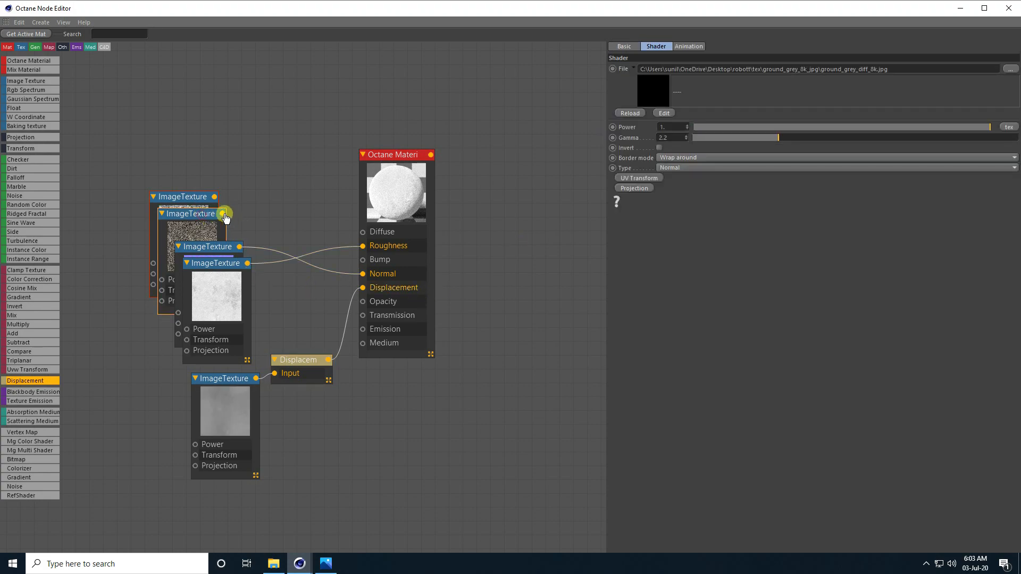
pyautogui.moveTo(223, 214); pyautogui.dragTo(364, 231)
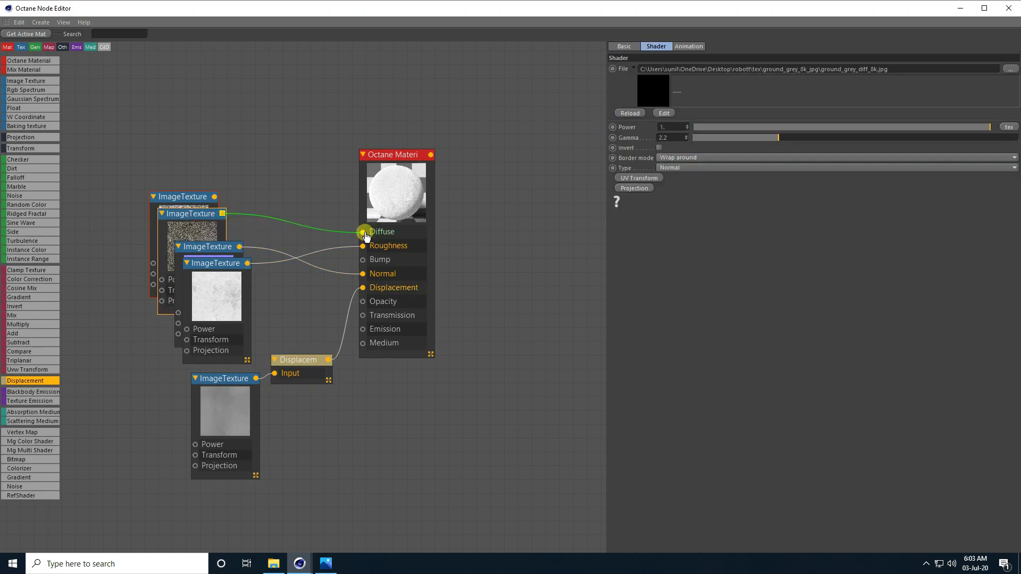
pyautogui.moveTo(312, 263); pyautogui.dragTo(249, 140)
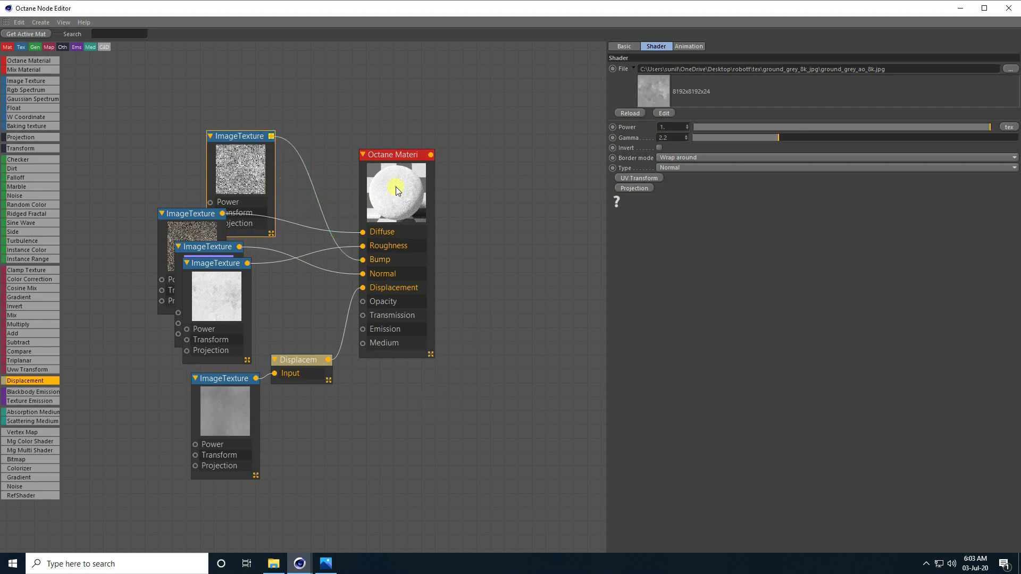
pyautogui.click(1011, 8)
pyautogui.click(497, 76)
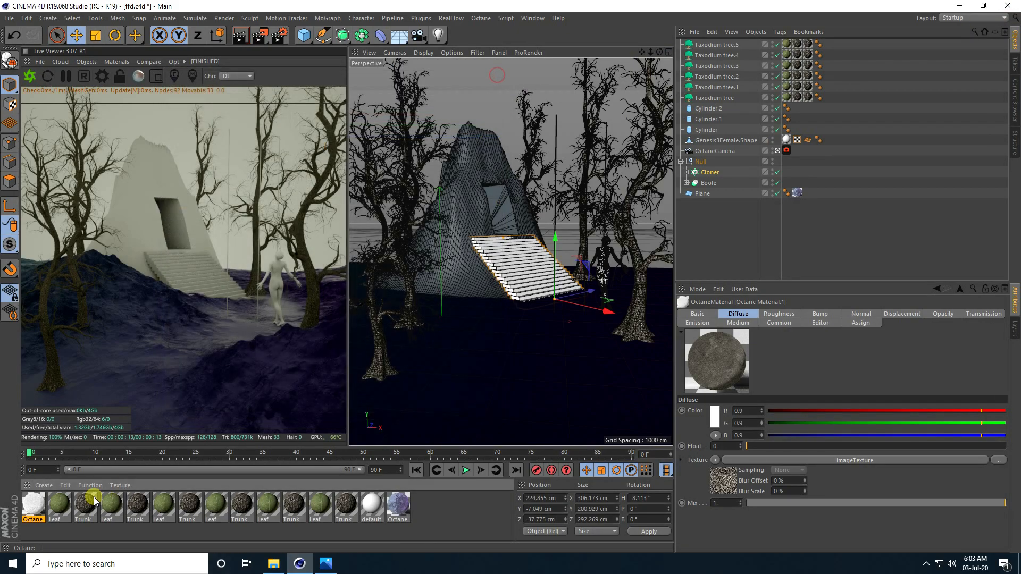
pyautogui.doubleClick(32, 505)
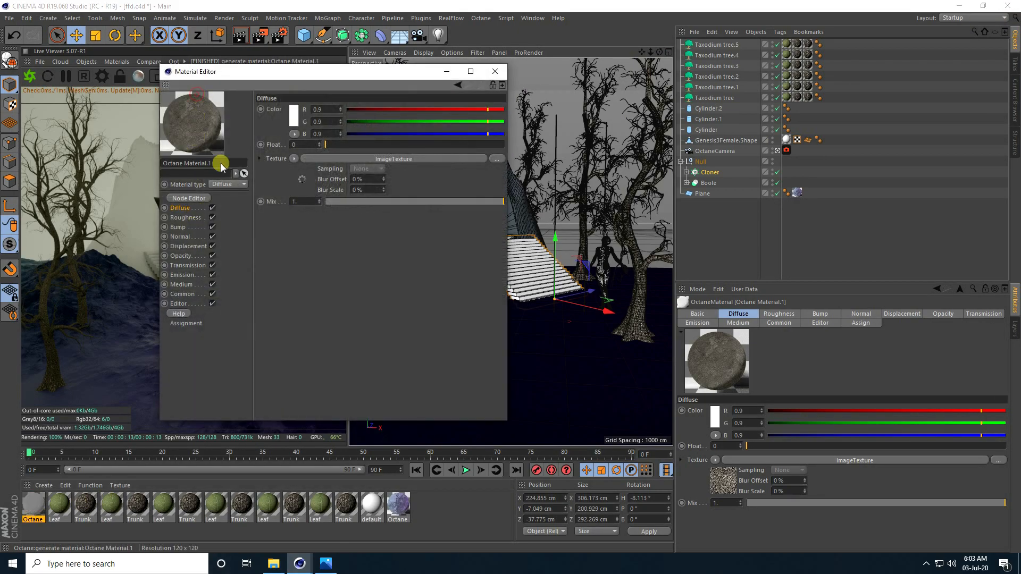
pyautogui.click(495, 71)
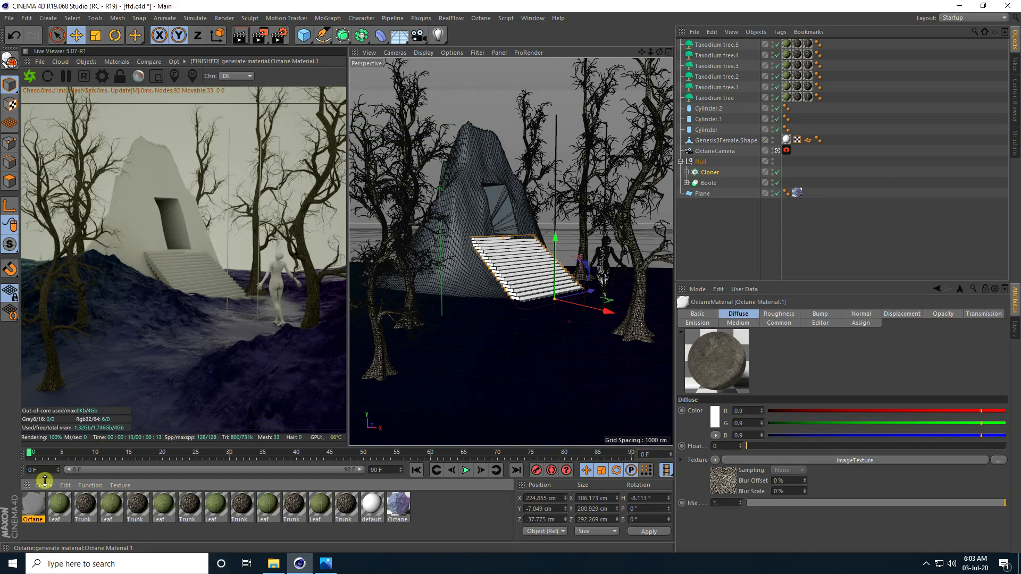
# Apply the ground material to the Landscape inside the Boole and set its texture Length U and V to 20%.
pyautogui.click(687, 183)
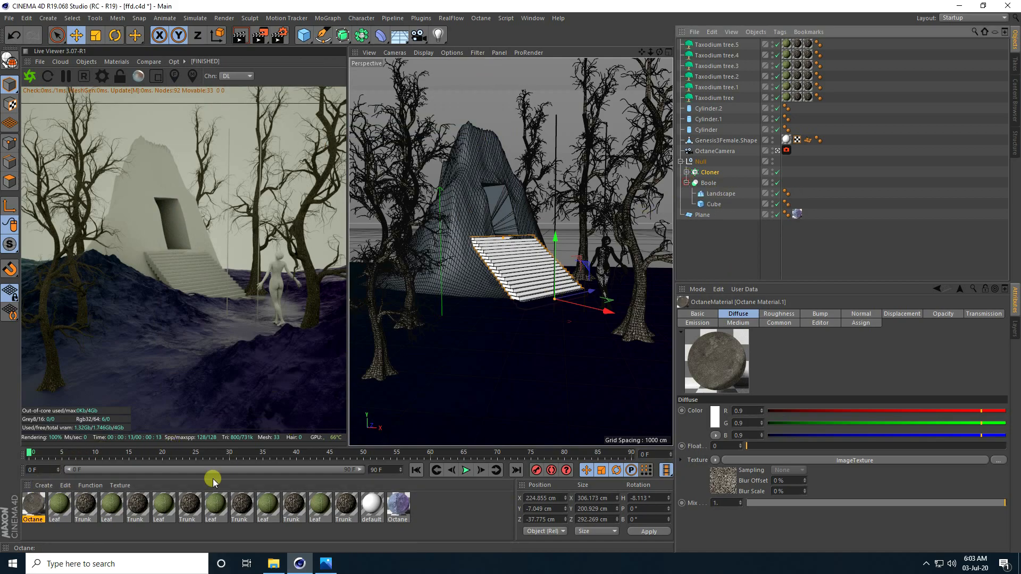
pyautogui.moveTo(41, 512); pyautogui.dragTo(103, 470)
pyautogui.moveTo(705, 196); pyautogui.dragTo(717, 193)
pyautogui.click(798, 194)
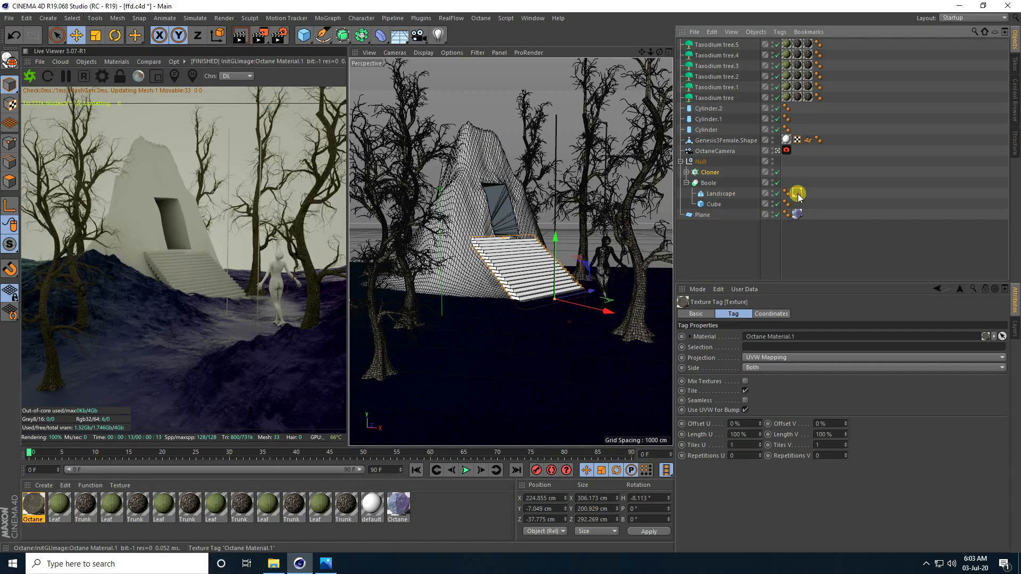
pyautogui.click(751, 435)
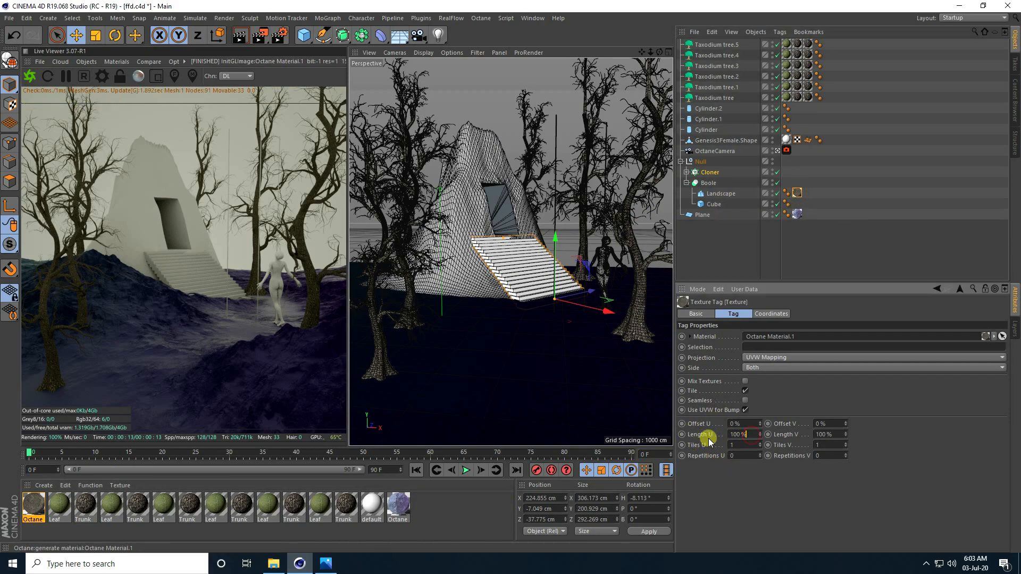
pyautogui.click(796, 195)
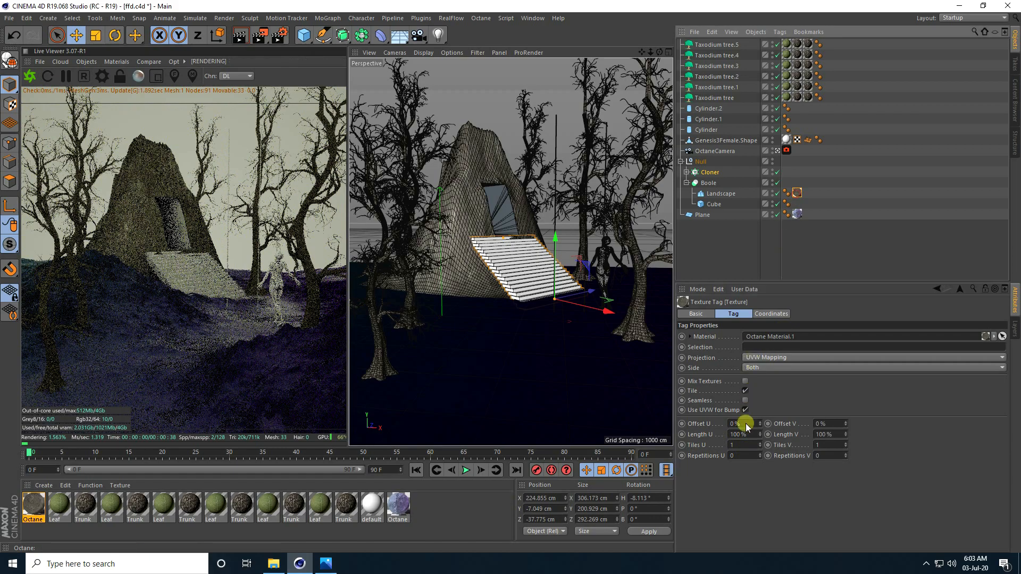
pyautogui.moveTo(749, 434); pyautogui.dragTo(715, 434)
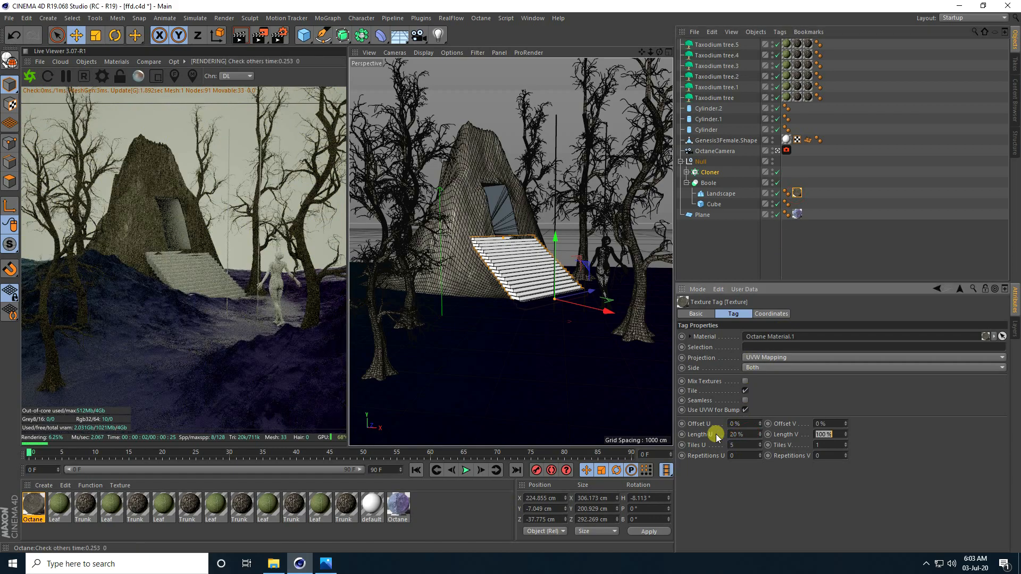
pyautogui.write('20')
pyautogui.press('Return')
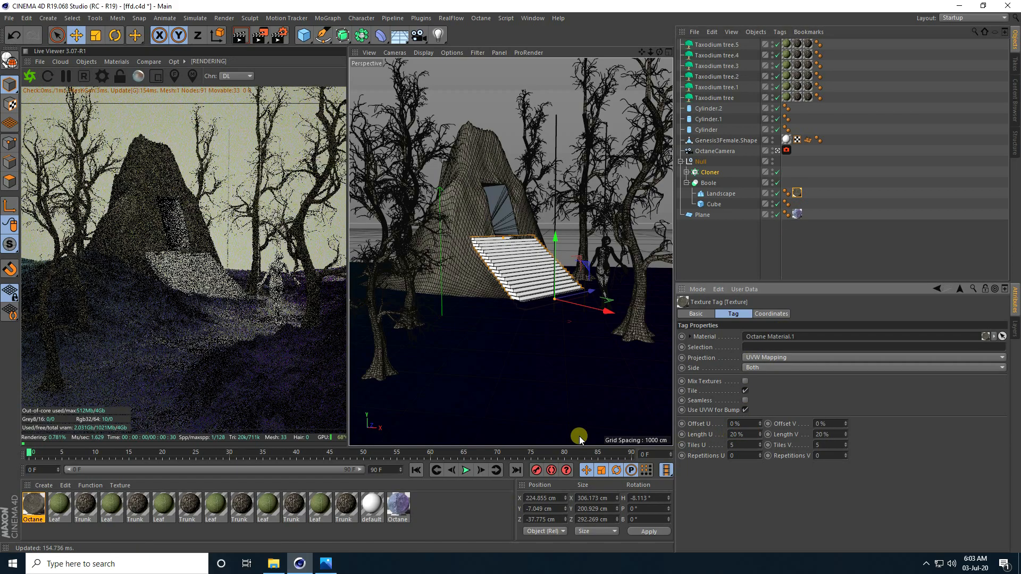
# Apply the ground material to the staircase Cloner and set its projection to Cubic.
pyautogui.moveTo(41, 516); pyautogui.dragTo(708, 230)
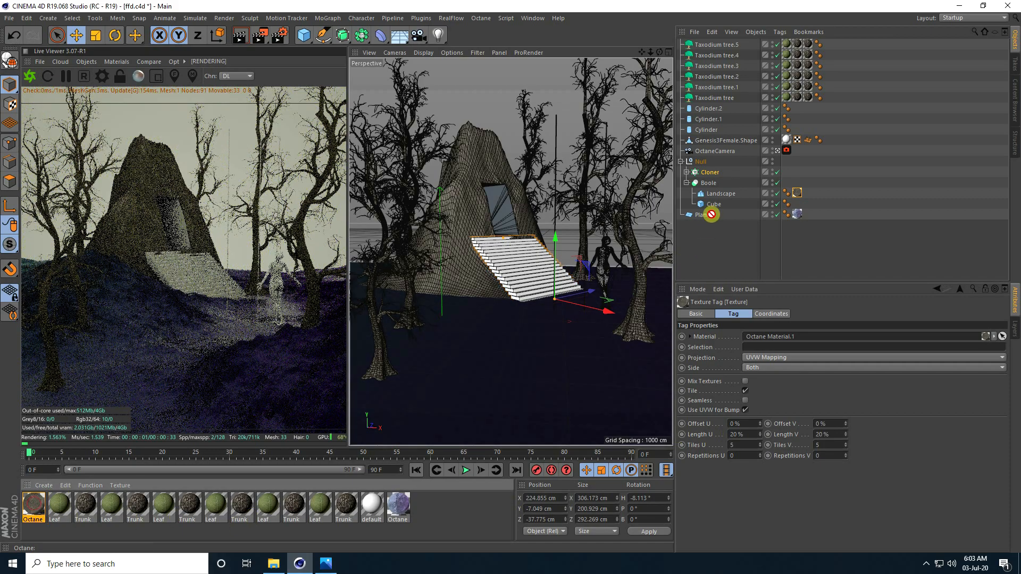
pyautogui.moveTo(711, 174); pyautogui.dragTo(711, 173)
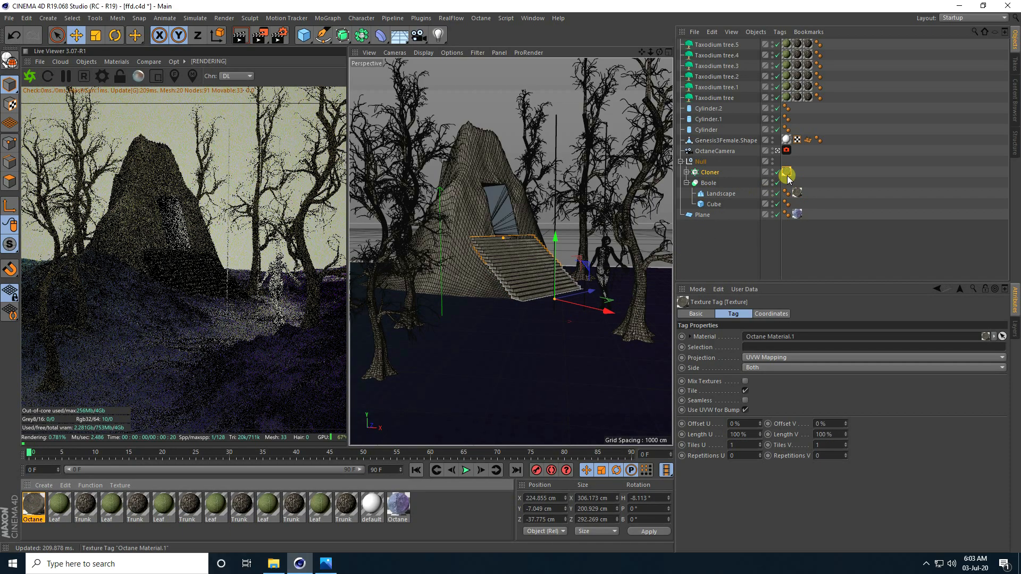
pyautogui.click(763, 357)
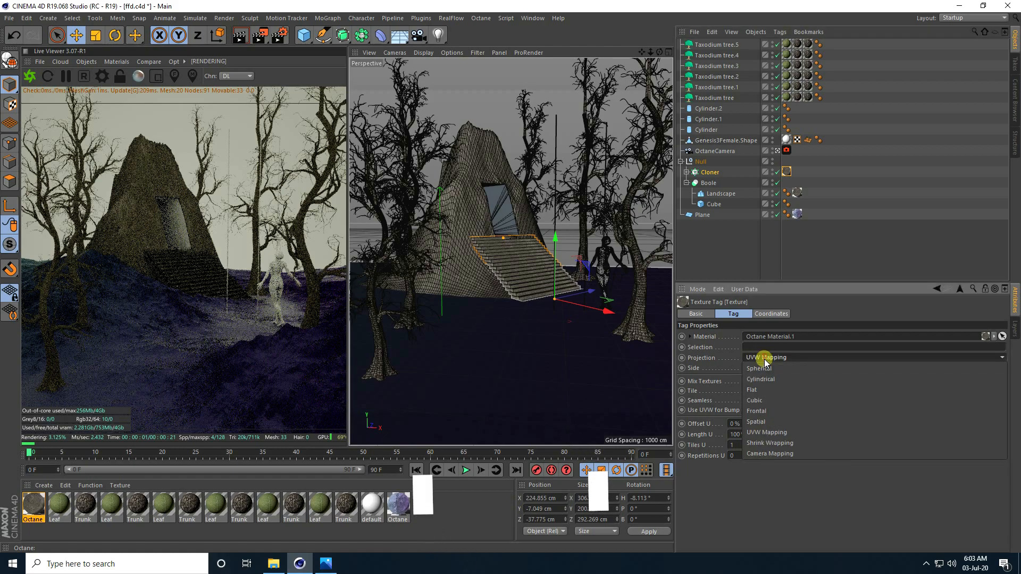
pyautogui.click(764, 399)
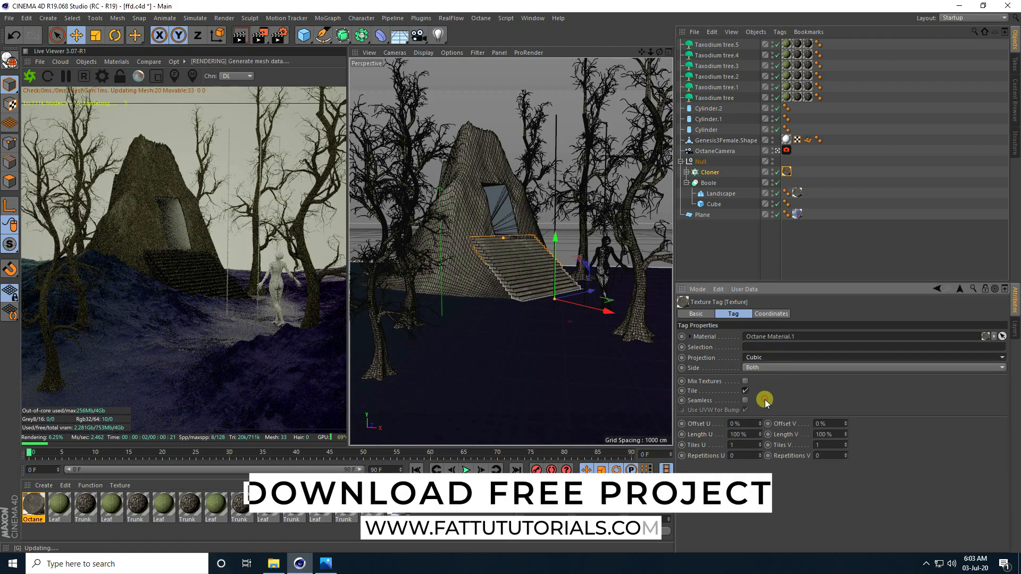
# Inspect the textured stairs and mountain up close outside the Octane camera, and return to the camera view.
pyautogui.click(777, 151)
pyautogui.keyDown('alt'); pyautogui.moveTo(493, 133); pyautogui.dragTo(512, 133, button='right'); pyautogui.keyUp('alt')
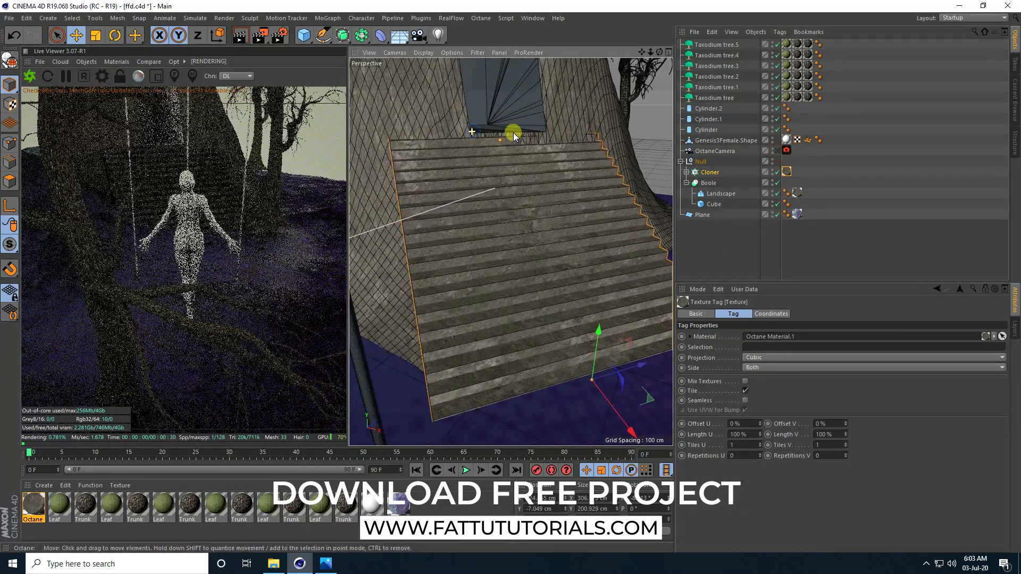
pyautogui.keyDown('alt'); pyautogui.moveTo(435, 231); pyautogui.dragTo(455, 221, button='right'); pyautogui.keyUp('alt')
pyautogui.keyDown('alt'); pyautogui.moveTo(435, 243); pyautogui.dragTo(614, 227); pyautogui.keyUp('alt')
pyautogui.keyDown('alt'); pyautogui.moveTo(529, 224); pyautogui.dragTo(501, 311); pyautogui.keyUp('alt')
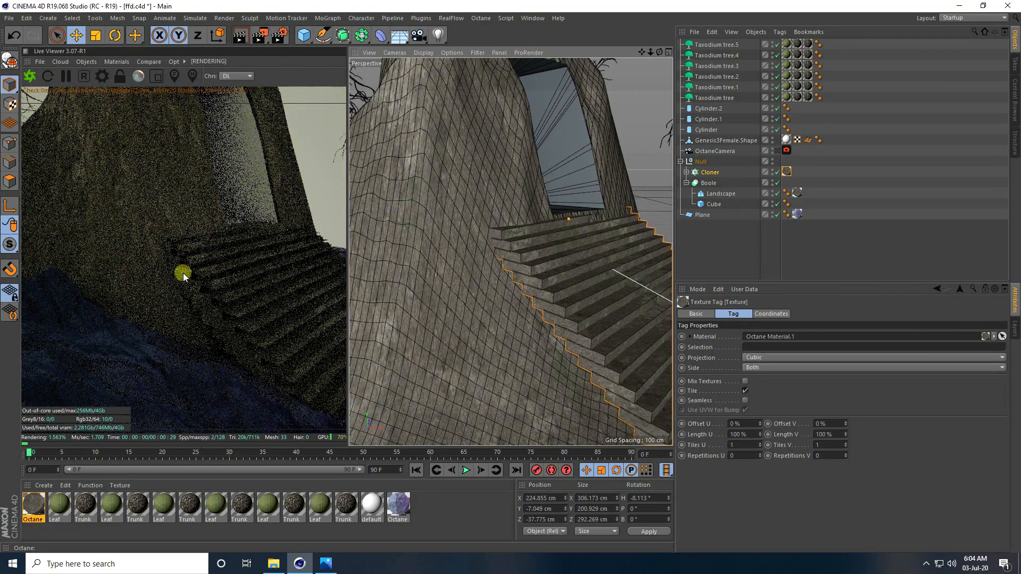
pyautogui.click(777, 151)
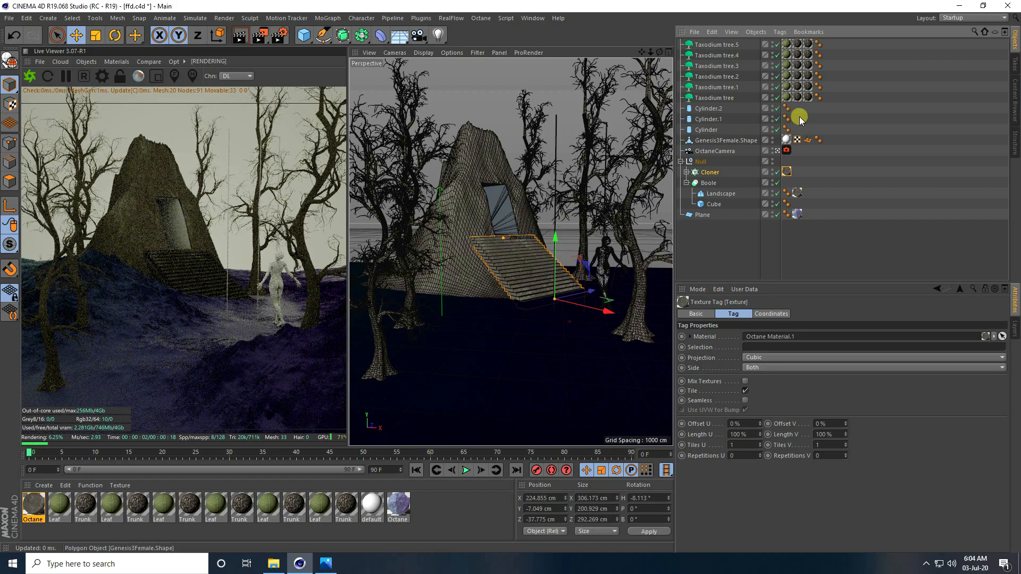
# Select all three light-pole cylinders and raise them together to about Y 212 cm.
pyautogui.click(706, 129)
pyautogui.keyDown('shift'); pyautogui.click(709, 108); pyautogui.keyUp('shift')
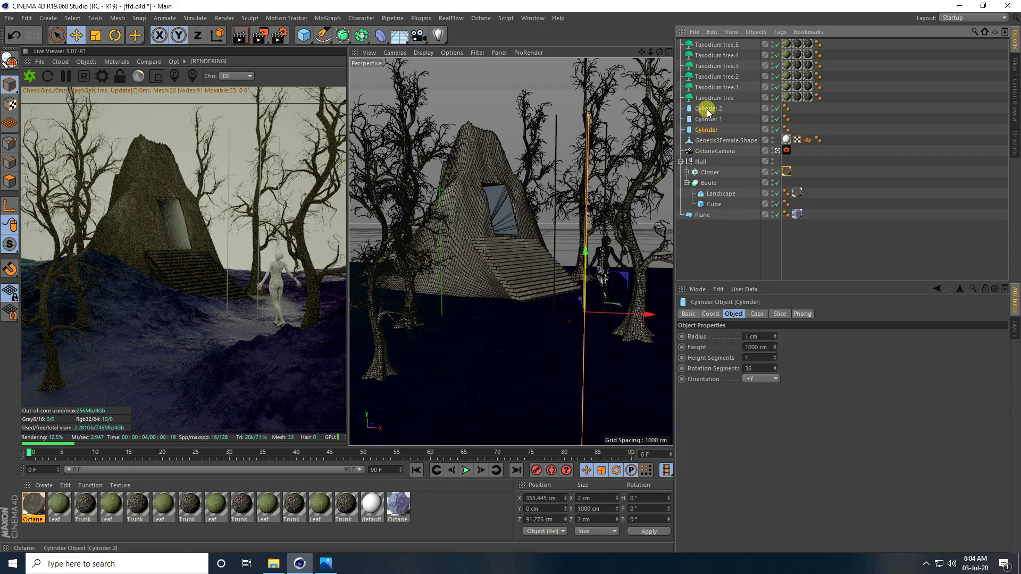
pyautogui.moveTo(583, 260); pyautogui.dragTo(582, 180)
# Create a new Octane material for the cylinders and open its Emission settings.
pyautogui.click(44, 486)
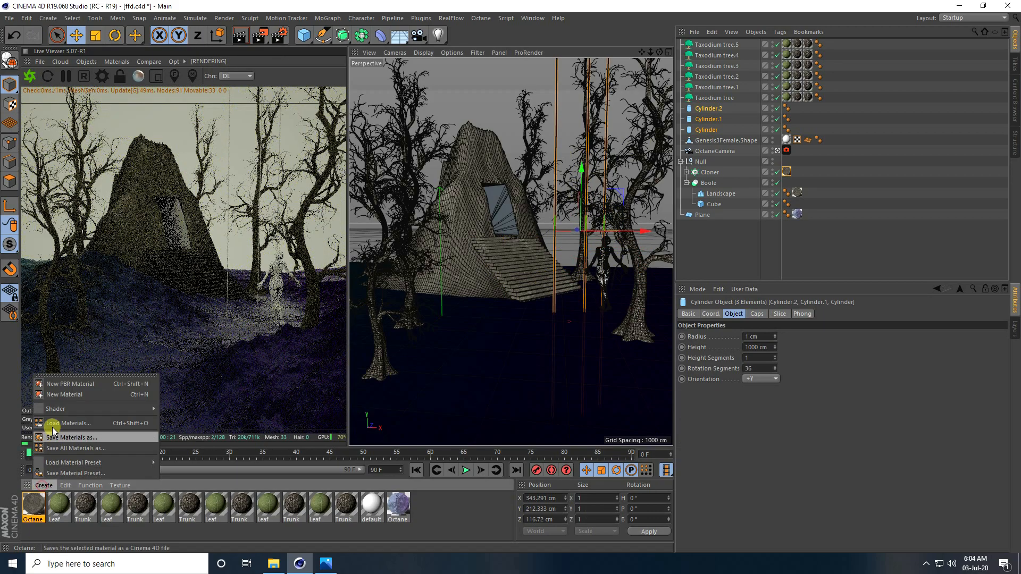
pyautogui.moveTo(72, 409)
pyautogui.moveTo(183, 389)
pyautogui.click(274, 388)
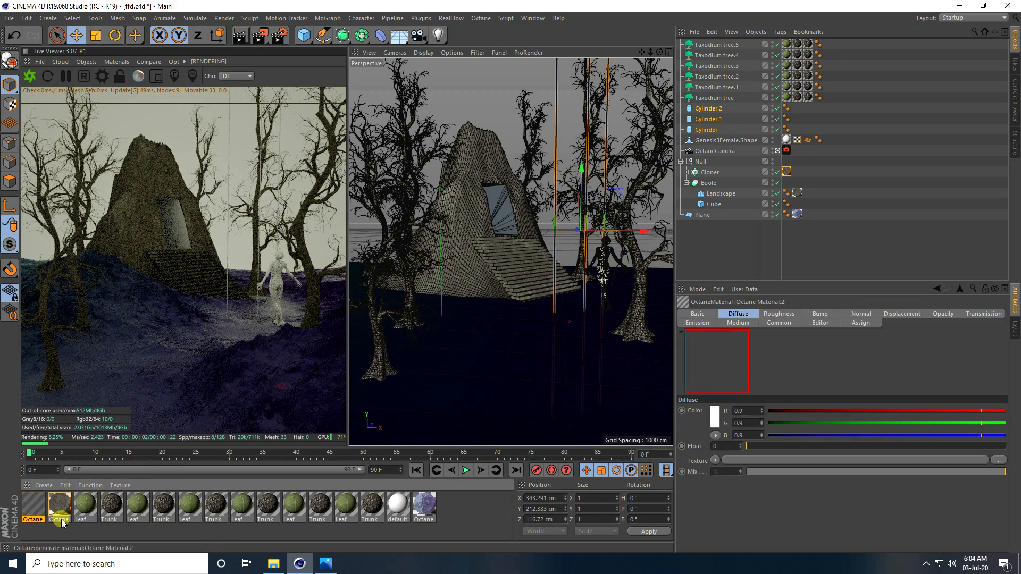
pyautogui.doubleClick(34, 506)
pyautogui.click(182, 275)
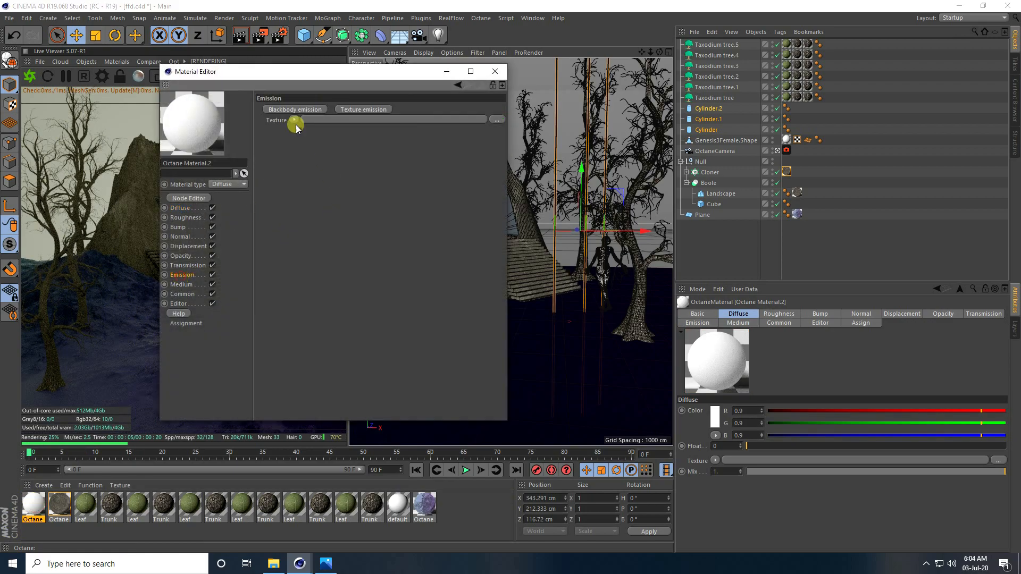
# Add a Blackbody emission to the new Octane material and load an RgbSpectrum shader into the emission's texture.
pyautogui.click(277, 109)
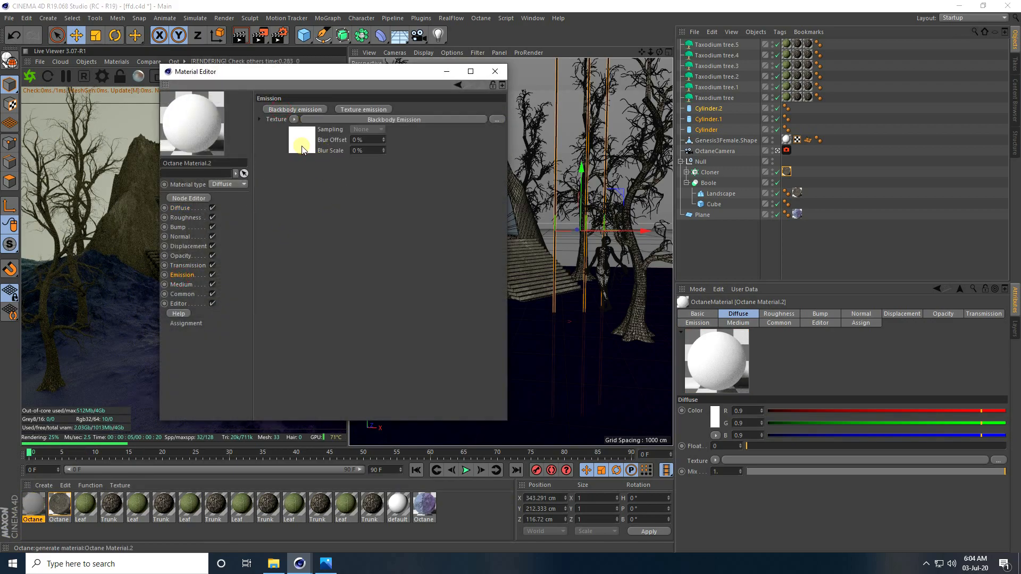
pyautogui.click(308, 148)
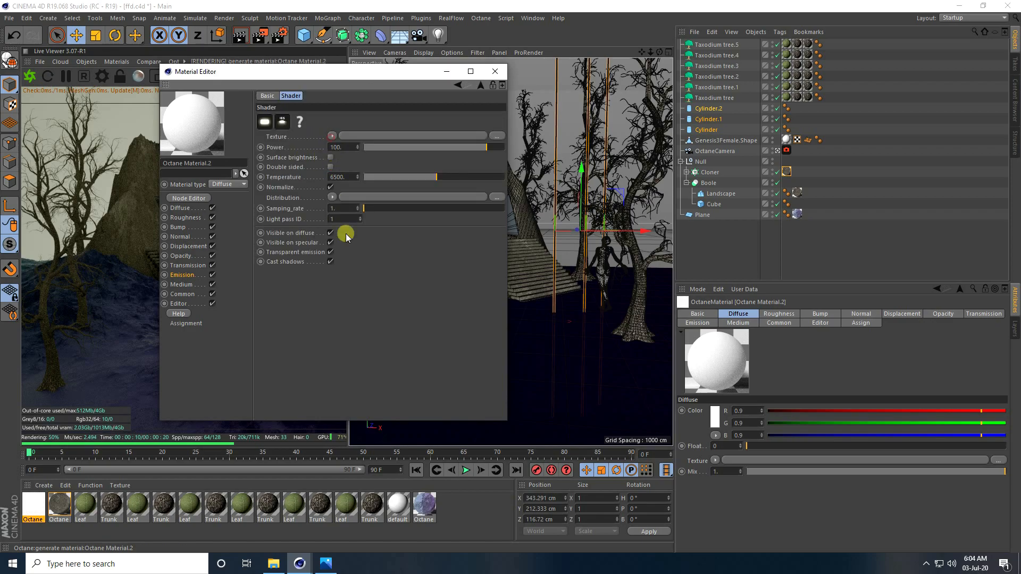
pyautogui.click(332, 136)
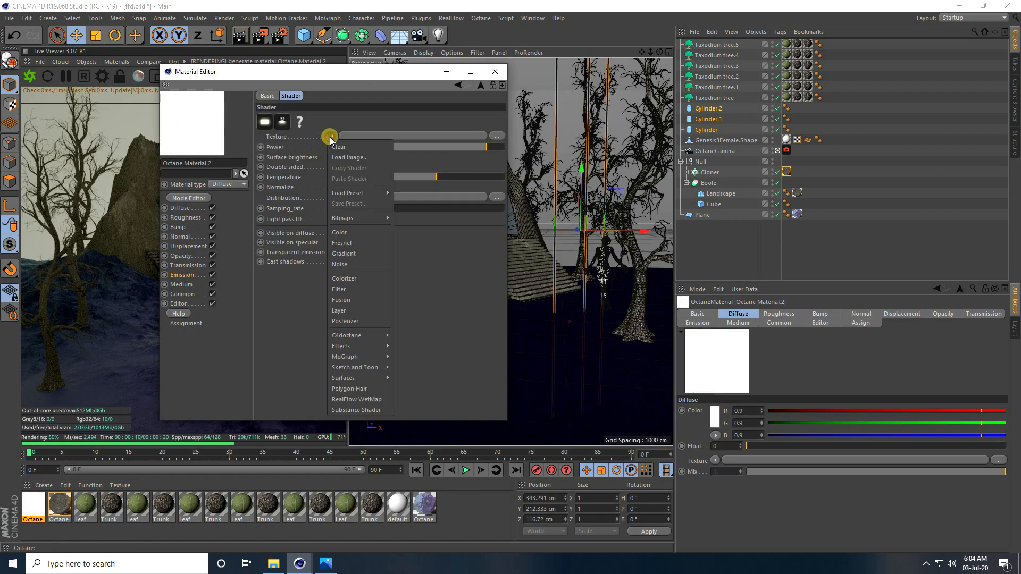
pyautogui.moveTo(348, 335)
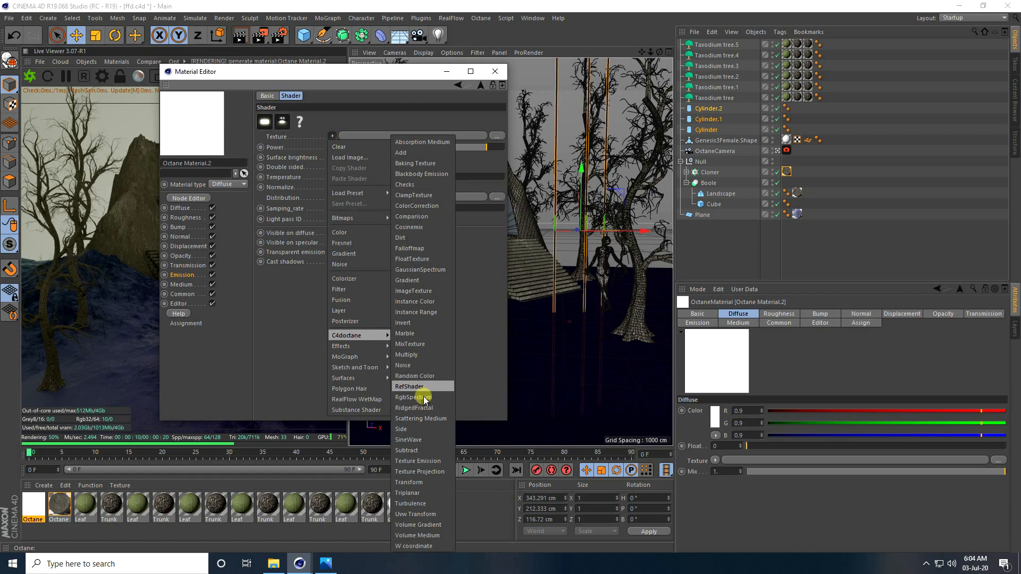
pyautogui.click(408, 396)
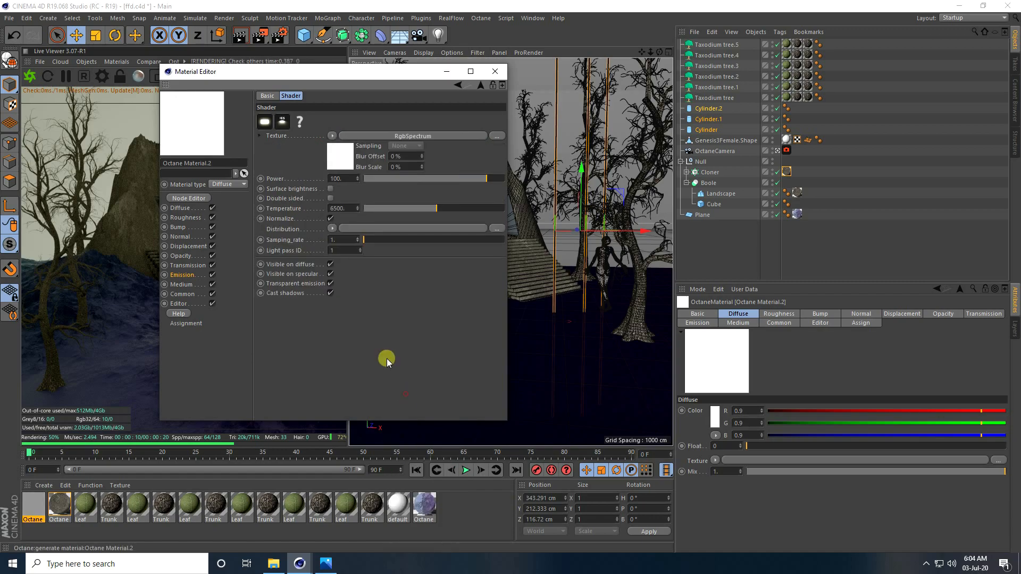
# Set the emission's RgbSpectrum color to a fully saturated orange with a hue of 25°.
pyautogui.click(335, 156)
pyautogui.click(288, 125)
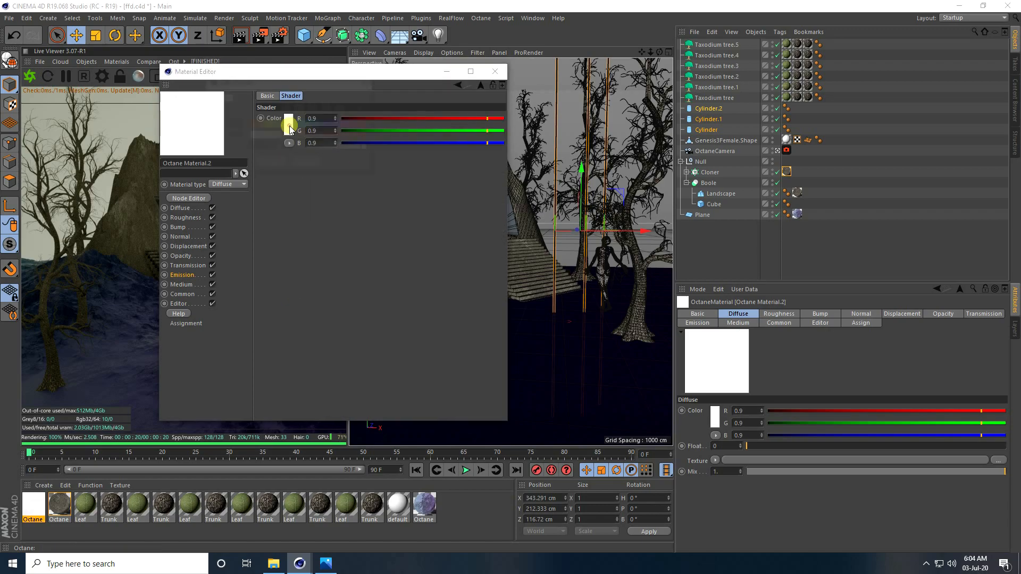
pyautogui.moveTo(254, 125); pyautogui.dragTo(371, 136)
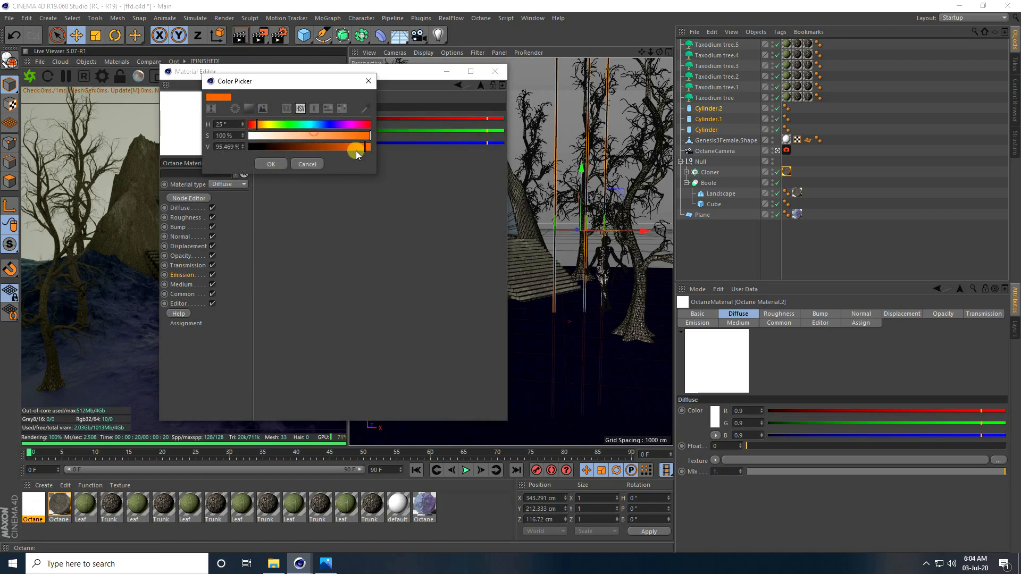
pyautogui.click(281, 165)
# Enable Surface brightness on the Blackbody emission and apply the orange light material to the object Cylinder.
pyautogui.click(458, 87)
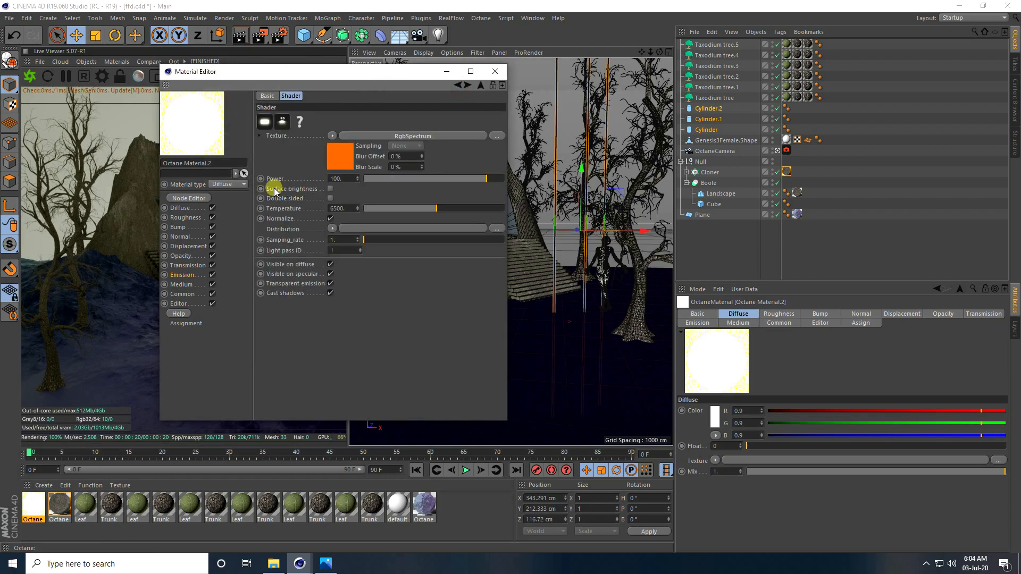
pyautogui.click(331, 189)
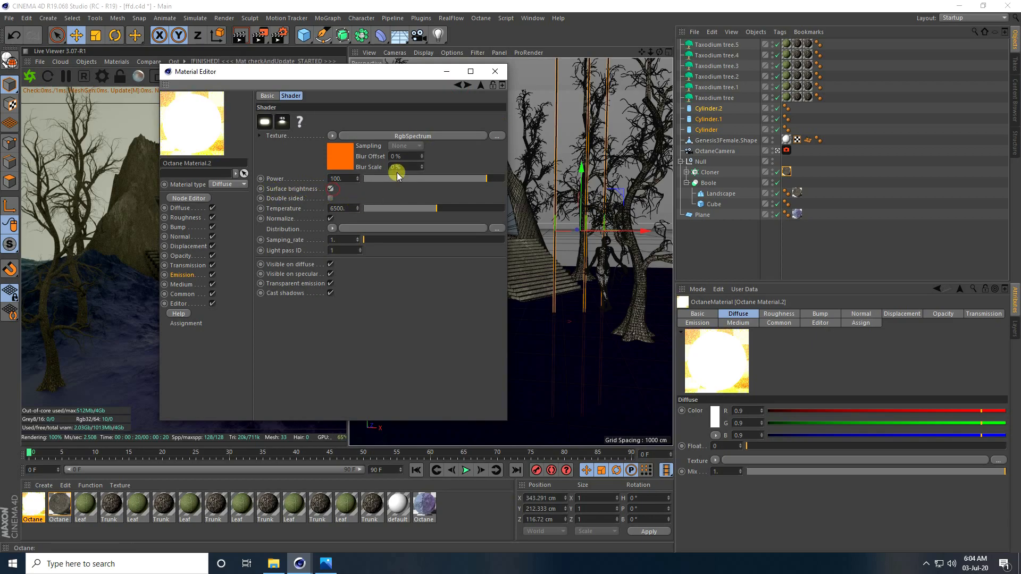
pyautogui.click(495, 71)
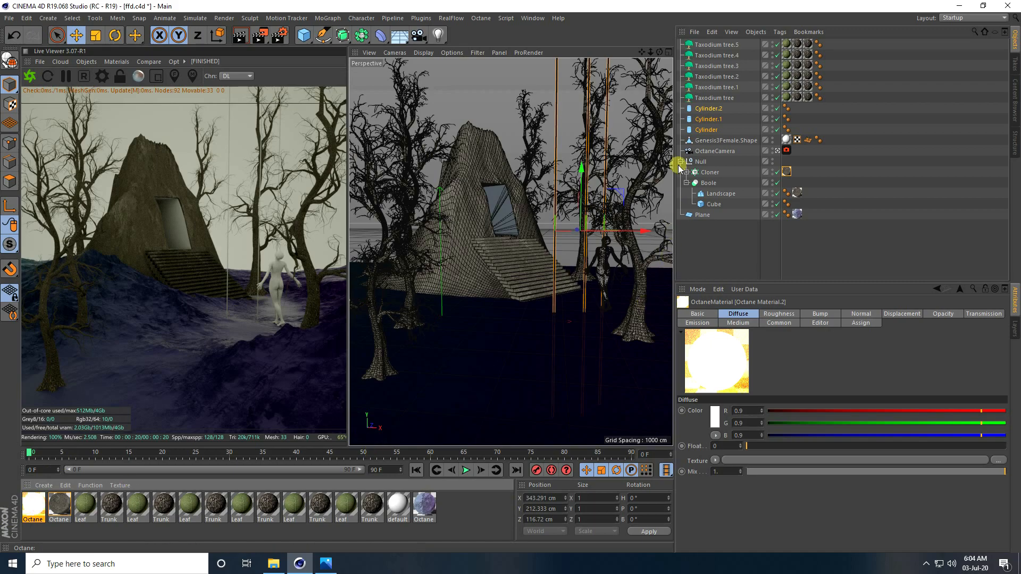
pyautogui.click(706, 130)
pyautogui.moveTo(33, 505); pyautogui.dragTo(710, 130)
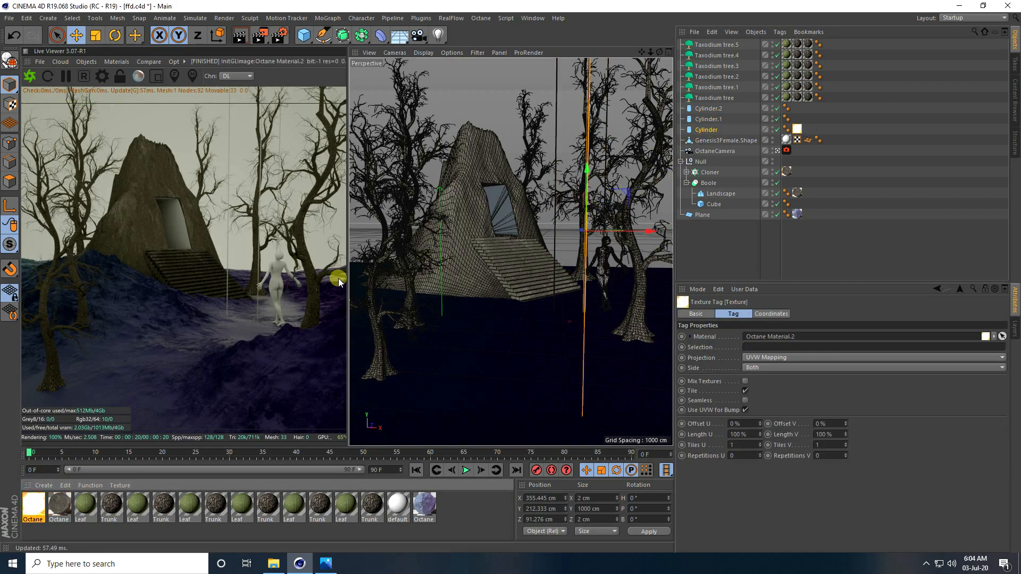
# Duplicate the orange light material, set the copy's RgbSpectrum to blue (R 0, G about 0.3, B 1), and apply it to Cylinder.1 and Cylinder.2.
pyautogui.click(36, 506)
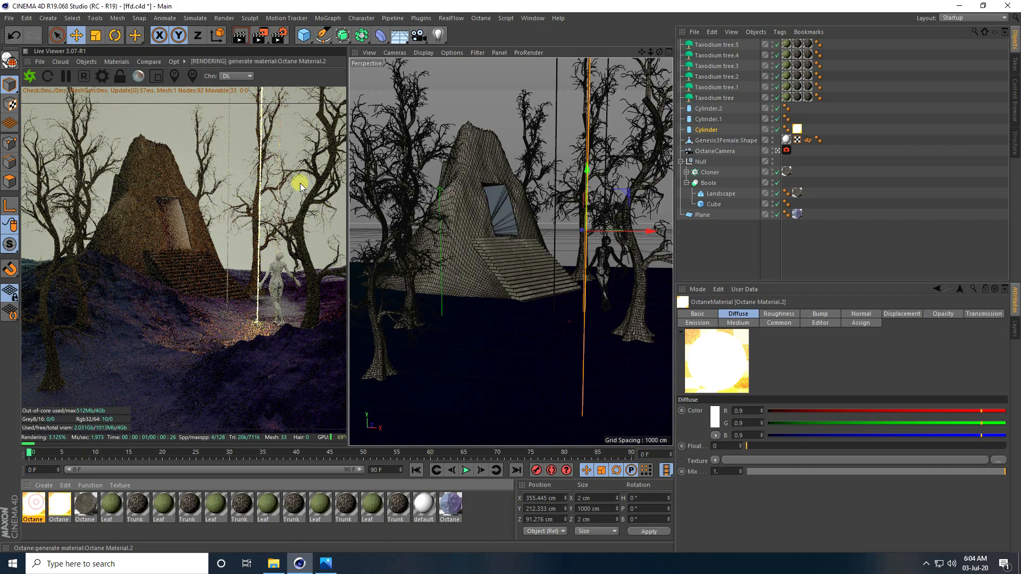
pyautogui.doubleClick(33, 504)
pyautogui.click(298, 142)
pyautogui.click(339, 155)
pyautogui.click(290, 125)
pyautogui.moveTo(313, 123); pyautogui.dragTo(318, 123)
pyautogui.click(273, 161)
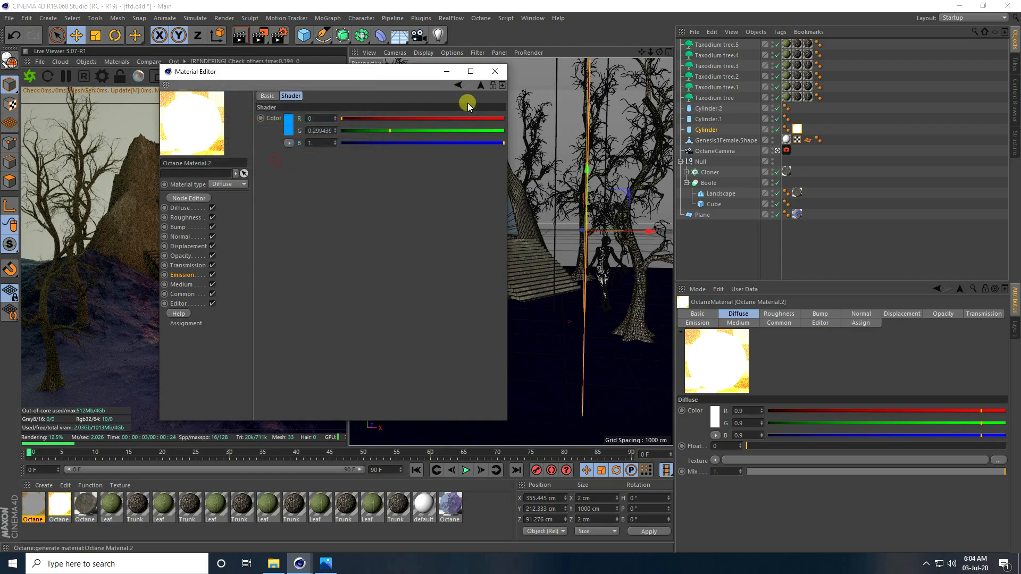
pyautogui.click(496, 71)
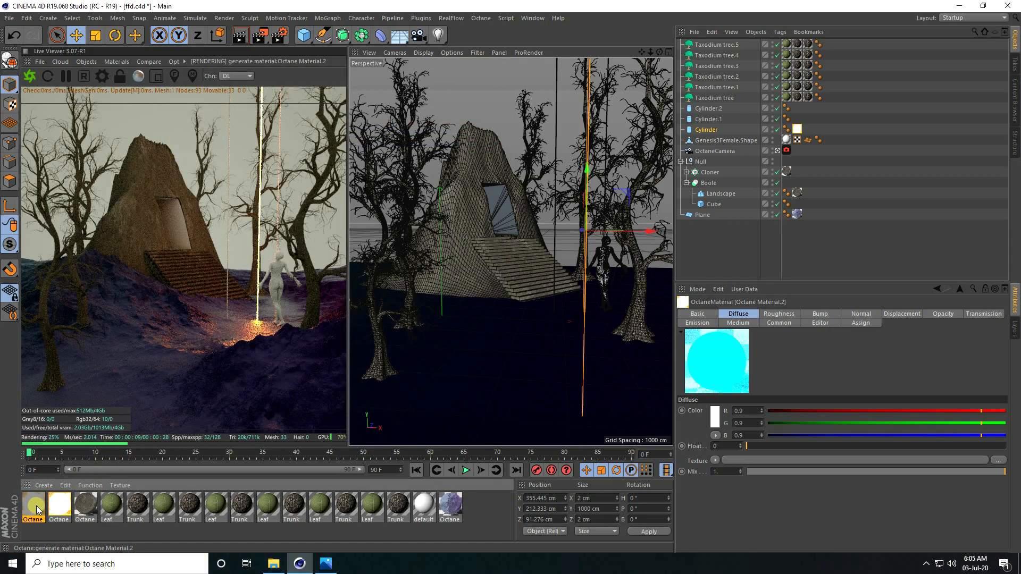
pyautogui.moveTo(38, 512); pyautogui.dragTo(712, 109)
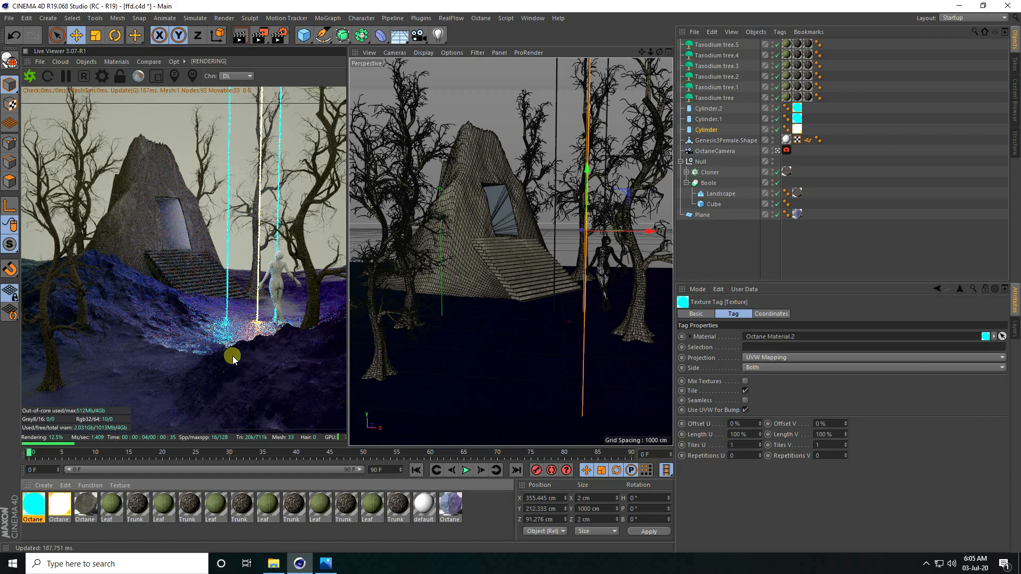
# Create another new Octane material for the human figure.
pyautogui.click(44, 486)
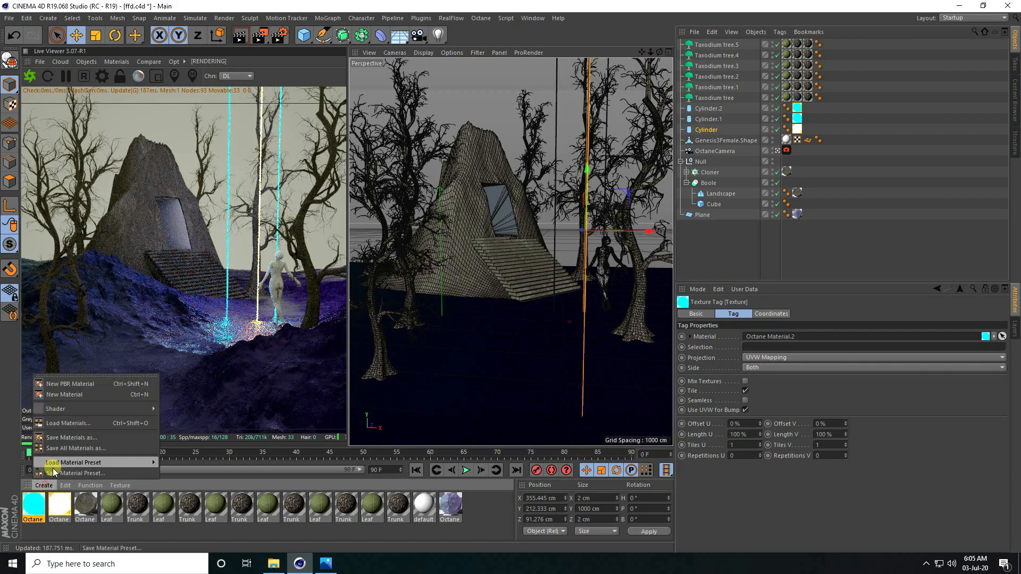
pyautogui.moveTo(68, 413)
pyautogui.moveTo(197, 388)
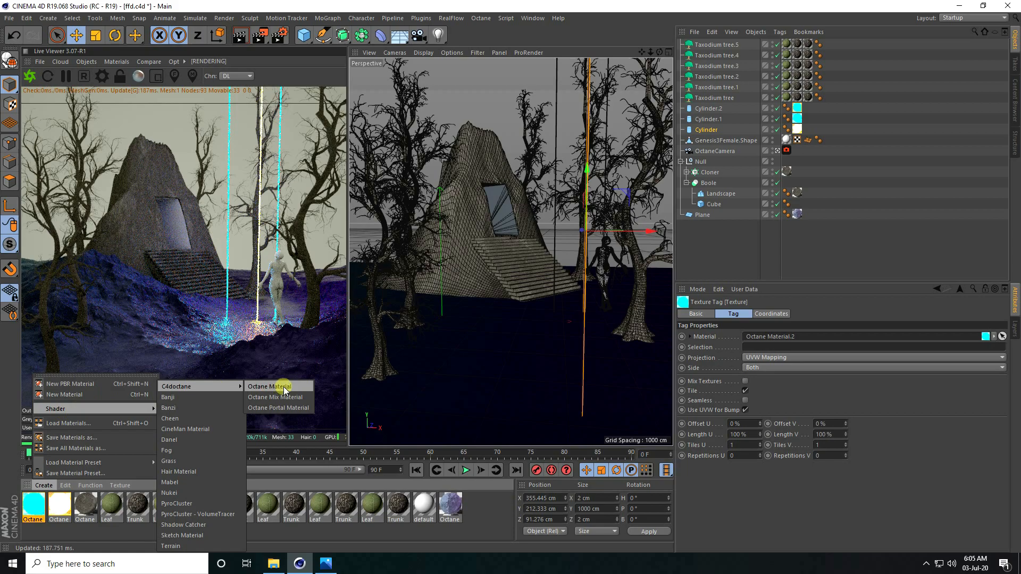
pyautogui.click(283, 387)
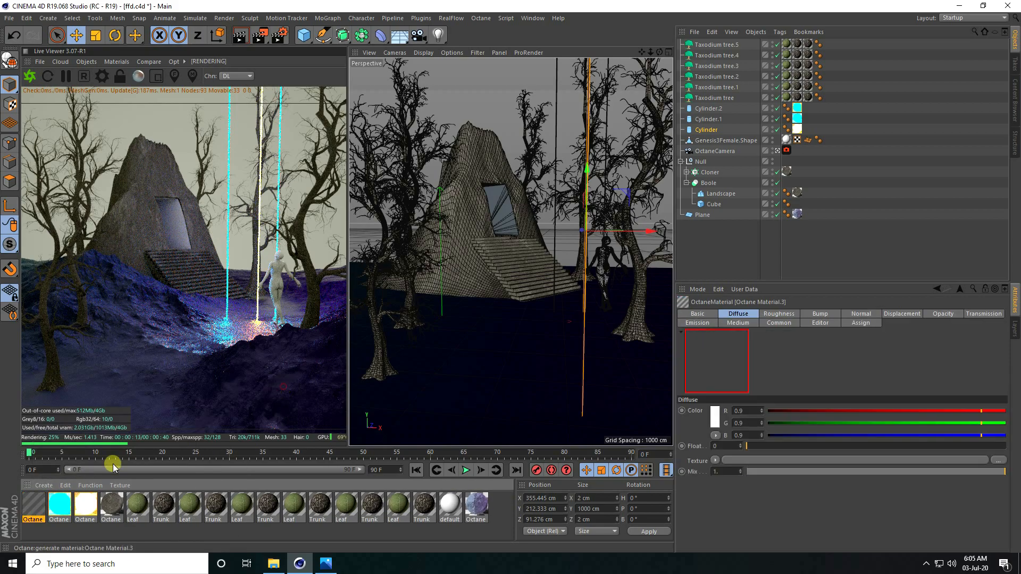
pyautogui.doubleClick(32, 505)
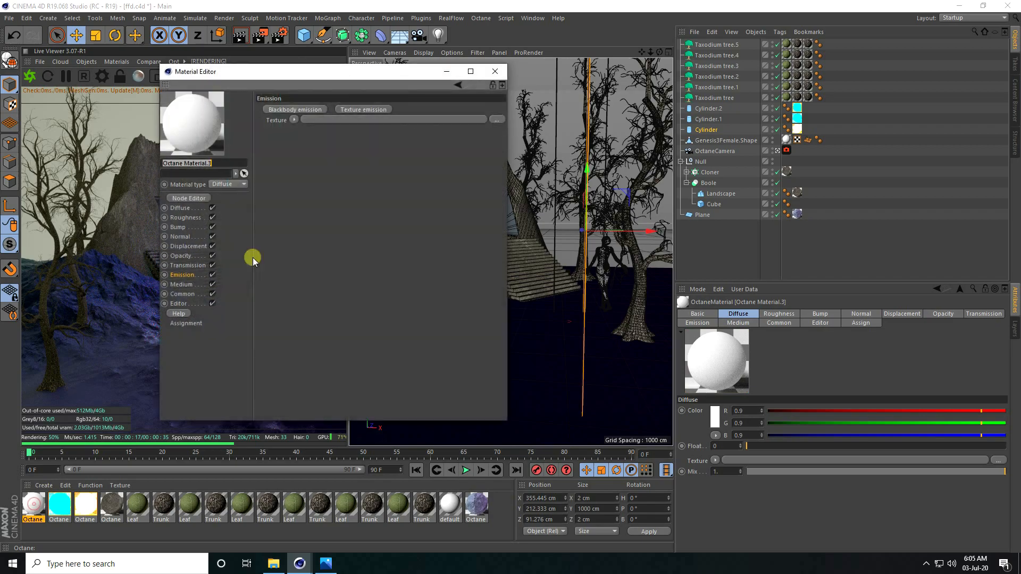
pyautogui.click(180, 208)
pyautogui.click(294, 118)
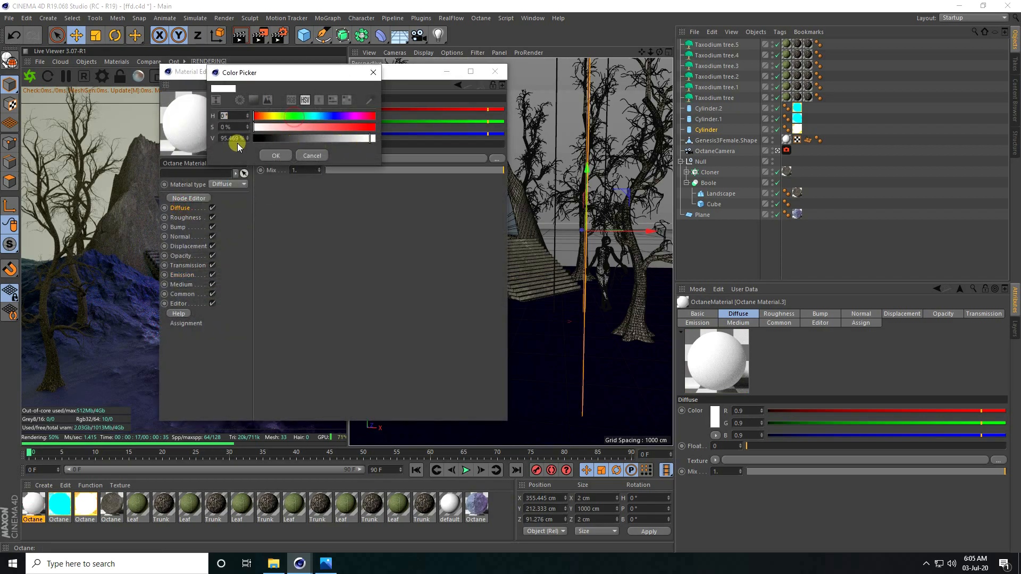
pyautogui.click(373, 74)
pyautogui.click(495, 72)
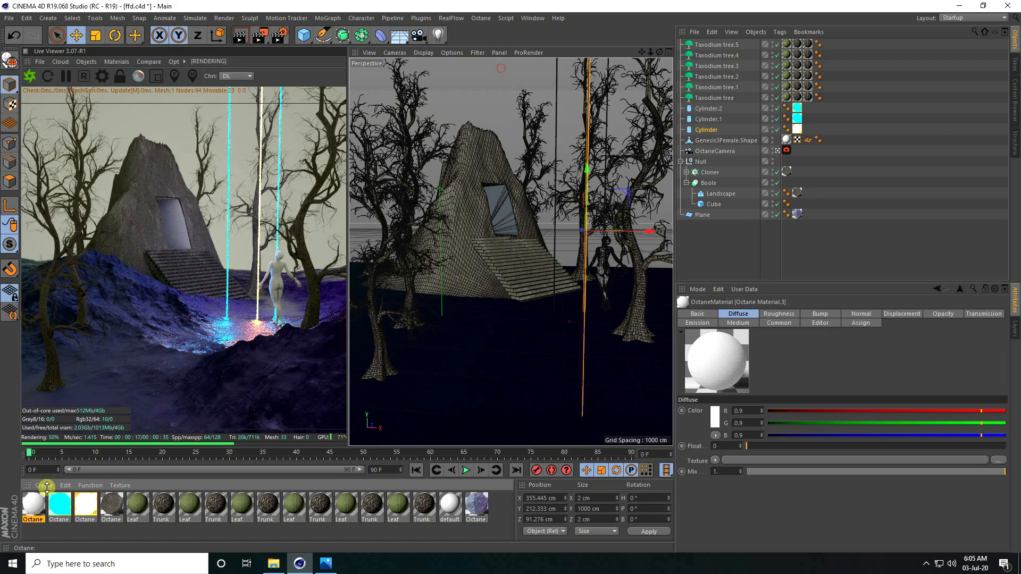
# Replace the material on the human figure Genesis3Female.Shape with the new white Octane material.
pyautogui.moveTo(37, 499); pyautogui.dragTo(787, 141)
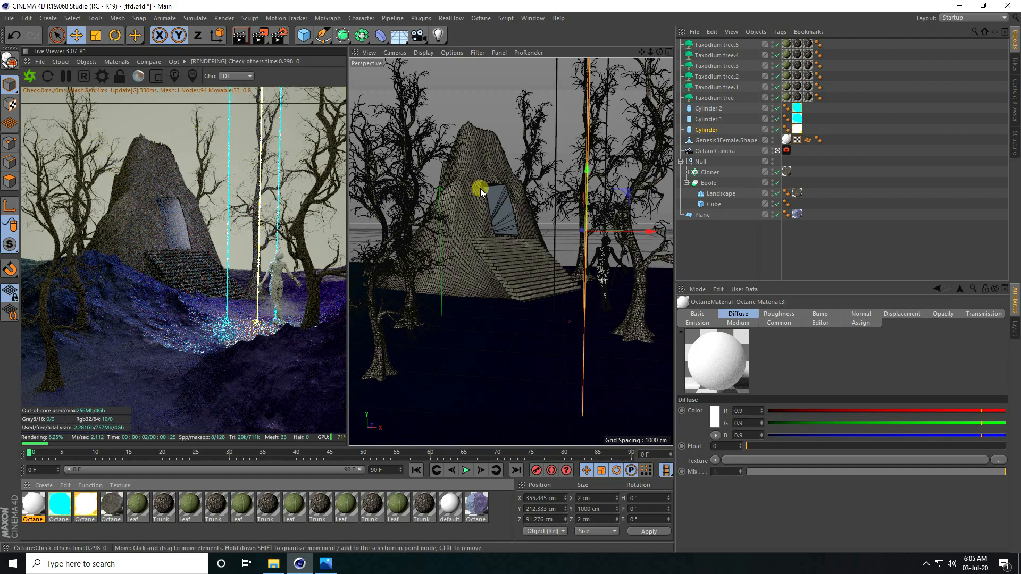
# Add an Octane HDRI environment and load nebula-3840x2160-space-stars-andromeda-5504.jpg as its image texture, without copying the file into the project.
pyautogui.click(85, 62)
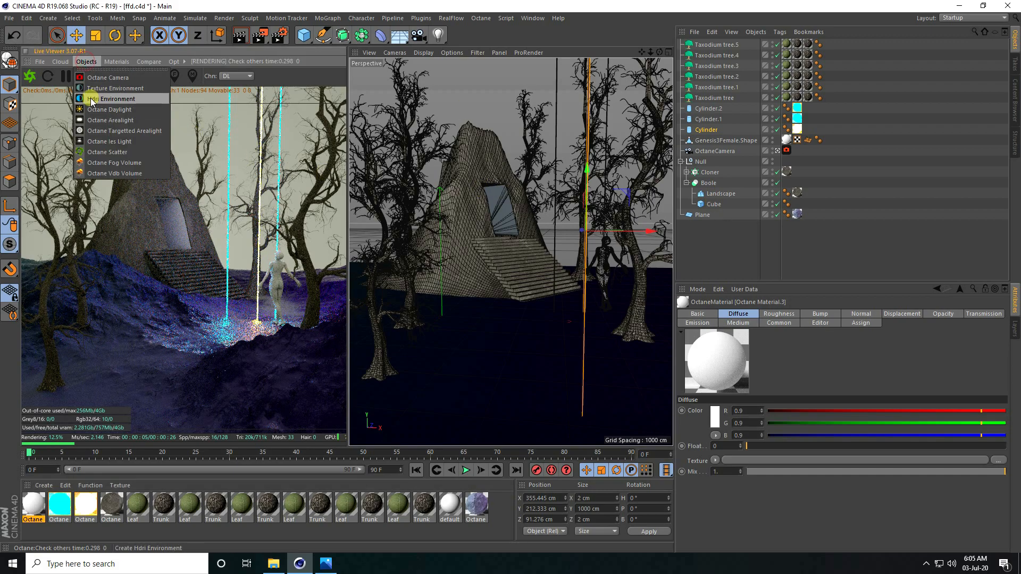
pyautogui.click(126, 103)
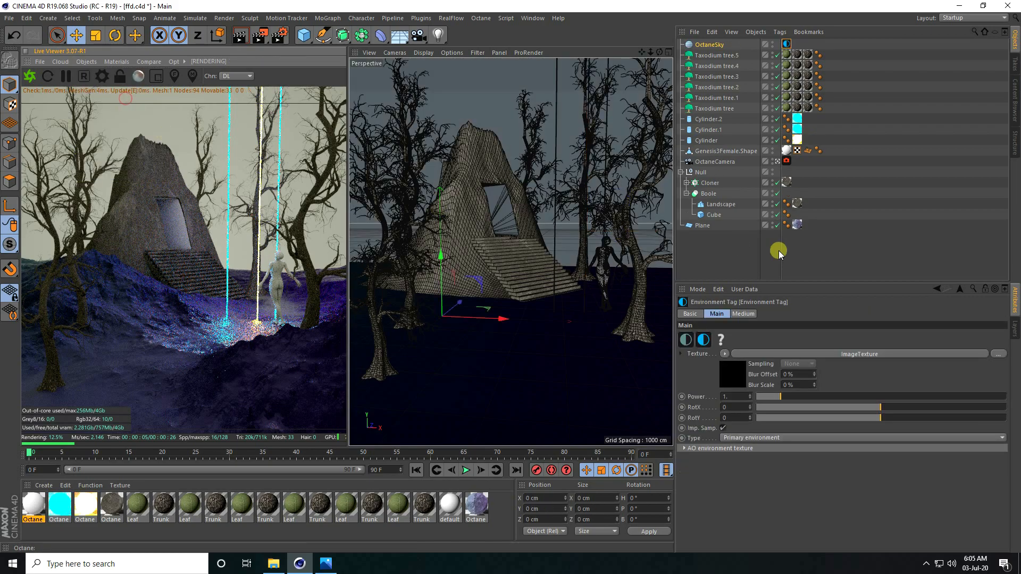
pyautogui.click(736, 375)
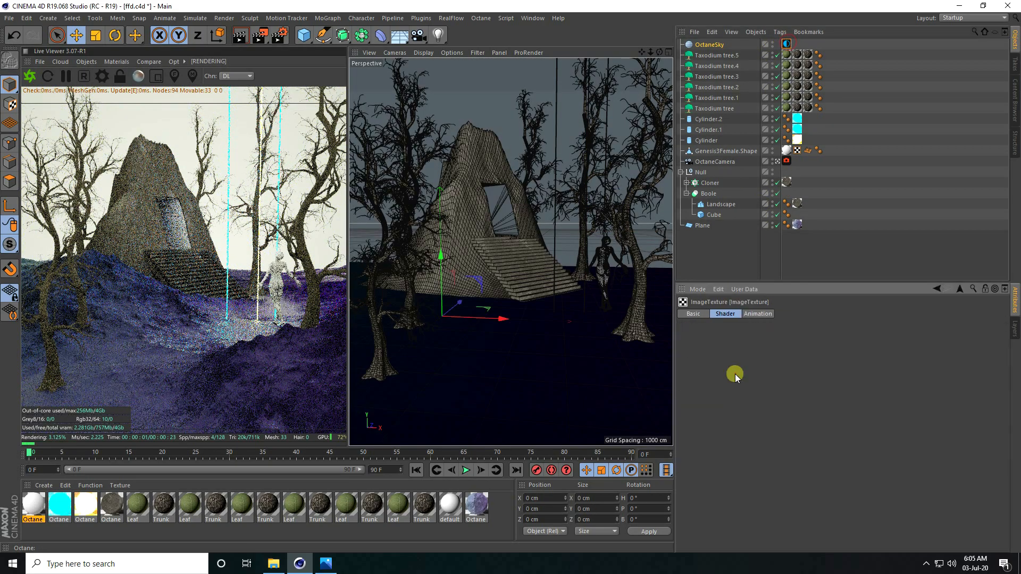
pyautogui.click(998, 336)
pyautogui.click(460, 128)
pyautogui.click(643, 466)
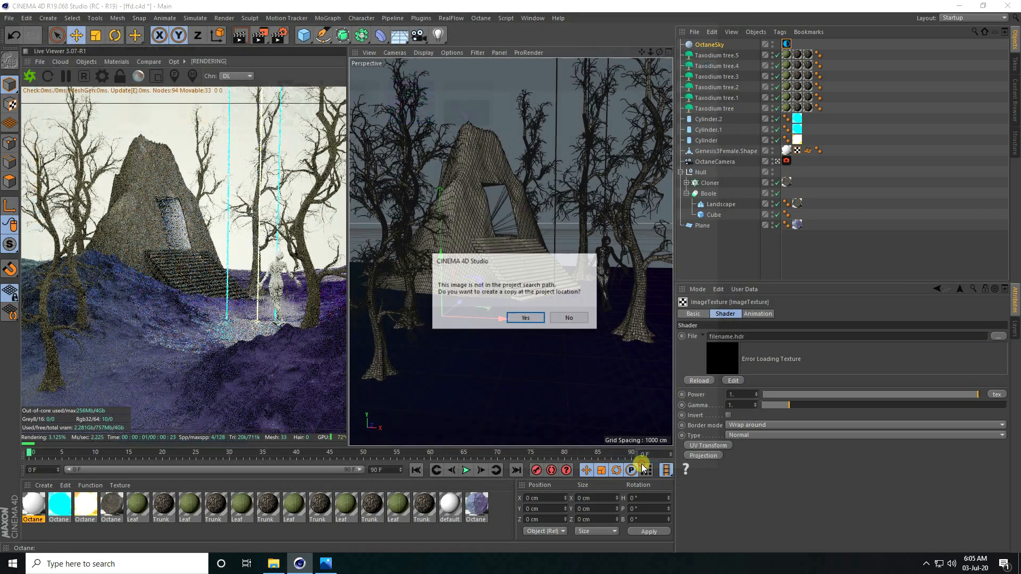
pyautogui.click(561, 320)
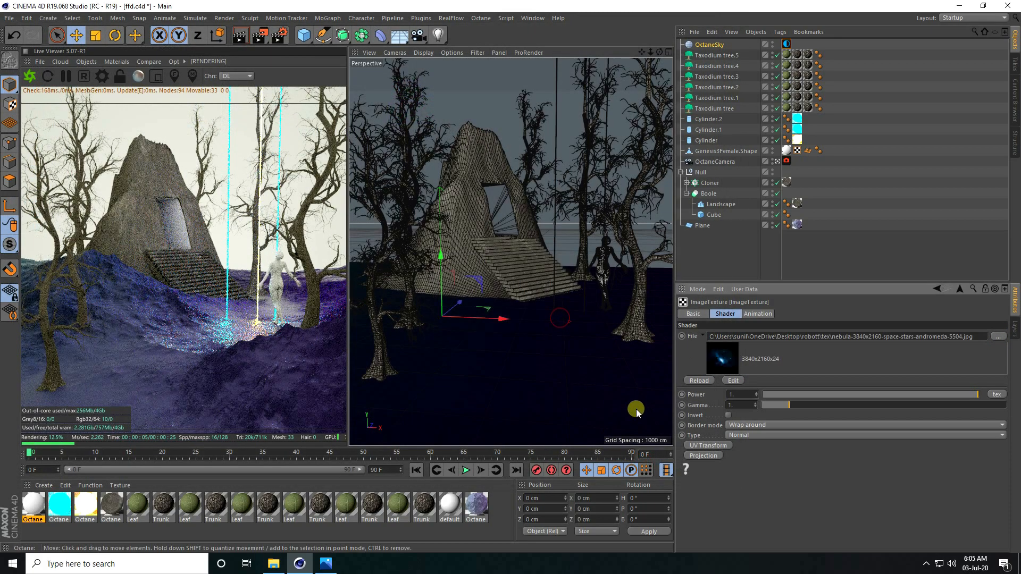
# Add a UV Transform to the nebula sky texture, scaling S.X and S.Y to about 0.19 and shifting T.Y to 0.05.
pyautogui.click(693, 446)
pyautogui.click(689, 446)
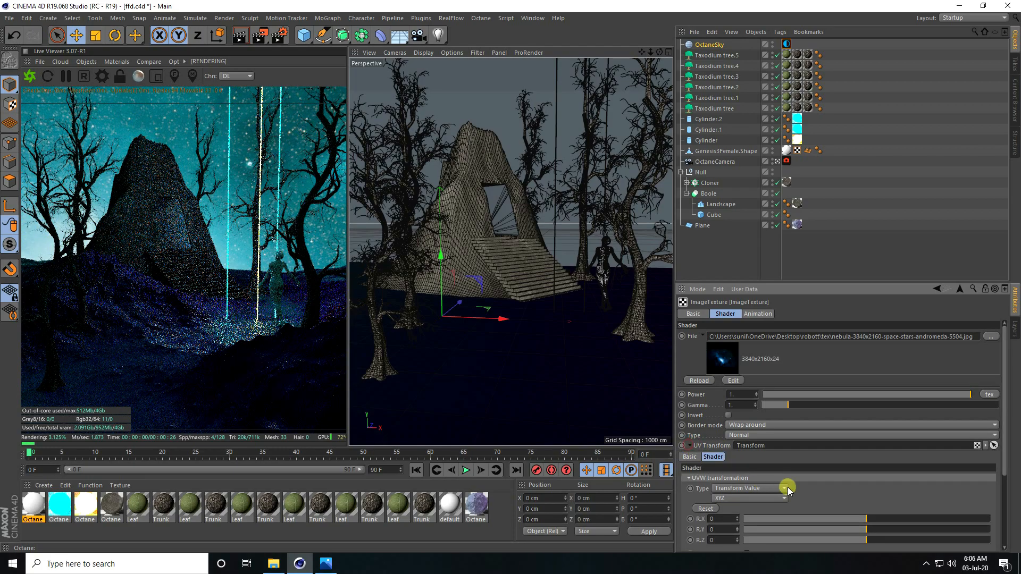
pyautogui.moveTo(808, 498); pyautogui.dragTo(824, 379)
pyautogui.moveTo(921, 458); pyautogui.dragTo(883, 458)
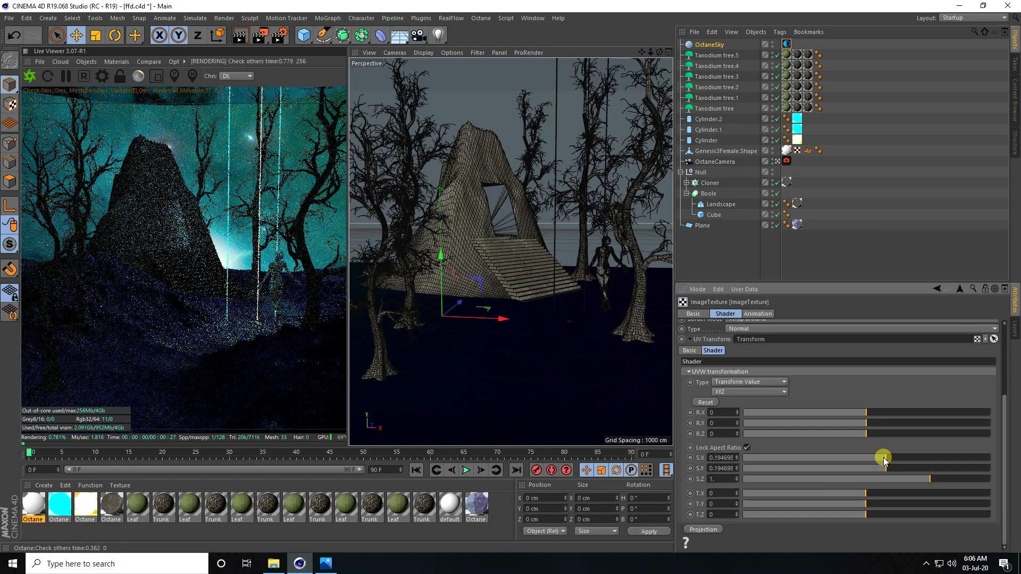
pyautogui.click(737, 503)
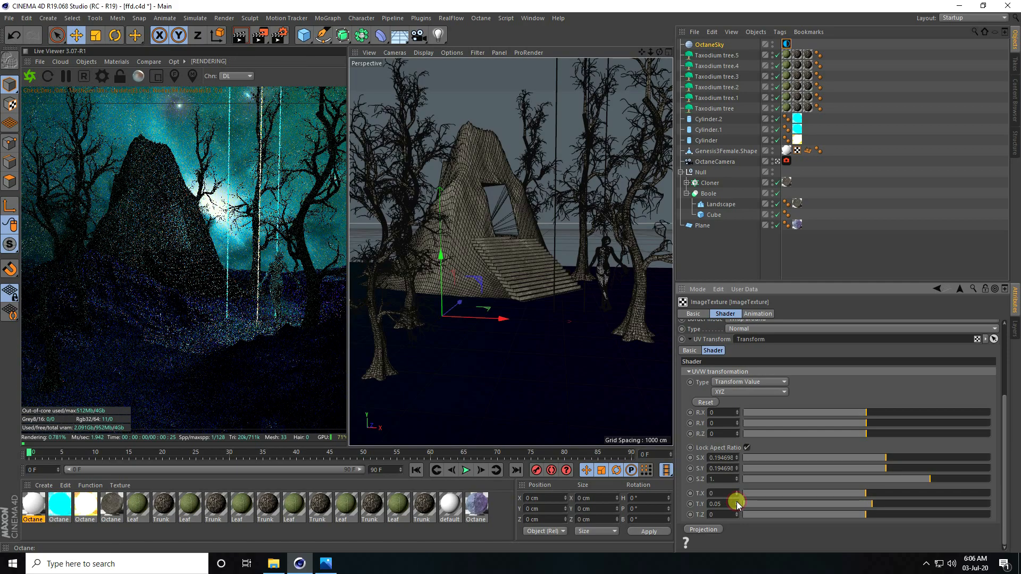
# Return to the sky's Environment Tag settings and set its Power to 0.5.
pyautogui.click(938, 289)
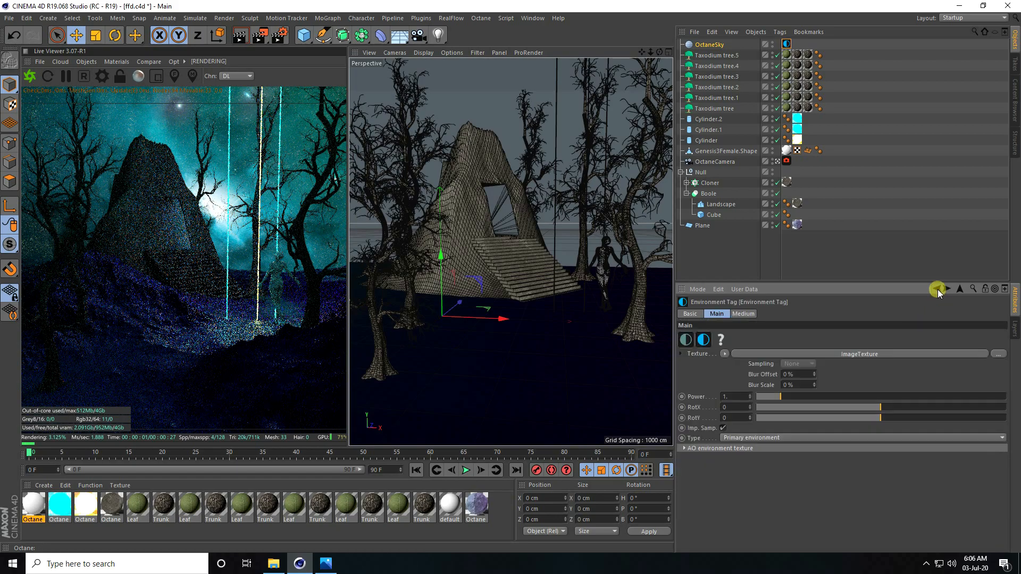
pyautogui.doubleClick(735, 396)
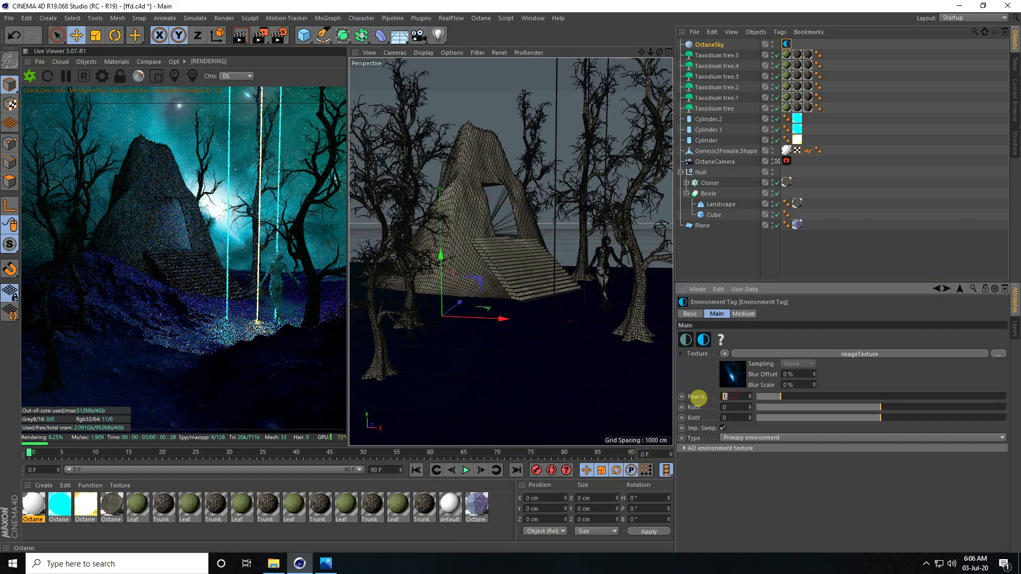
pyautogui.write('0.5')
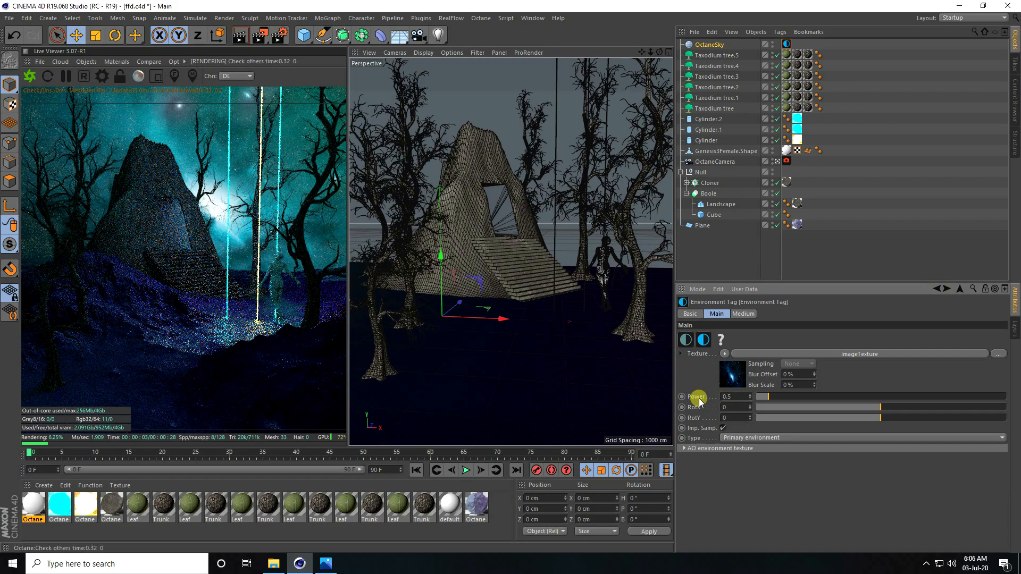
pyautogui.press('Return')
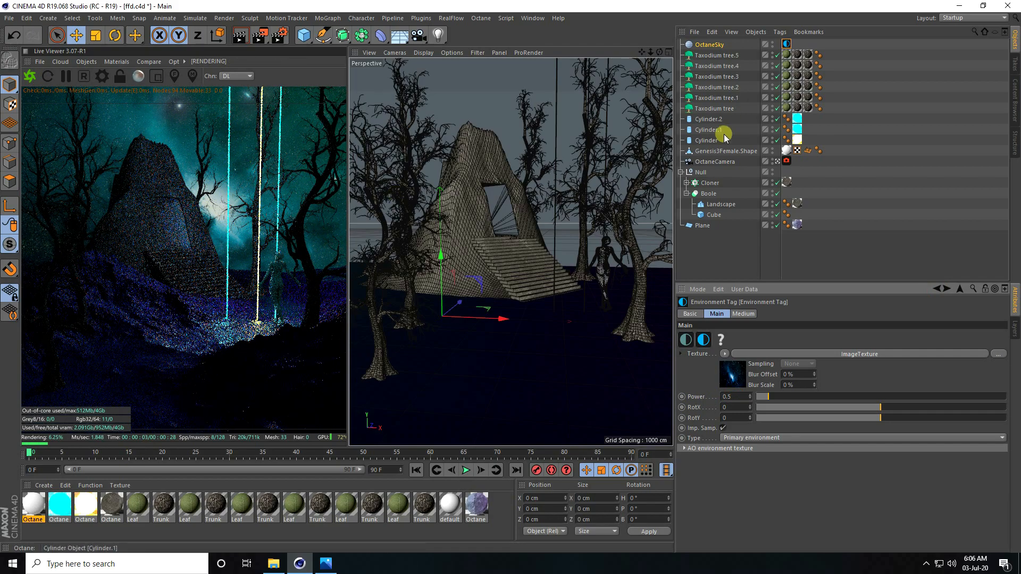
# Duplicate the doorway cube inside the Boole as a separate object outside the hierarchy.
pyautogui.click(86, 506)
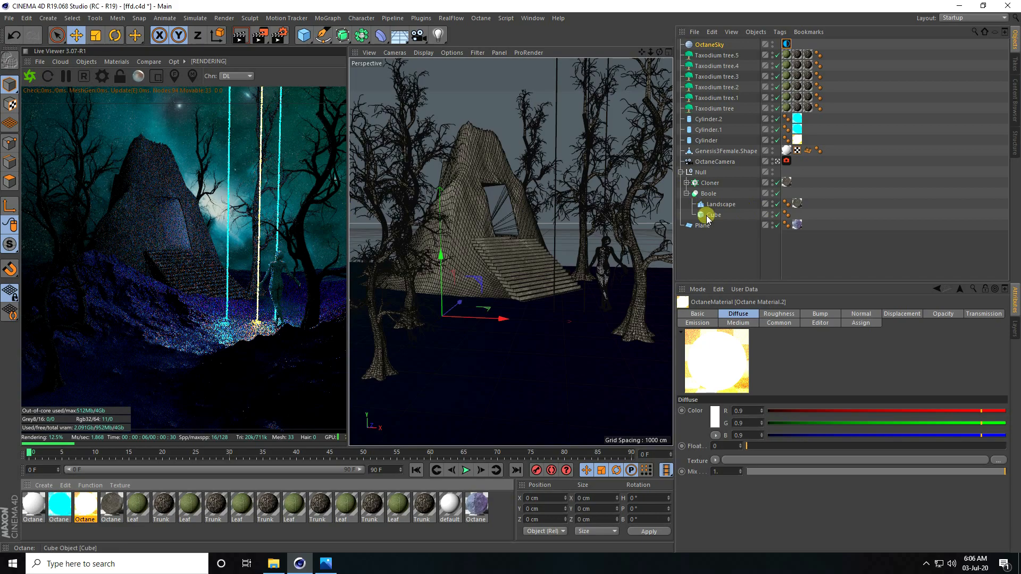
pyautogui.click(710, 216)
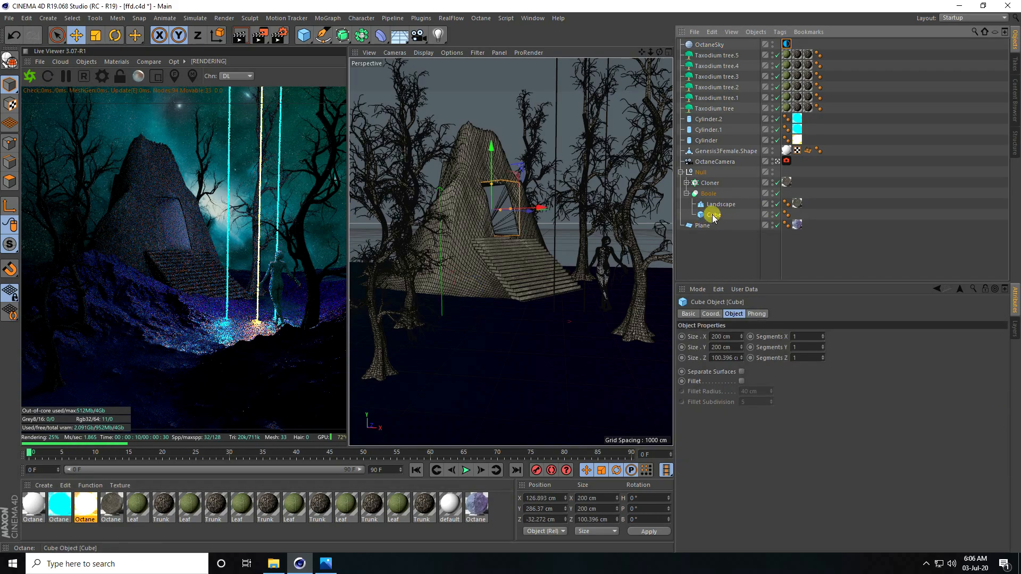
pyautogui.hotkey('ctrl', 'v')
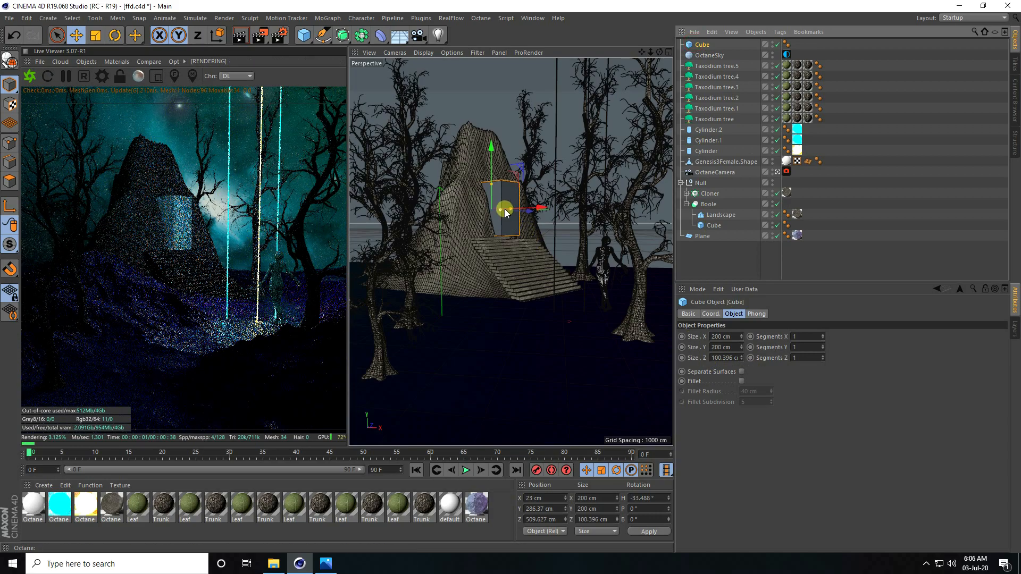
# Thin the duplicated doorway cube into a panel by setting its Size X to 1 cm.
pyautogui.click(777, 172)
pyautogui.keyDown('alt'); pyautogui.moveTo(584, 169); pyautogui.dragTo(513, 205); pyautogui.keyUp('alt')
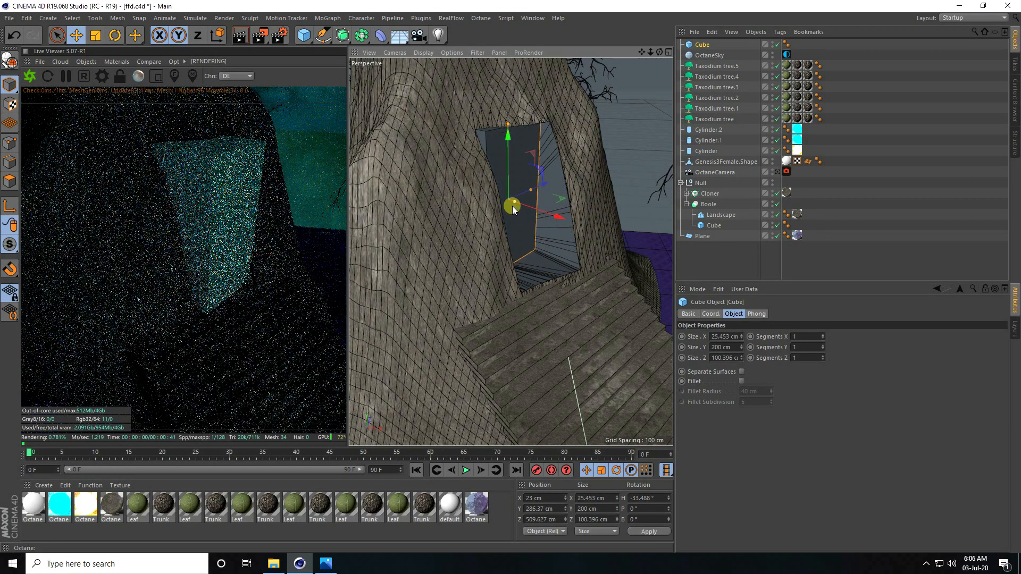
pyautogui.click(725, 336)
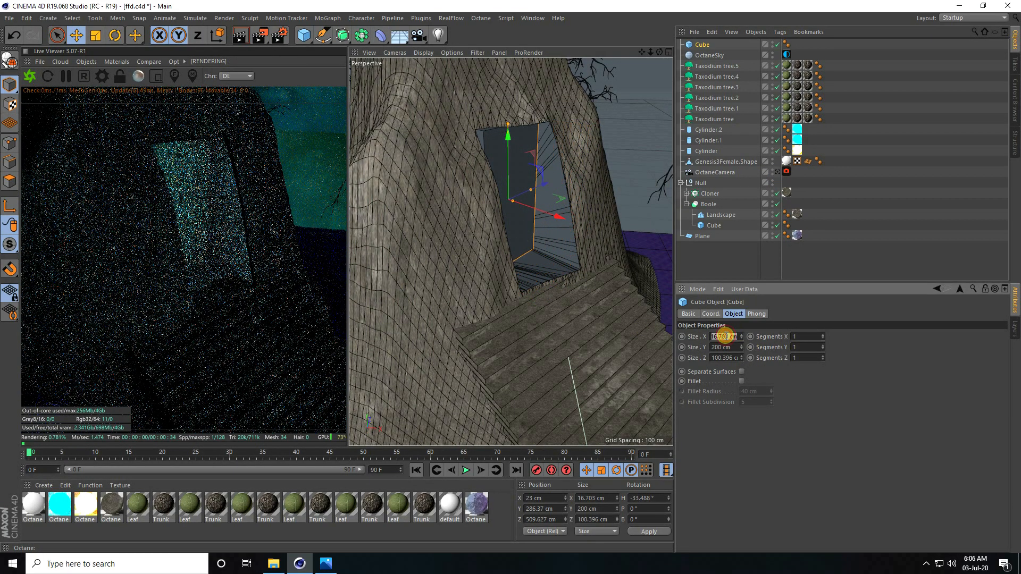
pyautogui.write('1')
pyautogui.press('Return')
# Apply the glowing Octane Material.2 to the thin cube, shift it slightly along its X axis, and return to the camera view.
pyautogui.moveTo(110, 511); pyautogui.dragTo(700, 47)
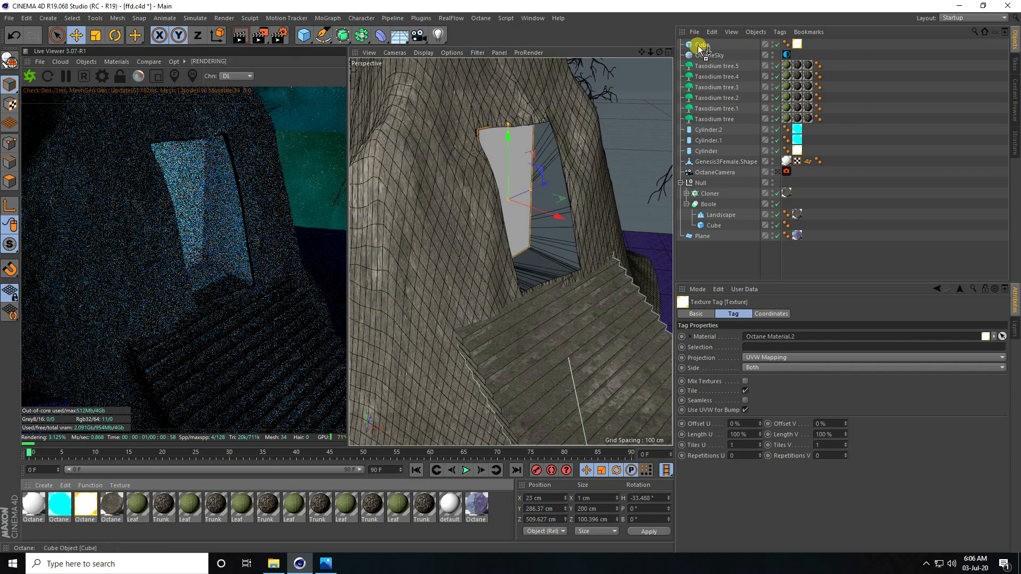
pyautogui.moveTo(557, 217); pyautogui.dragTo(551, 215)
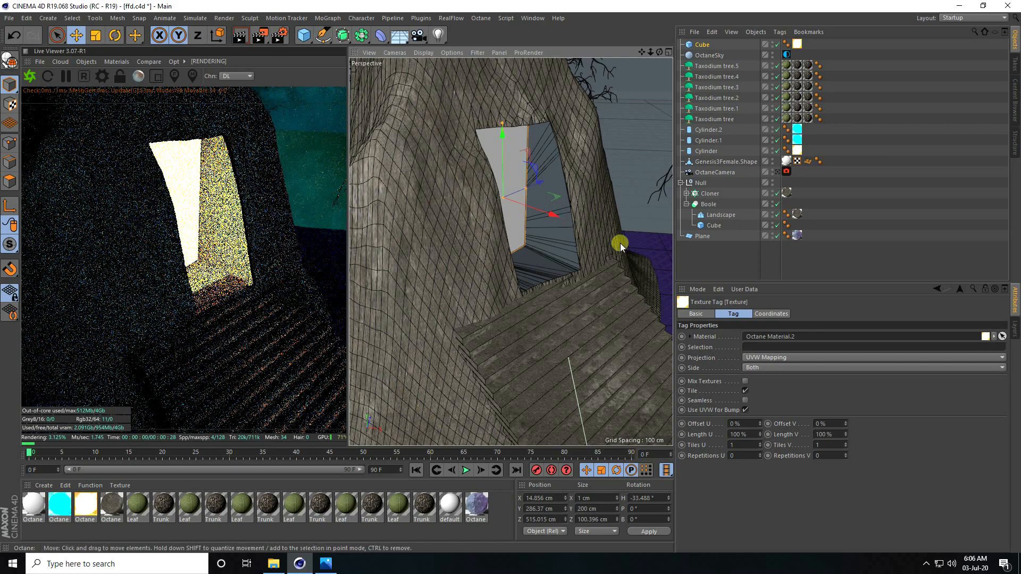
pyautogui.click(777, 172)
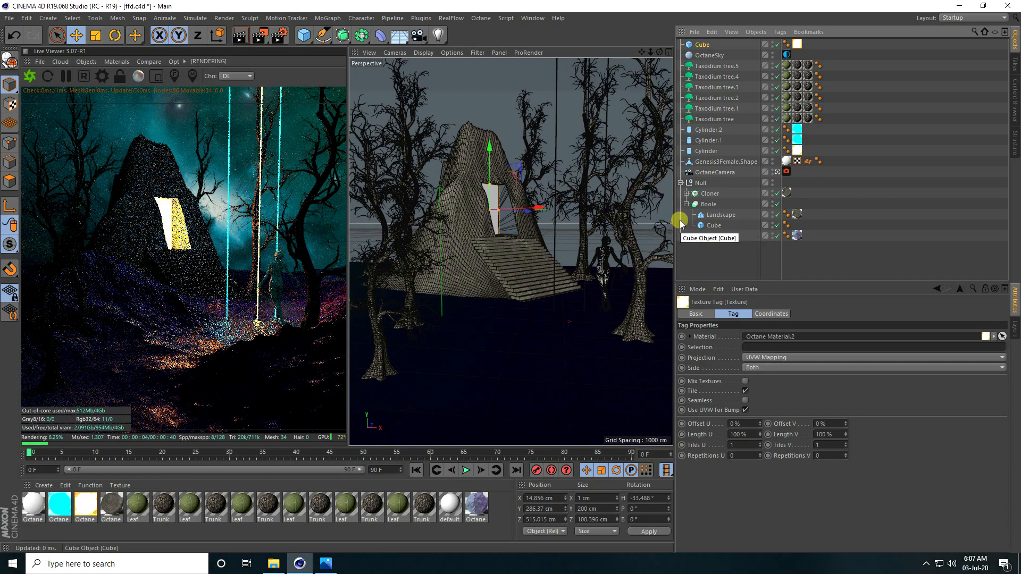
# Enable post processing on the OctaneCamera and set its Bloom power to 10.
pyautogui.click(787, 171)
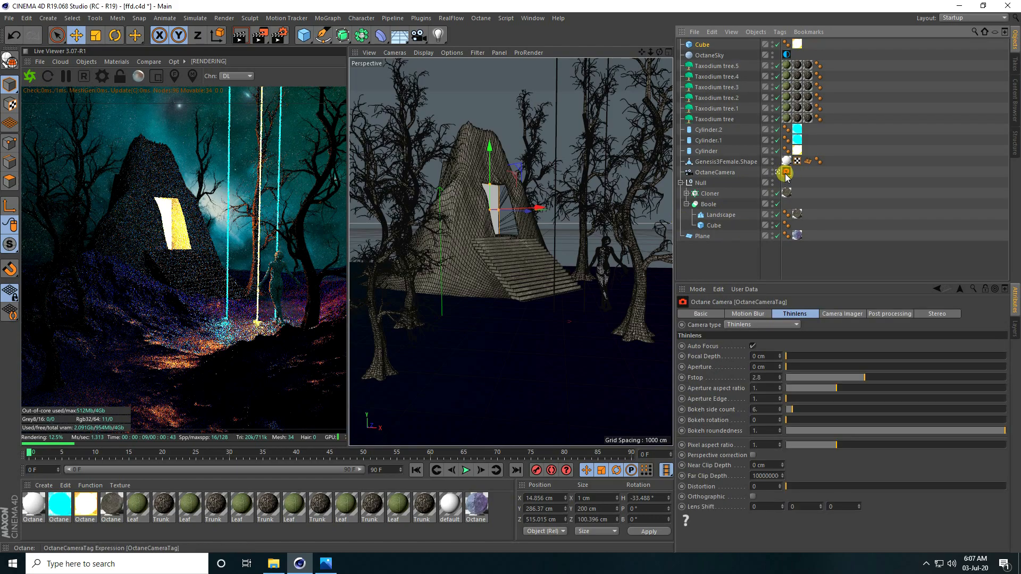
pyautogui.click(878, 314)
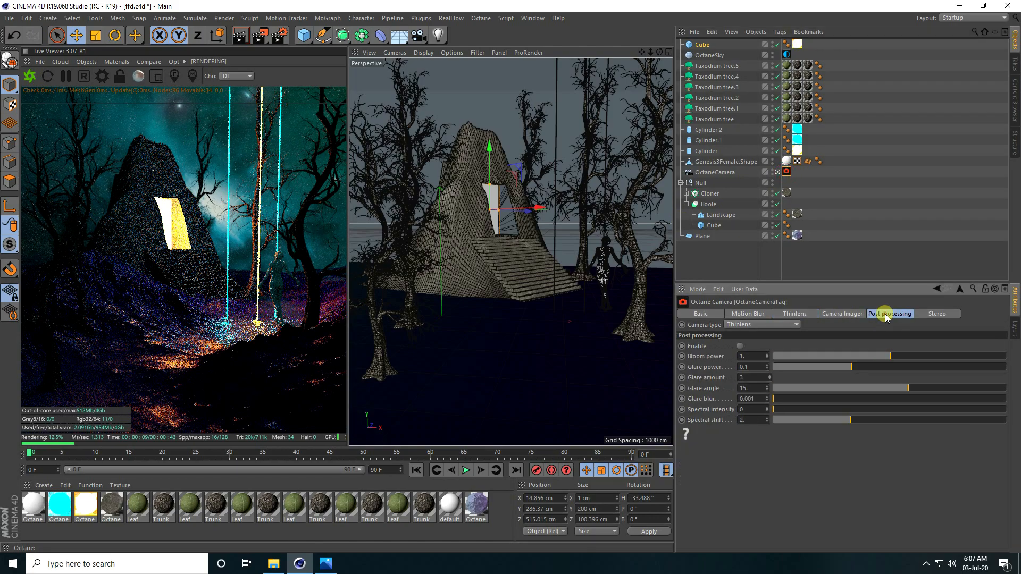
pyautogui.click(732, 346)
pyautogui.click(739, 346)
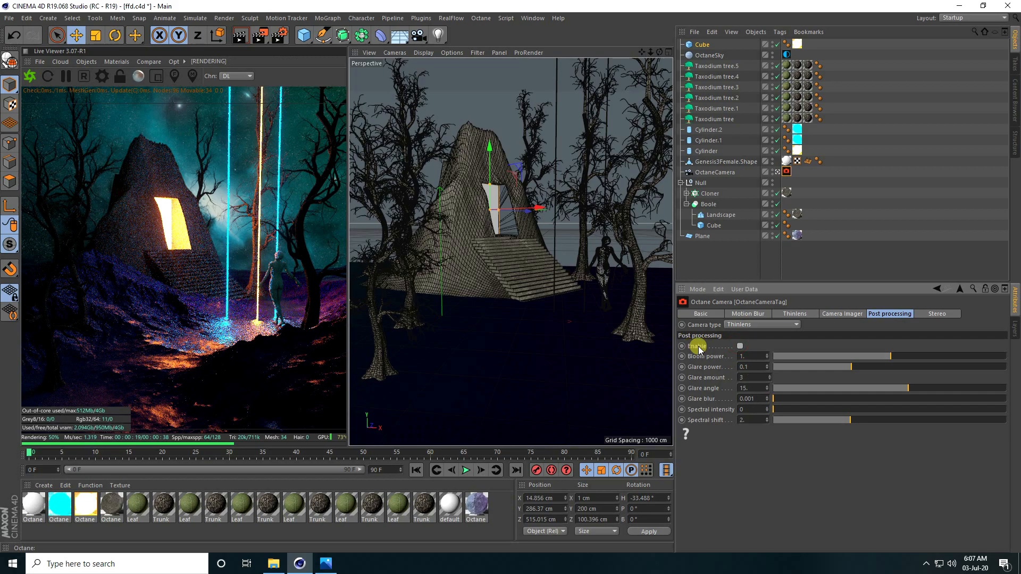
pyautogui.click(739, 346)
pyautogui.click(757, 355)
pyautogui.write('10')
pyautogui.press('Return')
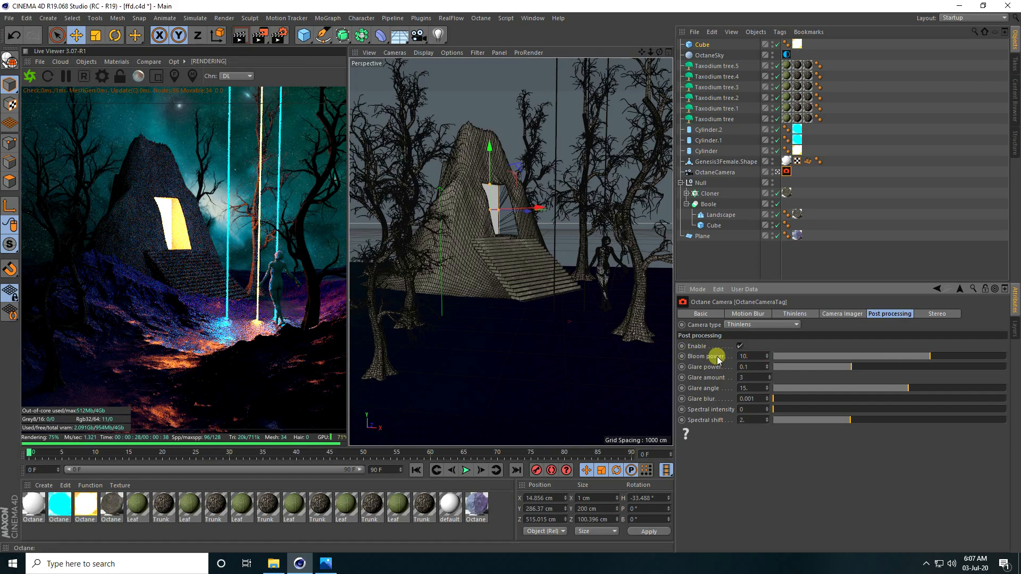
# Enable the Camera Imager on the OctaneCamera and set both Exposure and Gamma to 0.9.
pyautogui.click(836, 315)
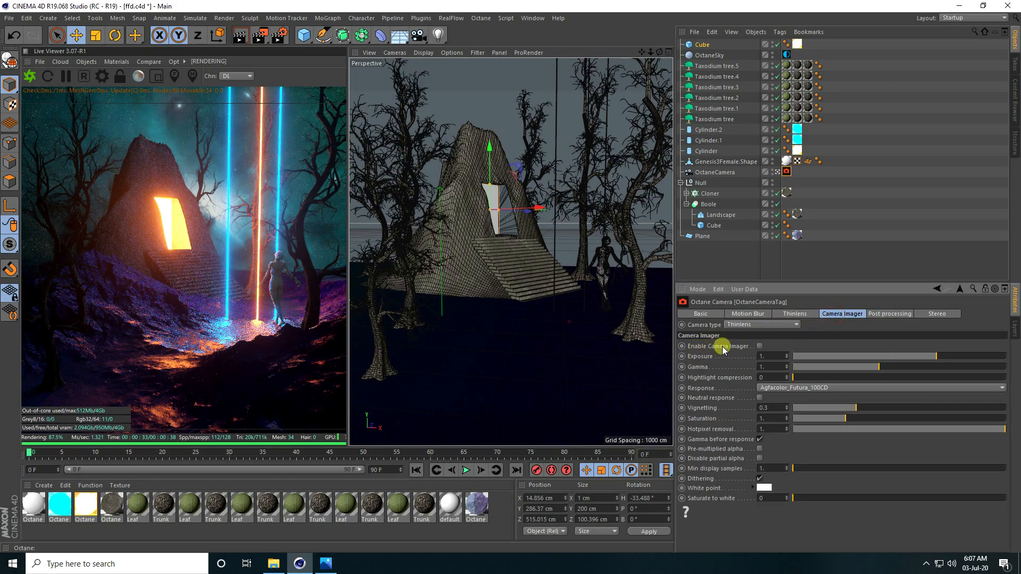
pyautogui.click(759, 347)
pyautogui.click(773, 357)
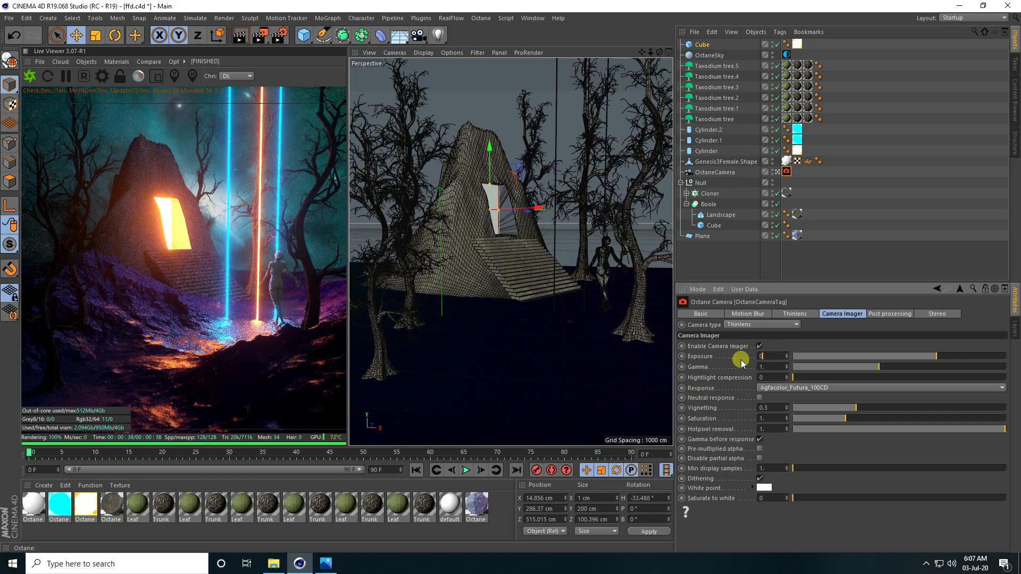
pyautogui.write('0.9')
pyautogui.press('Return')
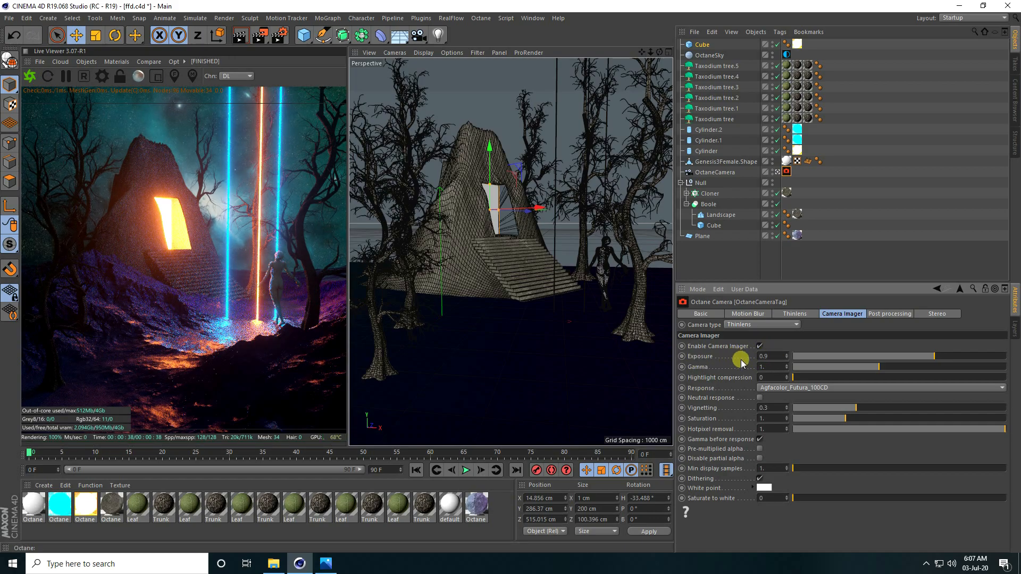
pyautogui.click(773, 367)
pyautogui.write('0.9')
pyautogui.press('Return')
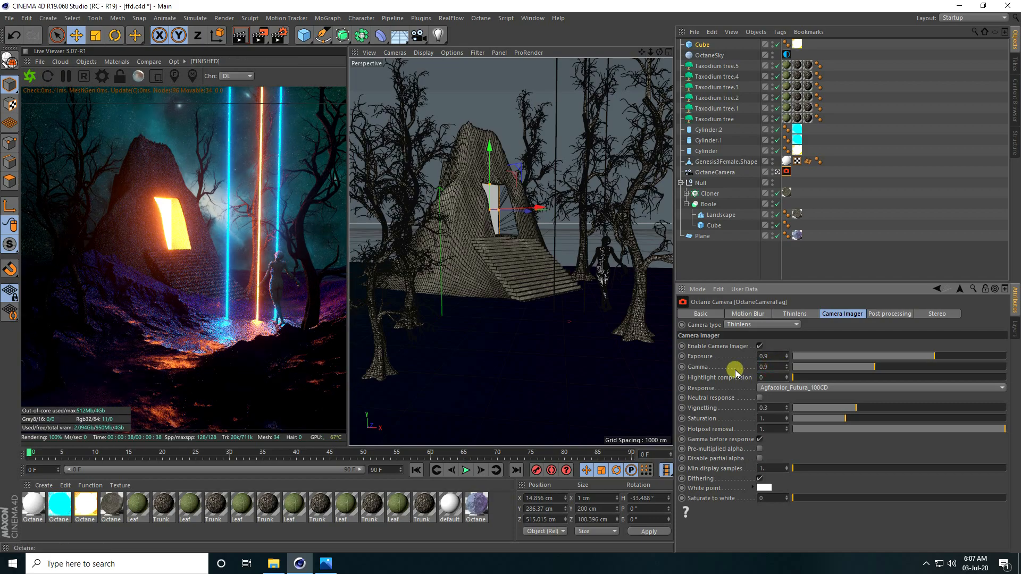
# Turn on Neutral response, set Saturate to white to 0.2, and widen the Live Viewer.
pyautogui.click(760, 398)
pyautogui.click(770, 498)
pyautogui.write('0.2')
pyautogui.press('Return')
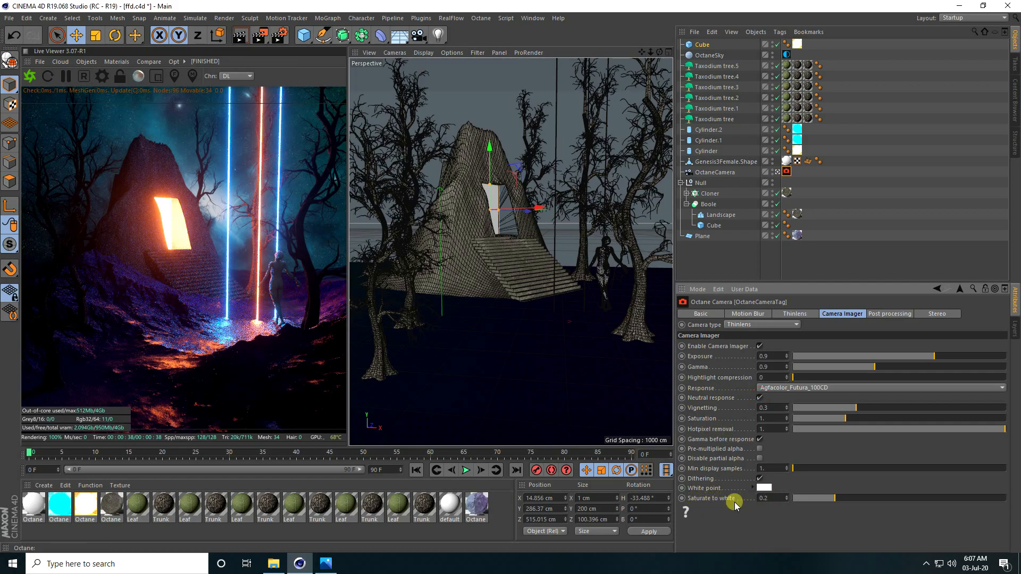
pyautogui.moveTo(349, 258); pyautogui.dragTo(440, 260)
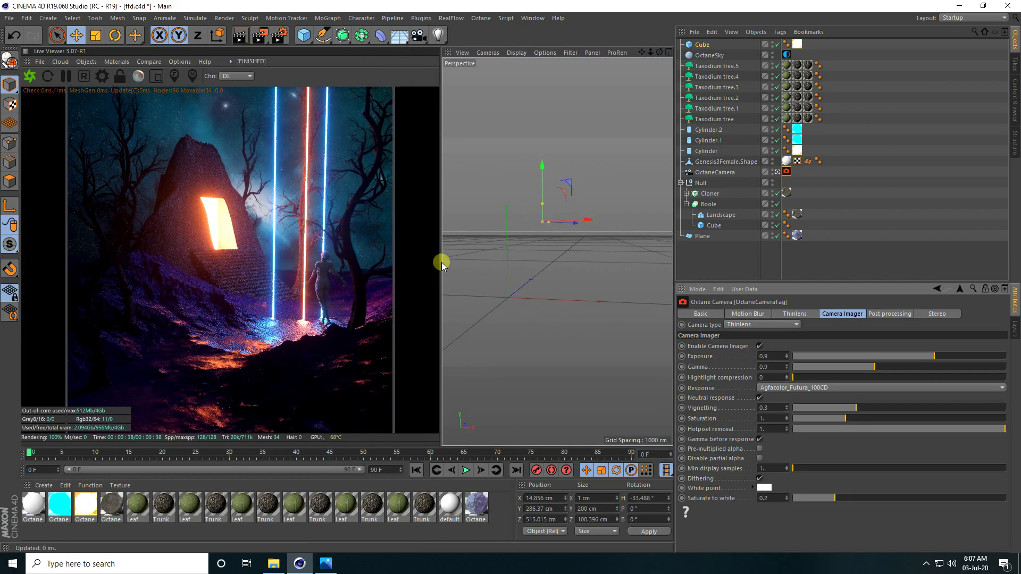
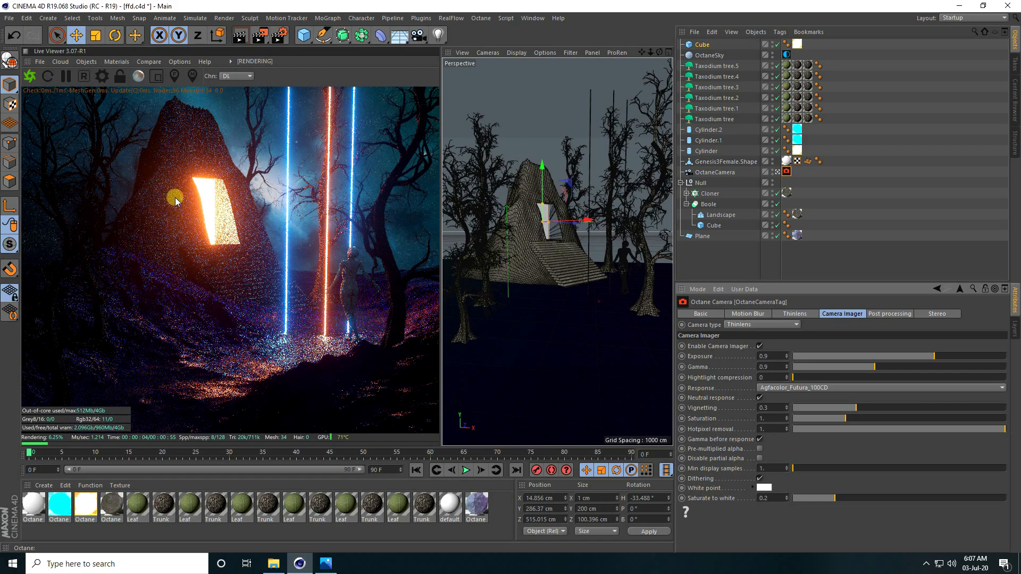
# Add an Octane area light, raise it to about 412 cm, and set its pitch rotation to -90° so it points down.
pyautogui.click(89, 62)
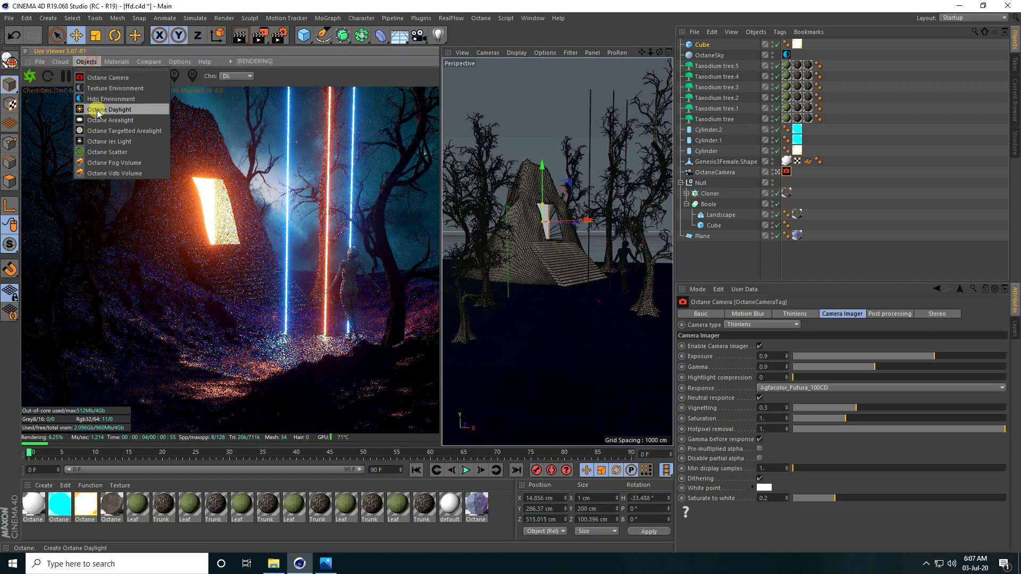
pyautogui.click(123, 121)
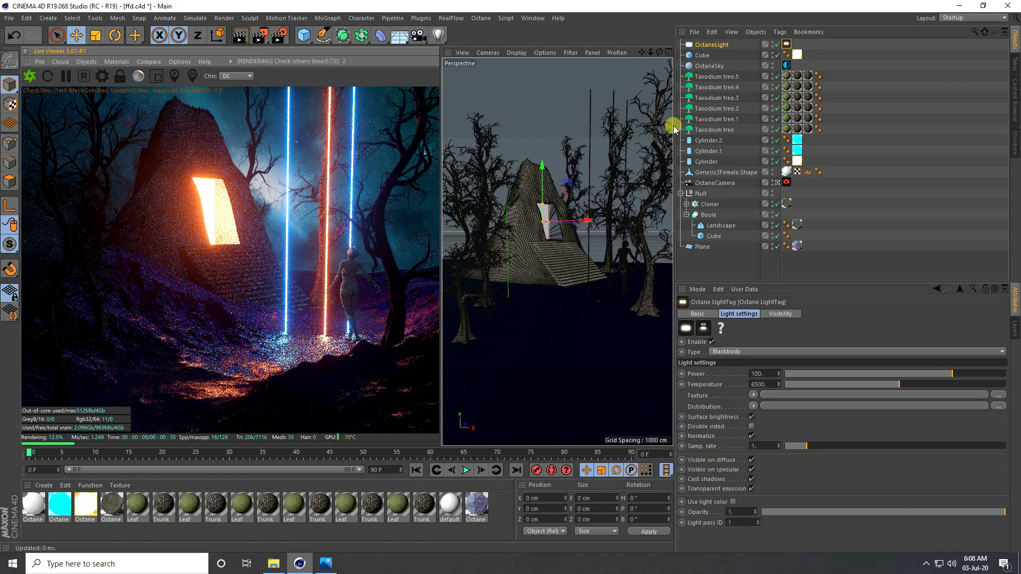
pyautogui.moveTo(512, 121); pyautogui.dragTo(478, 117)
pyautogui.press('r')
pyautogui.moveTo(495, 197); pyautogui.dragTo(491, 136)
pyautogui.moveTo(649, 509); pyautogui.dragTo(616, 508)
pyautogui.write('-90')
pyautogui.press('Return')
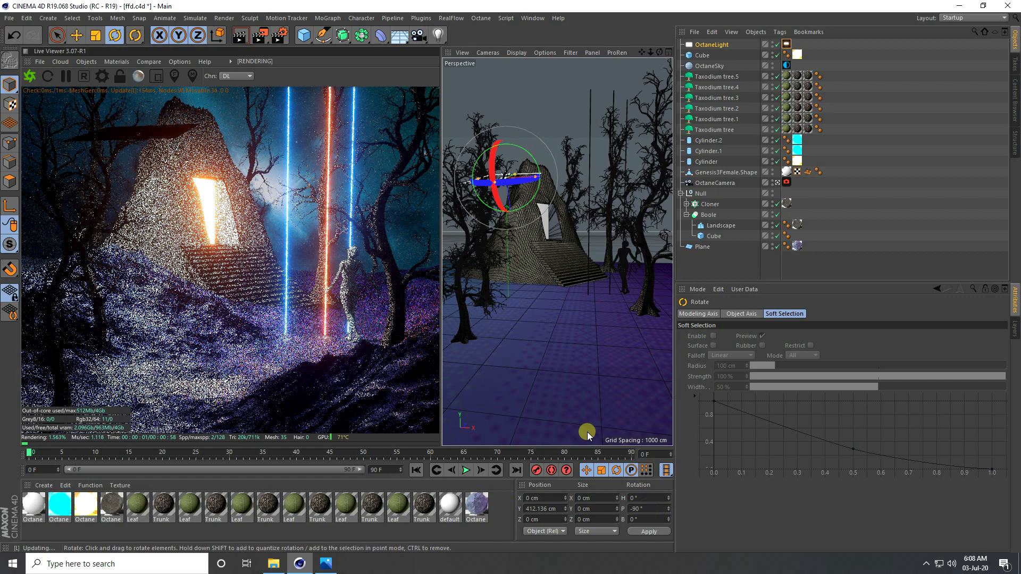
pyautogui.click(76, 35)
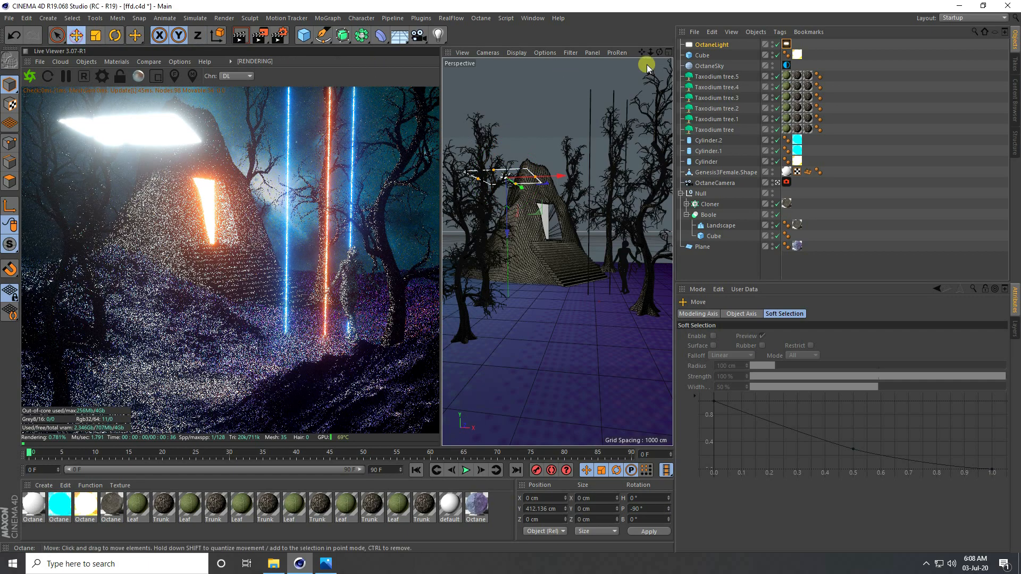
# Give the area light an RgbSpectrum texture coloured pure red, with H 360°, S 100% and V 100%.
pyautogui.click(787, 44)
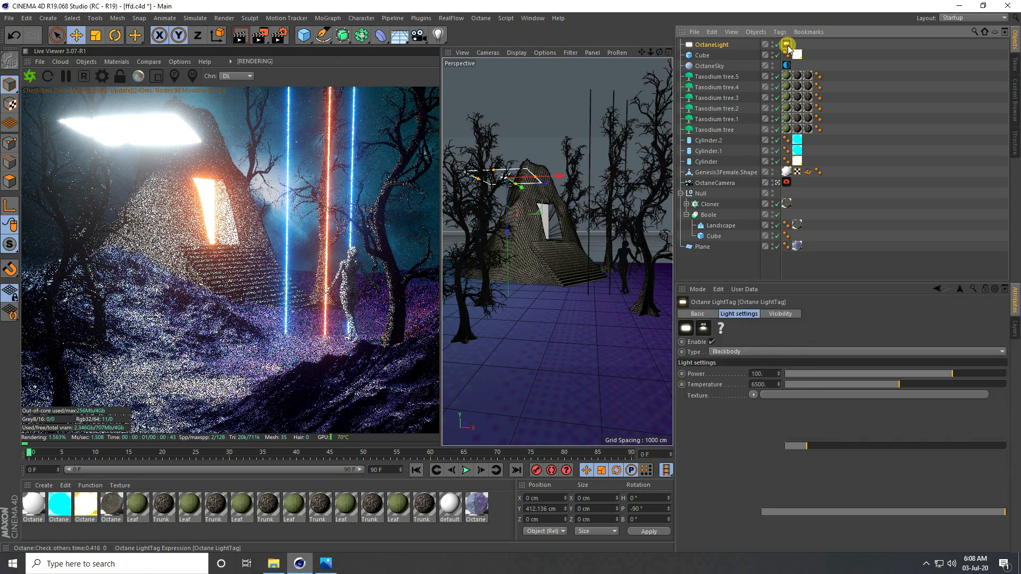
pyautogui.click(754, 396)
pyautogui.moveTo(769, 314)
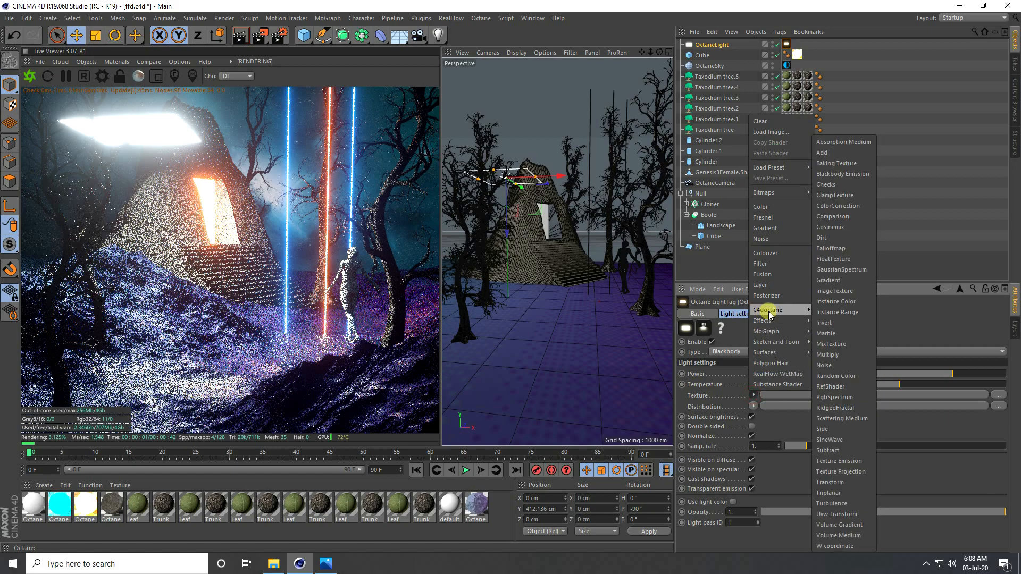
pyautogui.click(836, 397)
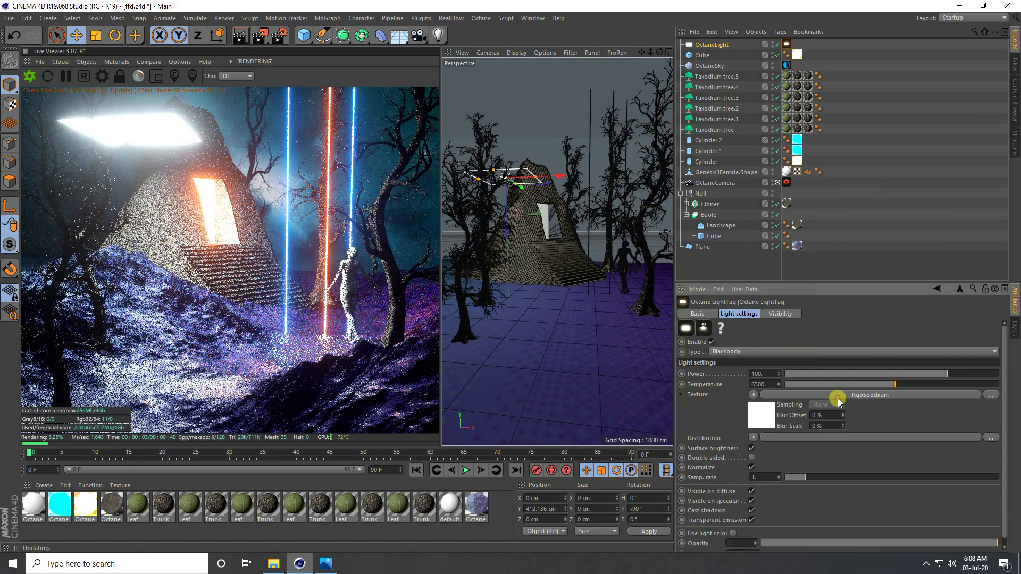
pyautogui.click(839, 396)
pyautogui.click(707, 342)
pyautogui.moveTo(710, 342); pyautogui.dragTo(803, 353)
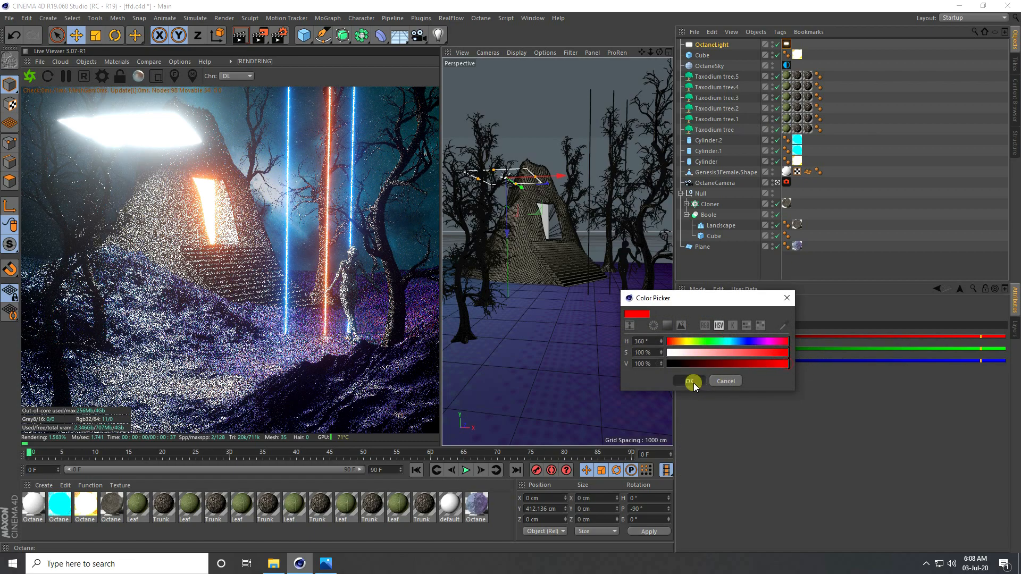
pyautogui.click(691, 381)
pyautogui.click(938, 288)
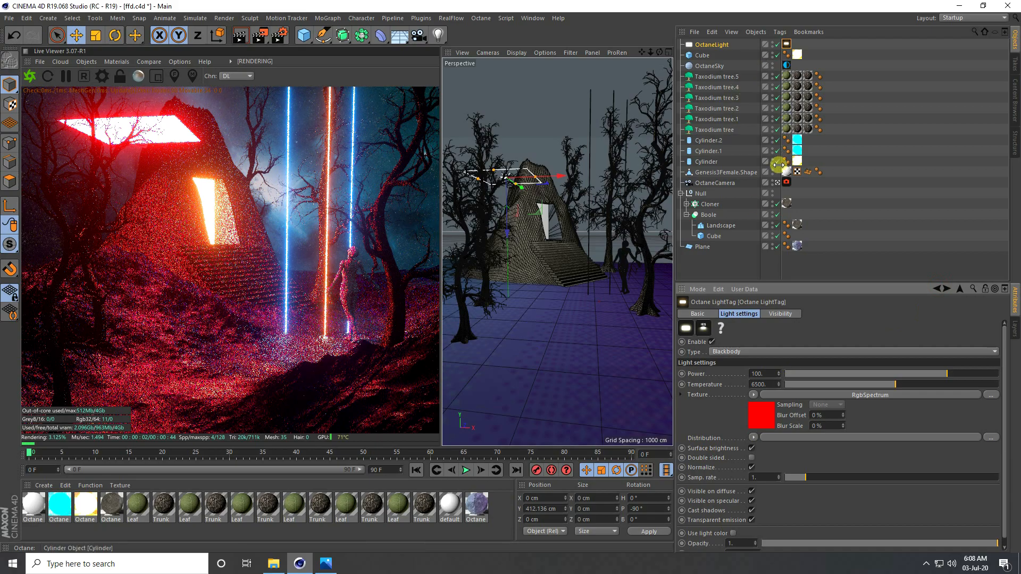
# Raise the red area light high above the scene to a Y position of about 1363 cm.
pyautogui.click(777, 183)
pyautogui.keyDown('alt'); pyautogui.moveTo(571, 255); pyautogui.dragTo(515, 284, button='right'); pyautogui.keyUp('alt')
pyautogui.click(704, 45)
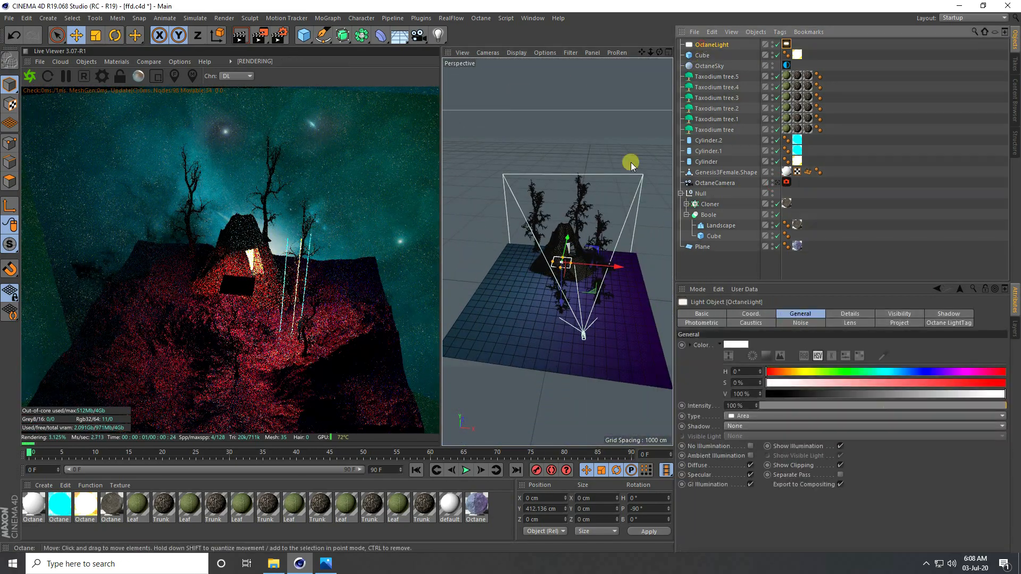
pyautogui.moveTo(556, 290); pyautogui.dragTo(555, 197)
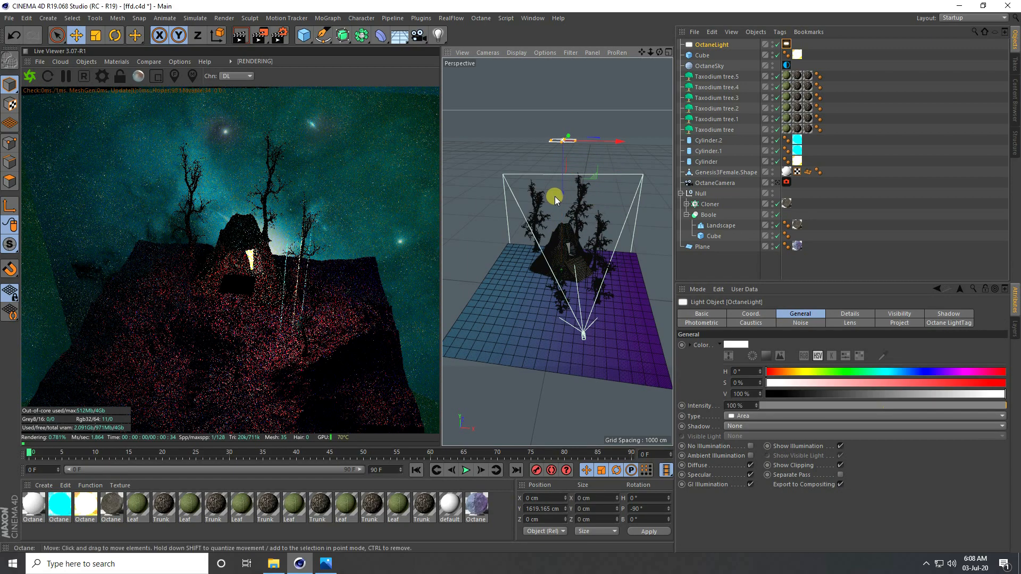
pyautogui.click(776, 184)
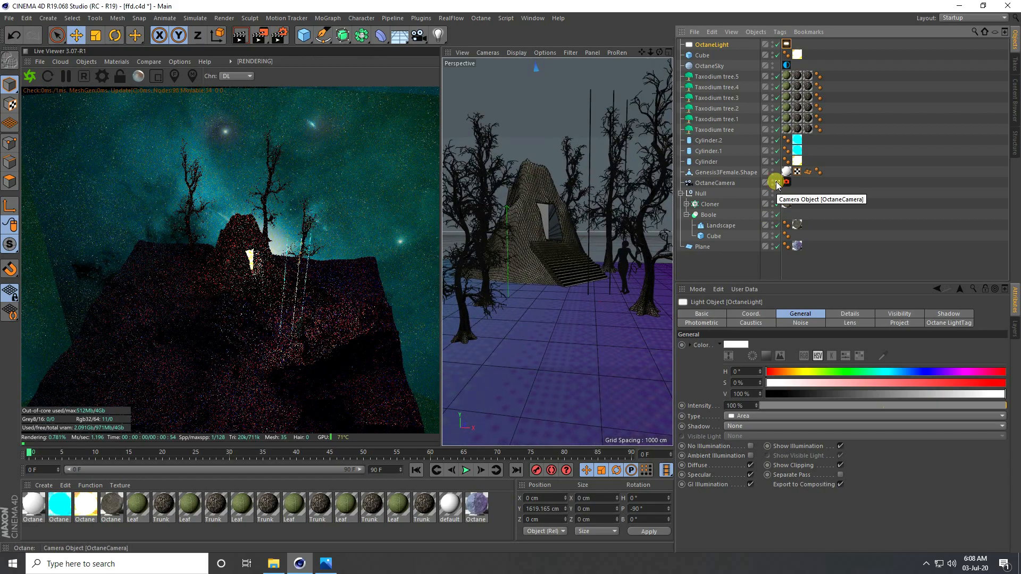
pyautogui.middleClick(546, 222)
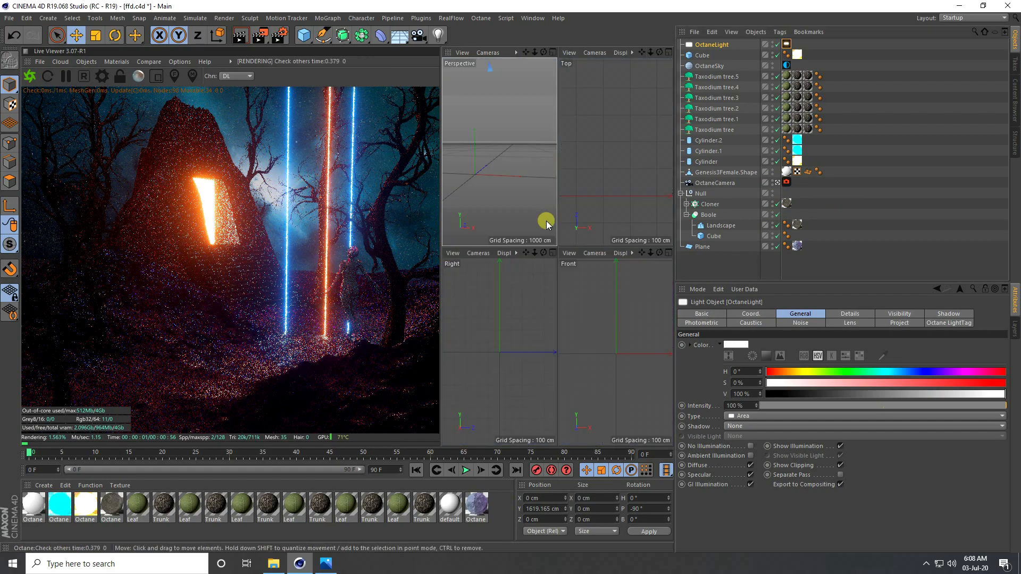
pyautogui.middleClick(608, 319)
pyautogui.moveTo(563, 160); pyautogui.dragTo(572, 183)
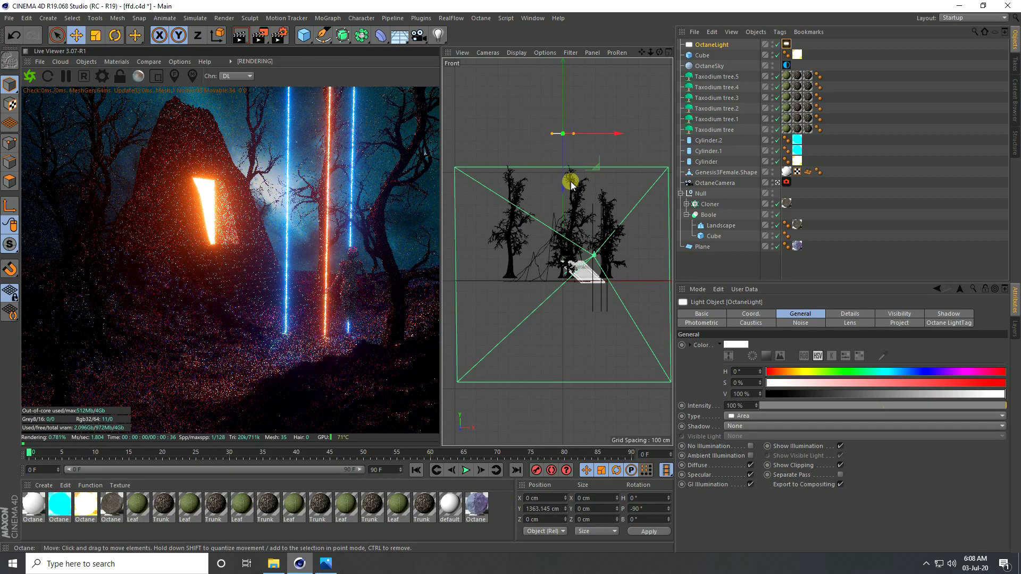
# Duplicate the red area light OctaneLight.
pyautogui.click(710, 46)
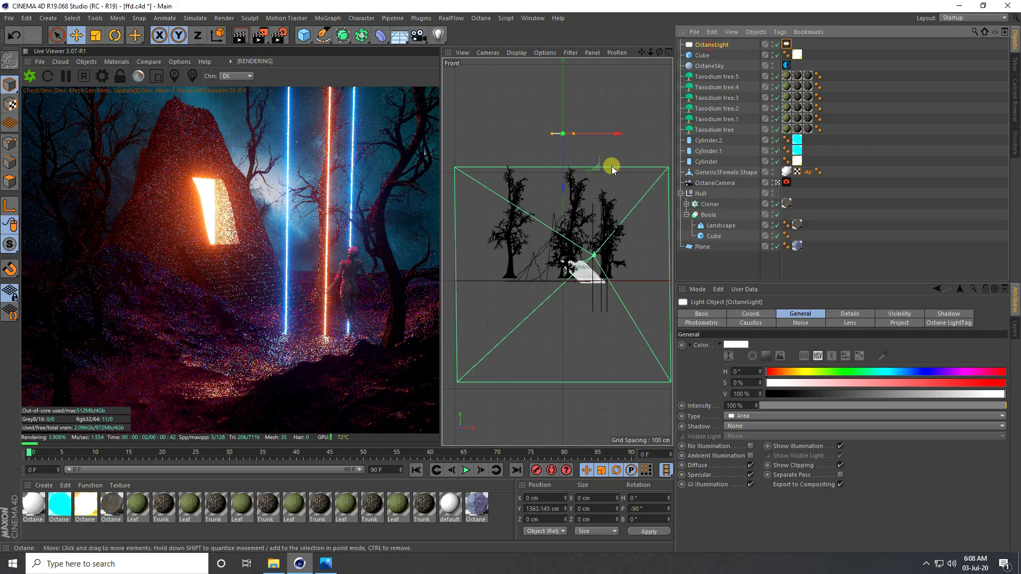
pyautogui.hotkey('ctrl', 'c')
pyautogui.hotkey('ctrl', 'v')
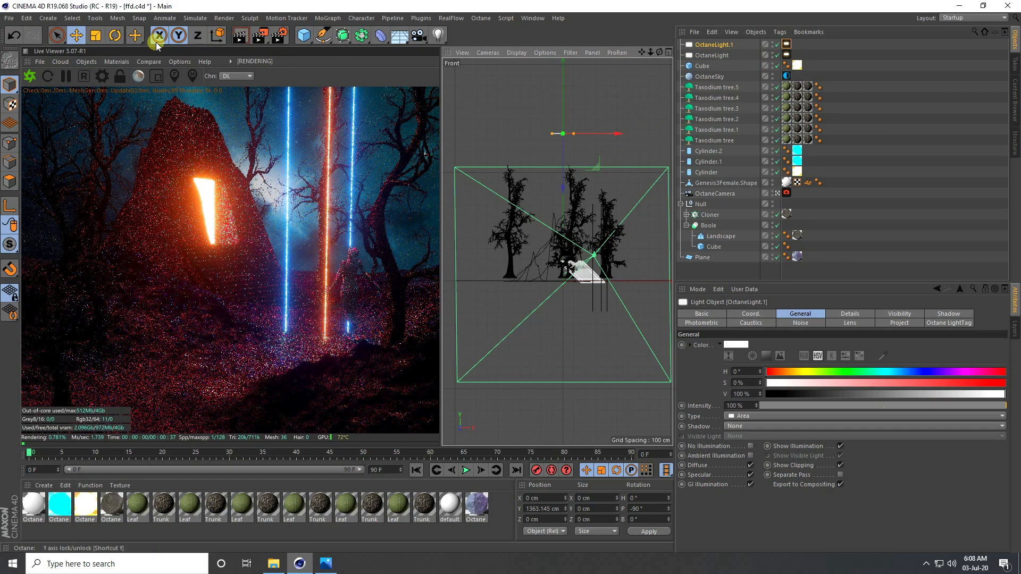
# Rotate the duplicated area light to H 90°, P 0°, B 90° and move it beside the scene at about X 1263 cm, Y 301 cm.
pyautogui.click(115, 35)
pyautogui.moveTo(593, 142); pyautogui.dragTo(554, 163)
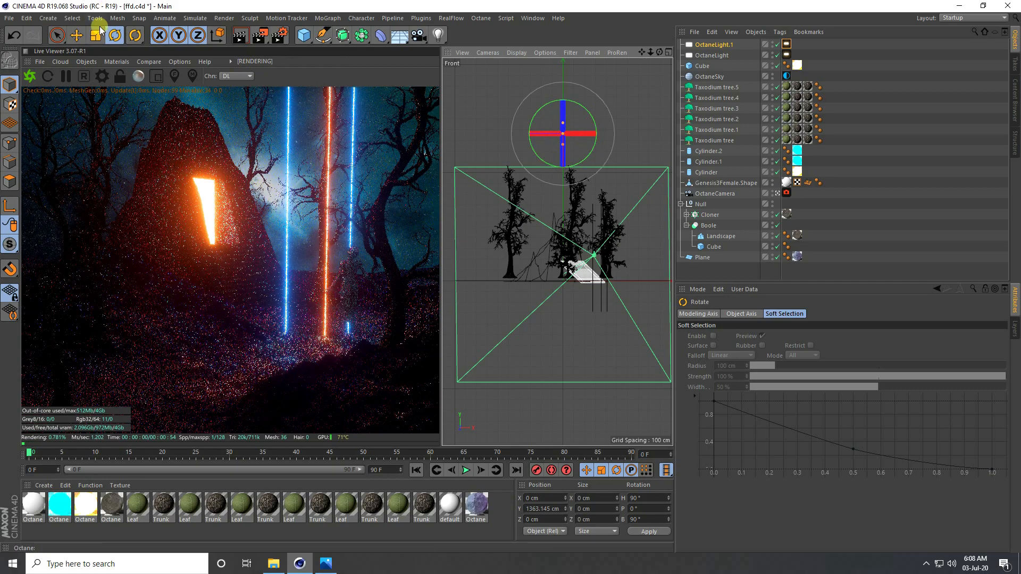
pyautogui.click(77, 35)
pyautogui.scroll(-2, 458, 262)
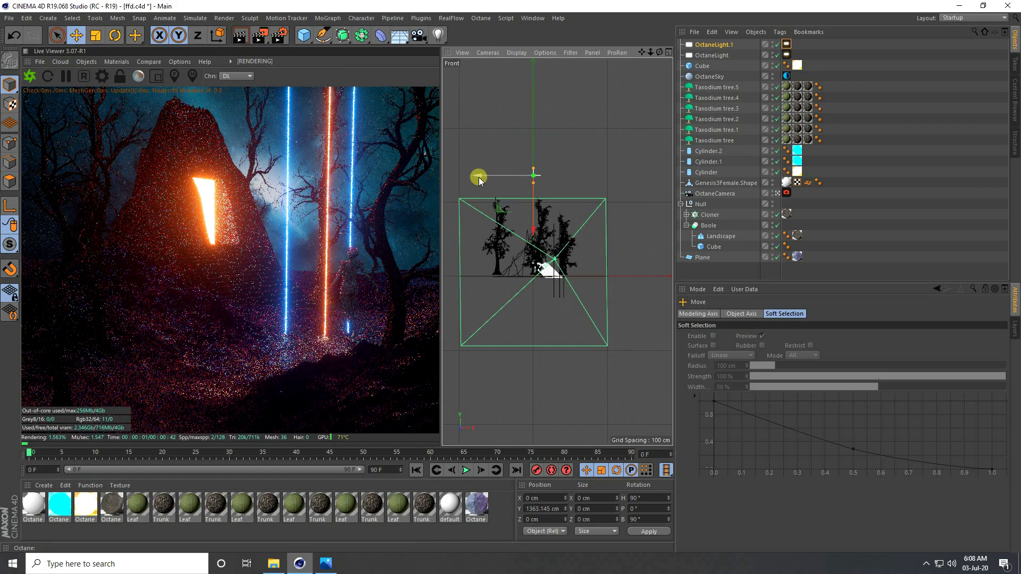
pyautogui.moveTo(478, 177); pyautogui.dragTo(572, 178)
pyautogui.moveTo(629, 233); pyautogui.dragTo(627, 308)
# Change the duplicated light's RgbSpectrum texture to blue with H 199°, S 100% and V 100%, and widen the Live Viewer.
pyautogui.click(783, 45)
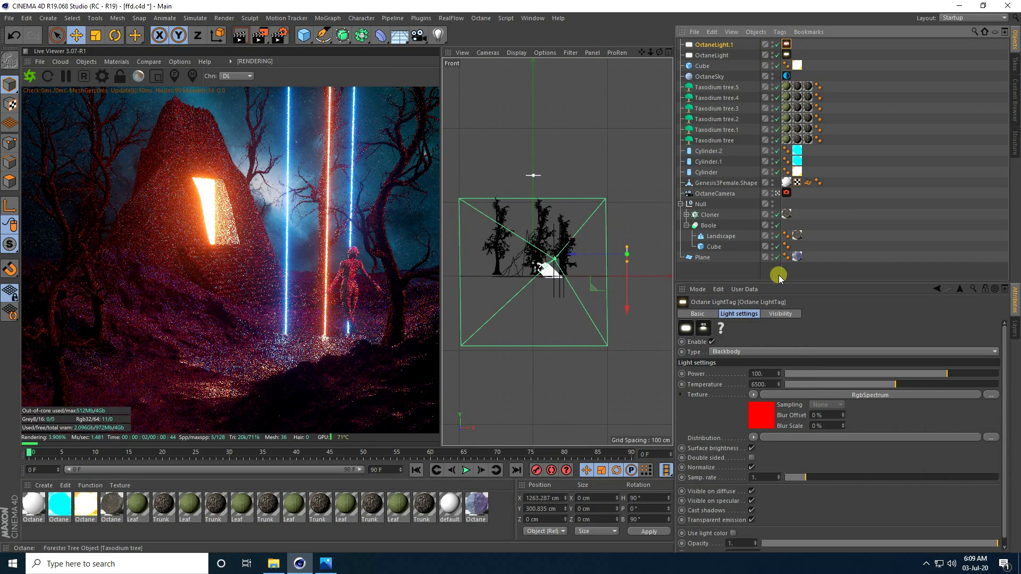
pyautogui.click(757, 416)
pyautogui.click(707, 340)
pyautogui.moveTo(718, 342)
pyautogui.mouseDown()
pyautogui.moveTo(746, 342)
pyautogui.moveTo(727, 343)
pyautogui.moveTo(738, 344)
pyautogui.mouseUp()
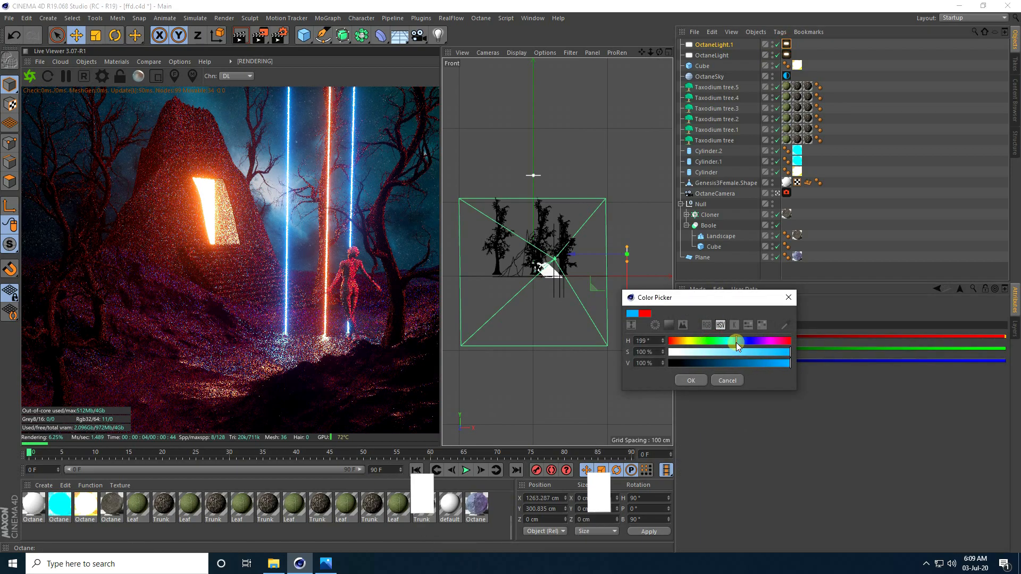
pyautogui.click(697, 380)
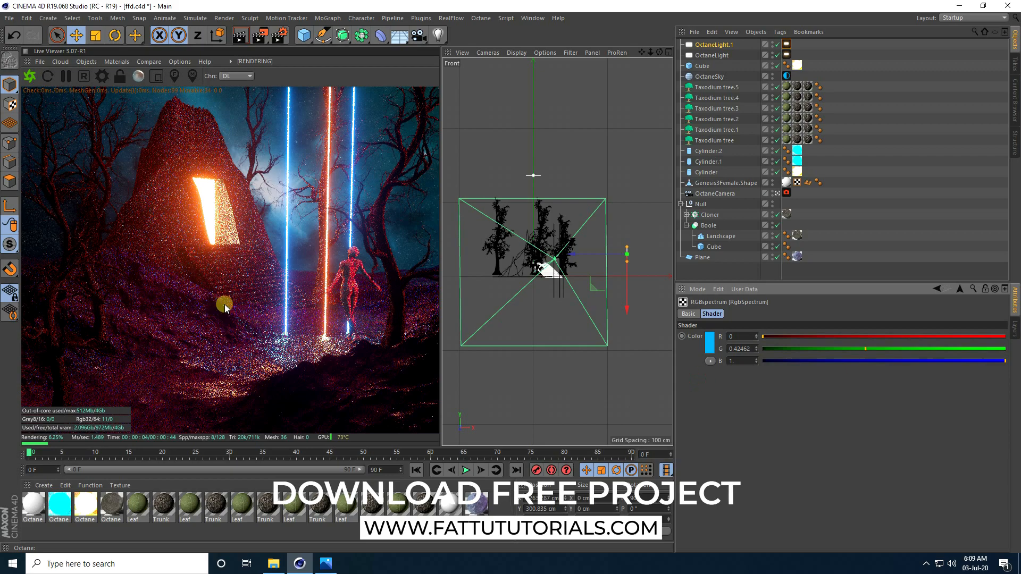
pyautogui.moveTo(442, 290); pyautogui.dragTo(468, 290)
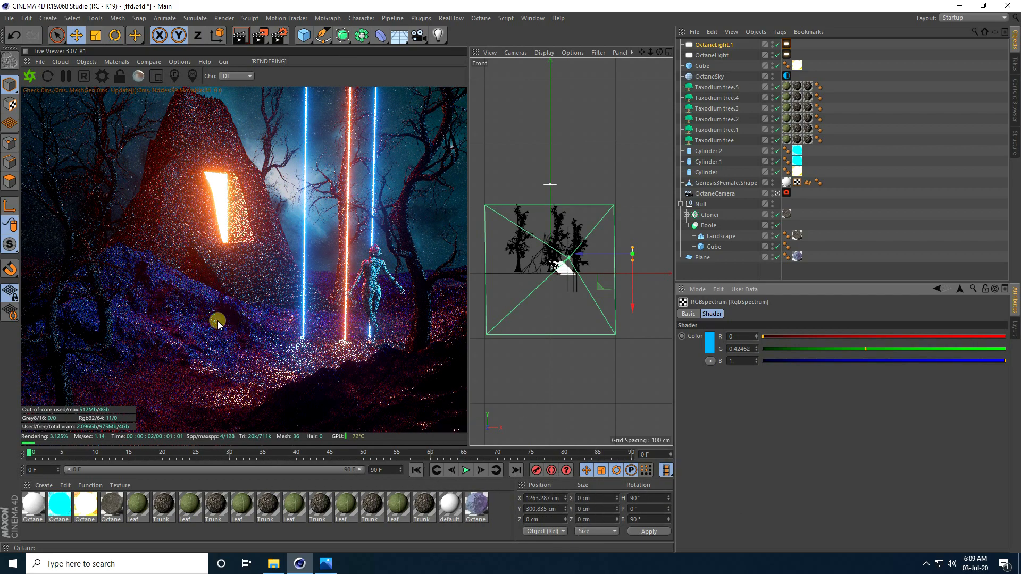
# Set the Octane Directlighting kernel to 2000 max samples, specular depth 6, glossy depth 3 and diffuse depth 3.
pyautogui.click(105, 81)
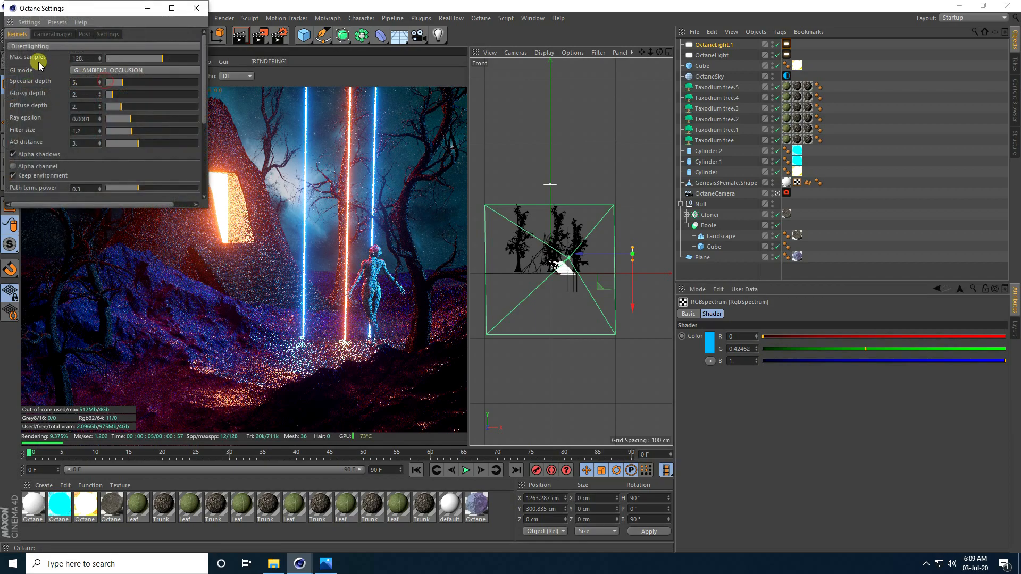
pyautogui.write('2')
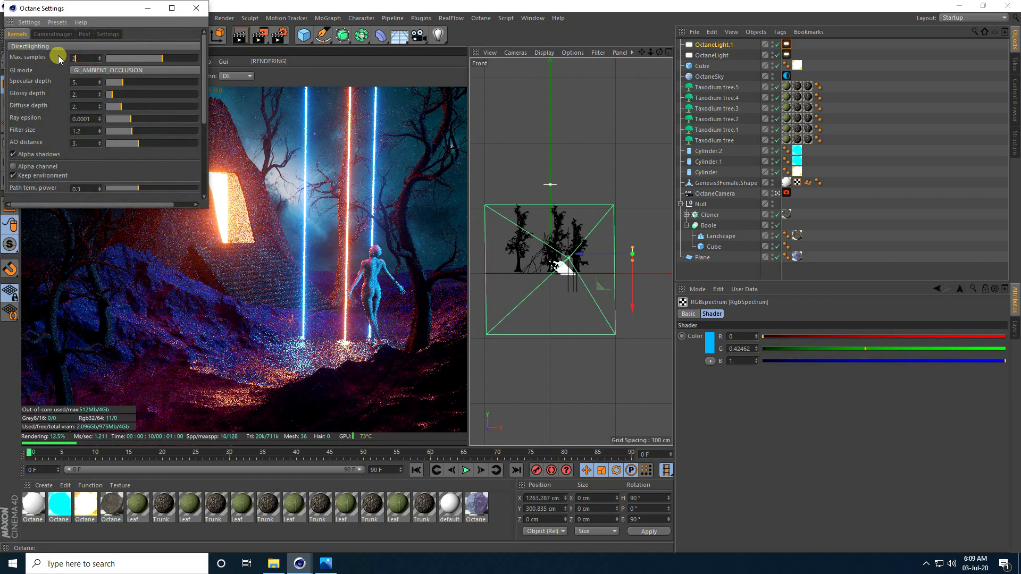
pyautogui.write('000')
pyautogui.press('Return')
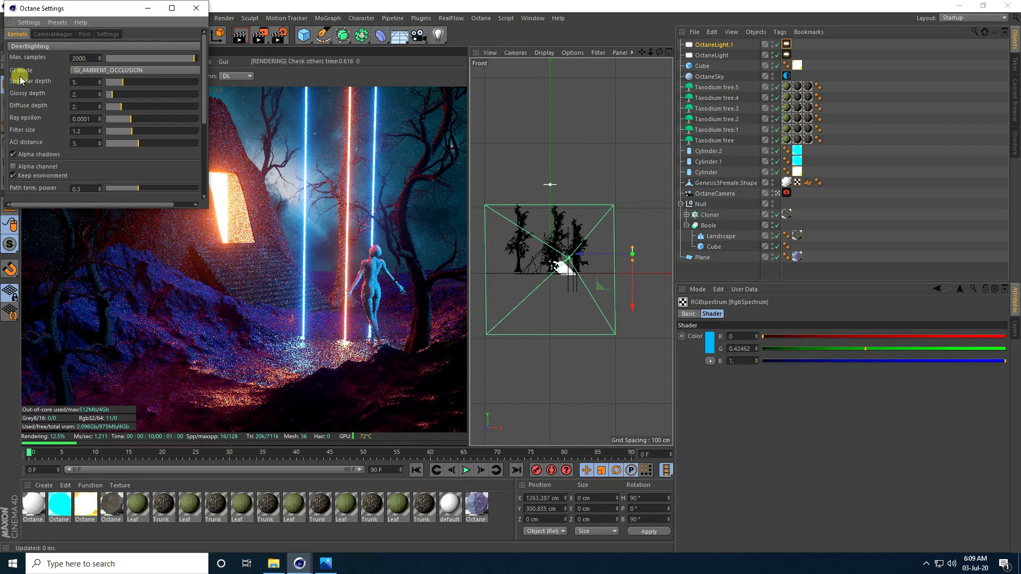
pyautogui.click(99, 80)
pyautogui.click(99, 93)
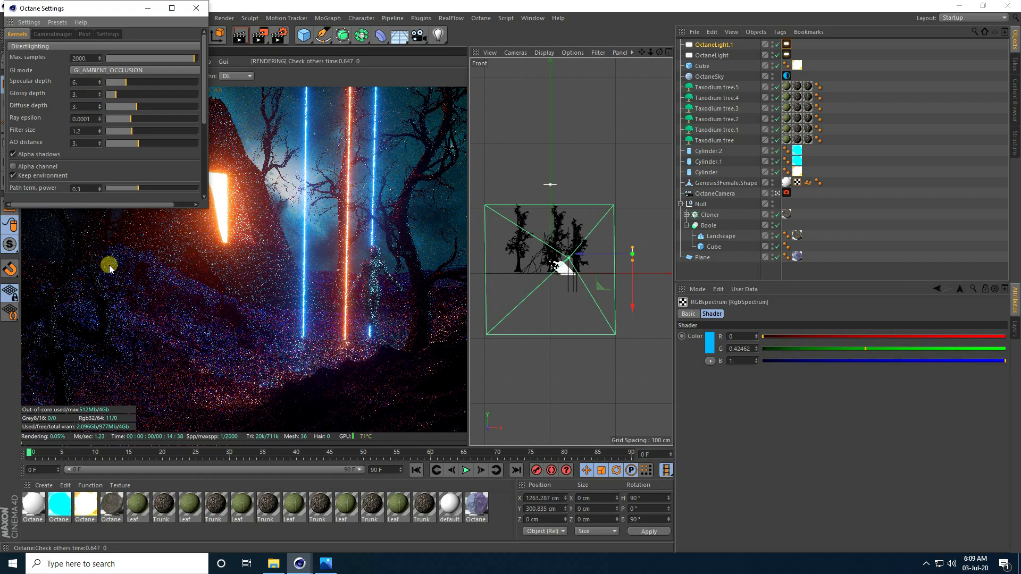
pyautogui.click(198, 9)
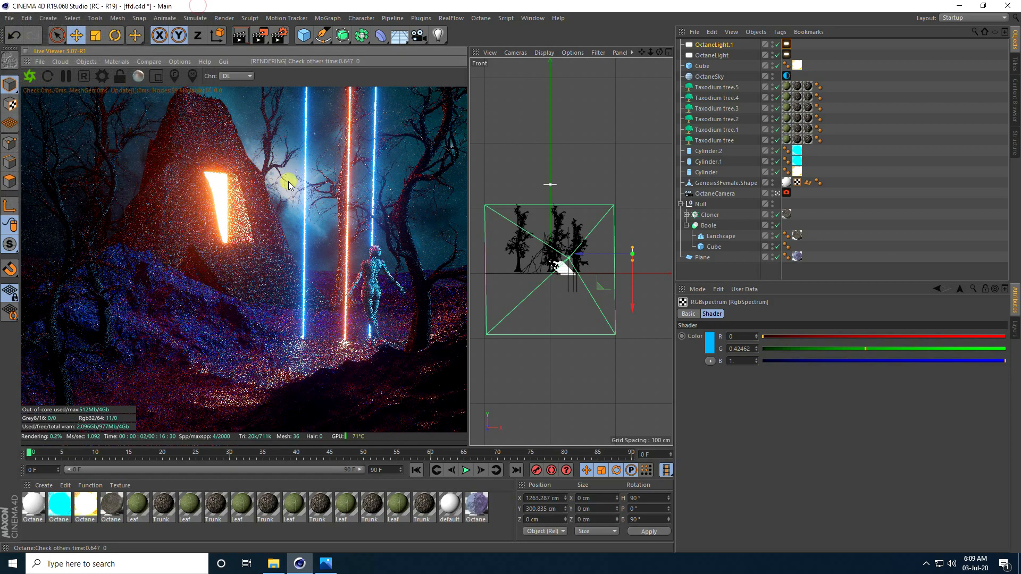
# Switch the render settings to Octane Renderer and enable Use All GPUs.
pyautogui.click(277, 37)
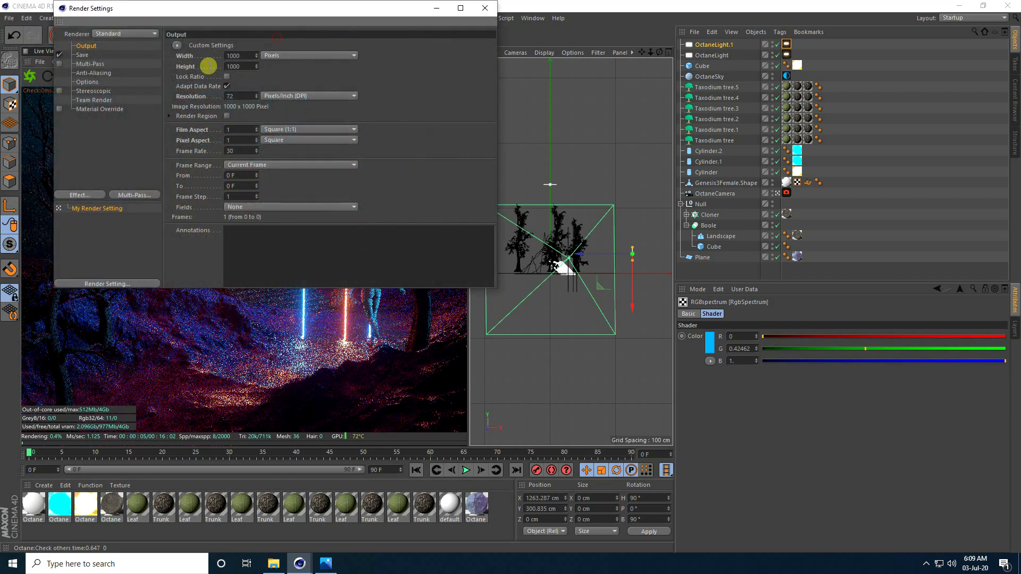
pyautogui.click(112, 34)
pyautogui.click(118, 98)
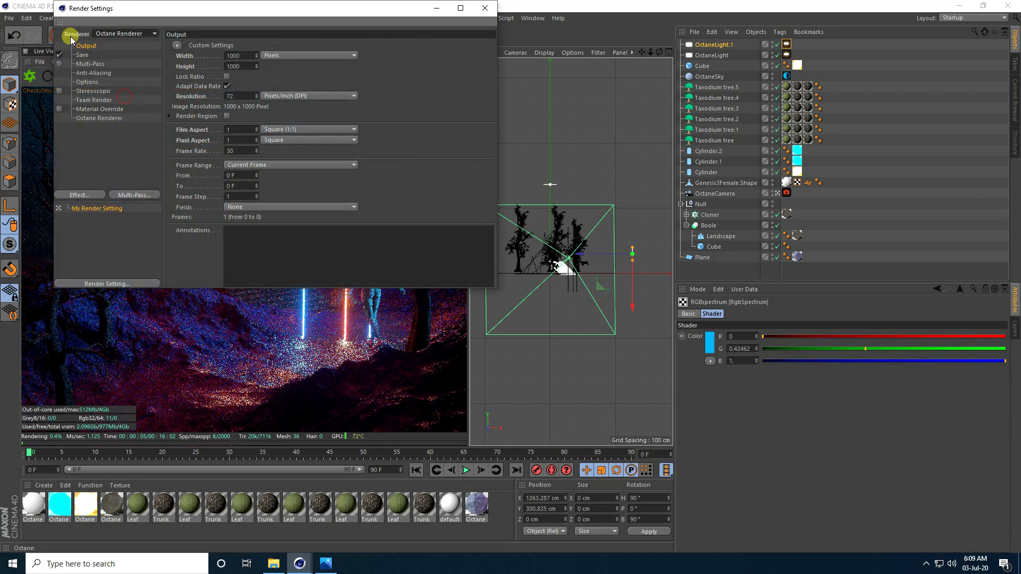
pyautogui.click(93, 118)
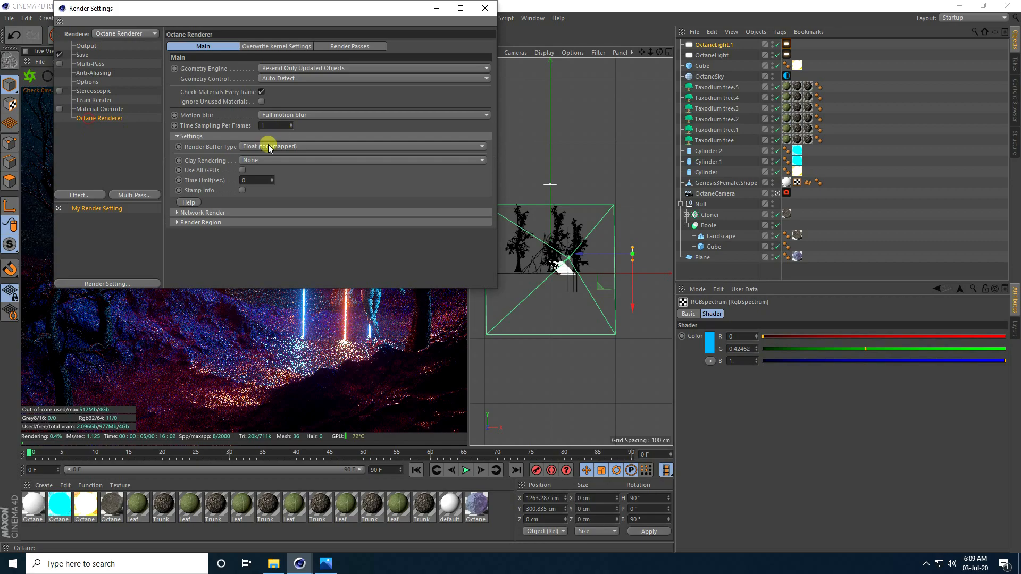
pyautogui.click(242, 170)
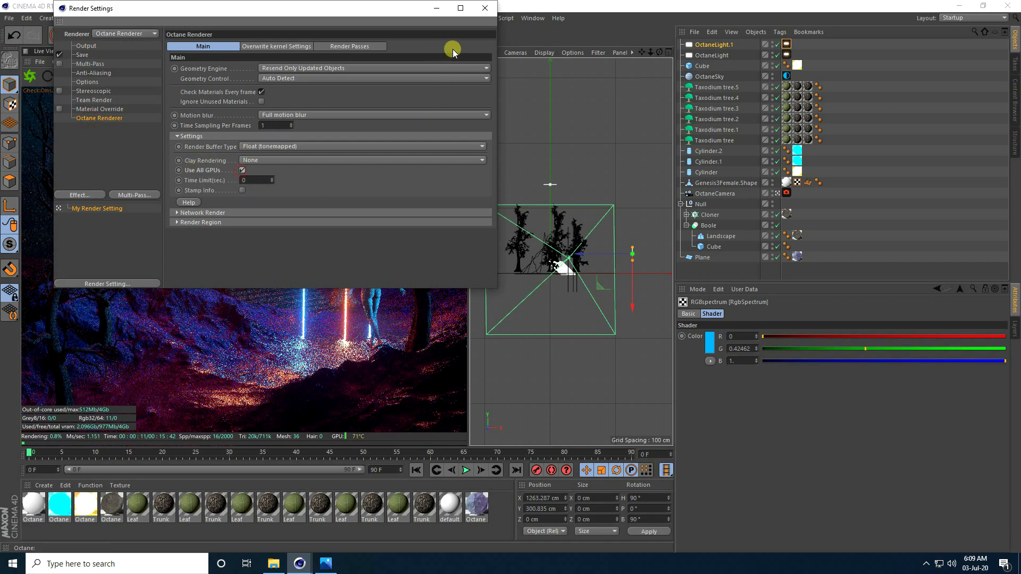
pyautogui.click(483, 10)
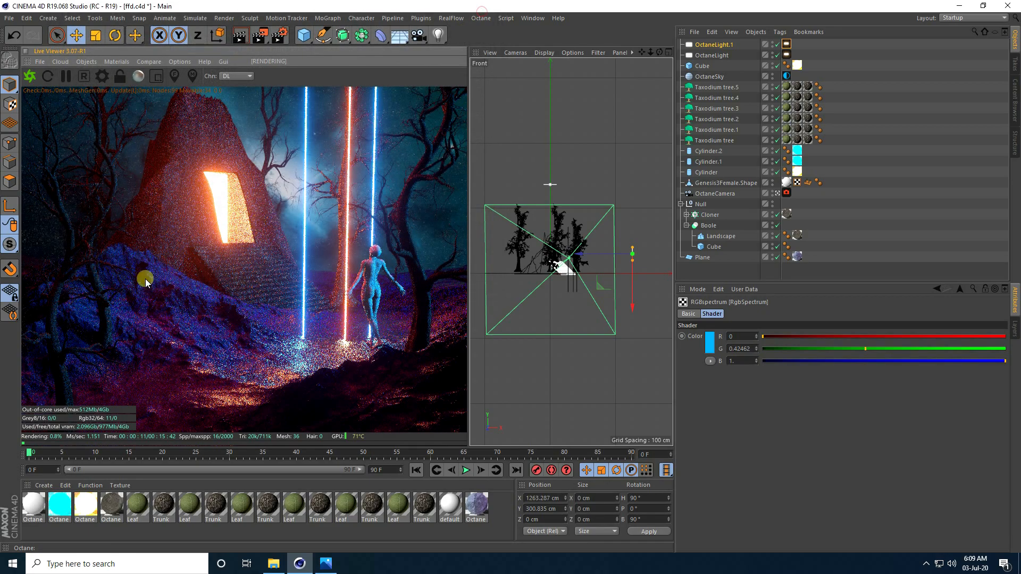
# Render the scene to the Picture Viewer and enable its filter with saturation 10%, brightness 4% and contrast 5%.
pyautogui.click(257, 41)
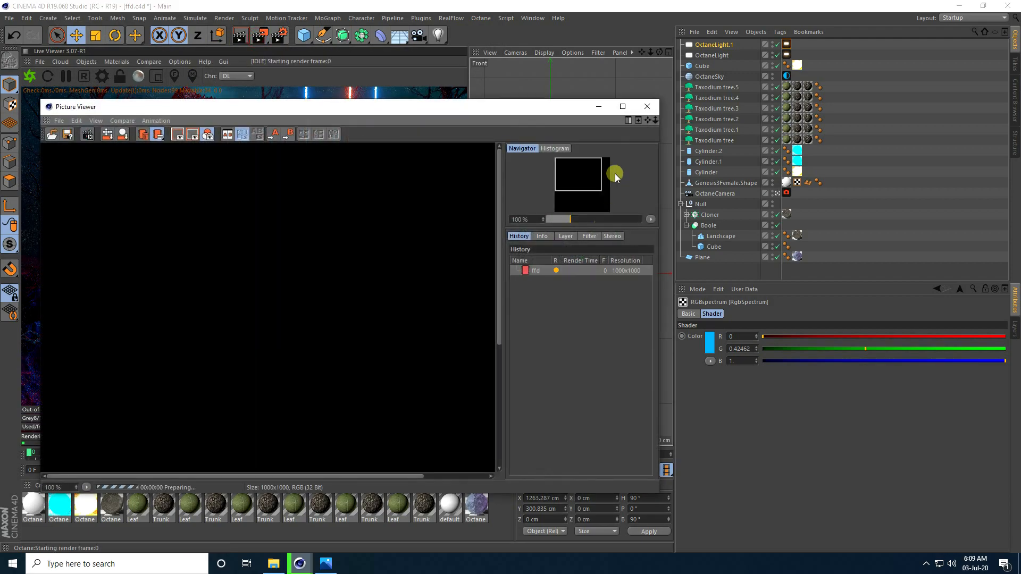
pyautogui.click(622, 106)
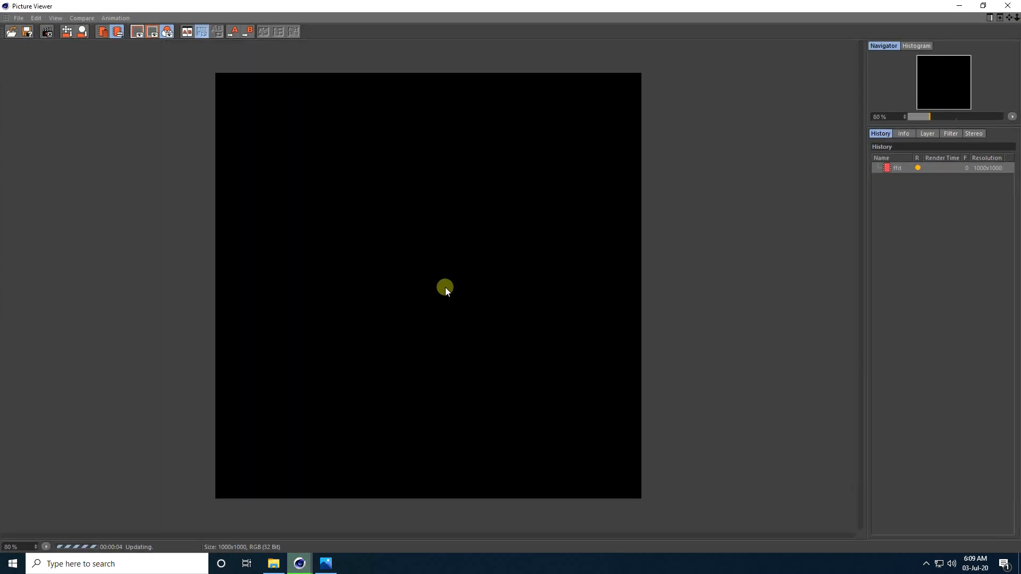
pyautogui.click(950, 133)
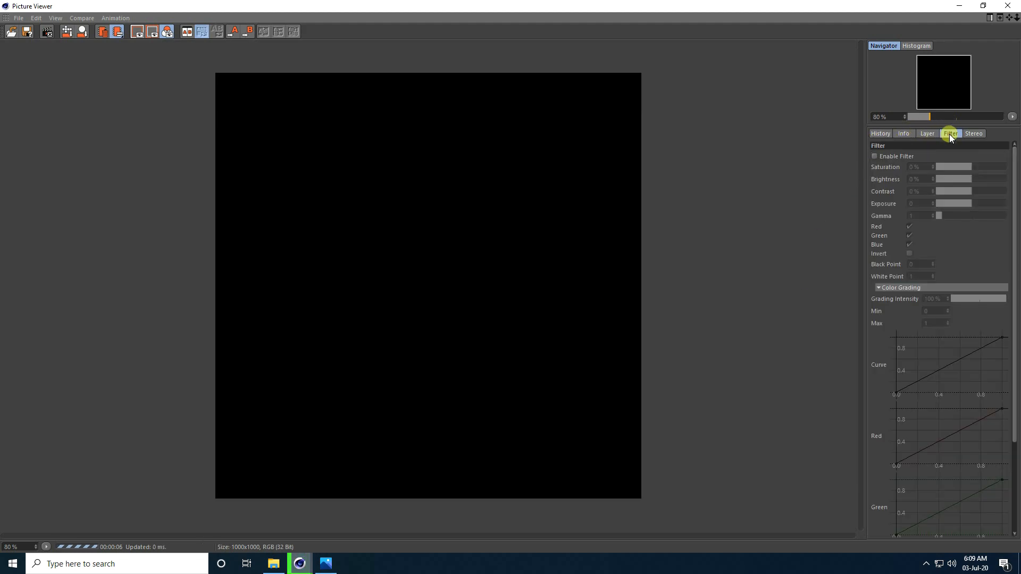
pyautogui.click(877, 156)
pyautogui.click(916, 166)
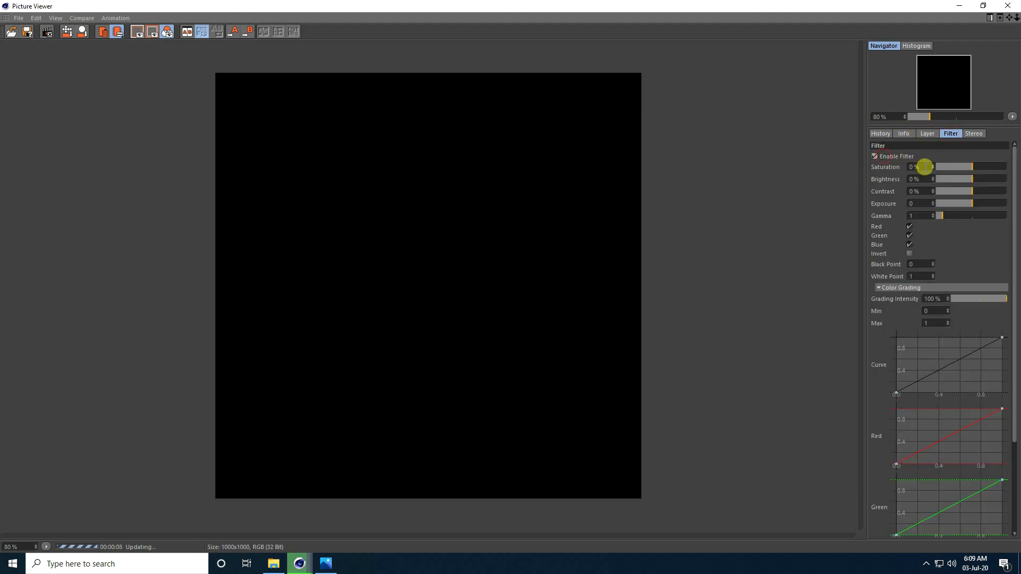
pyautogui.write('10')
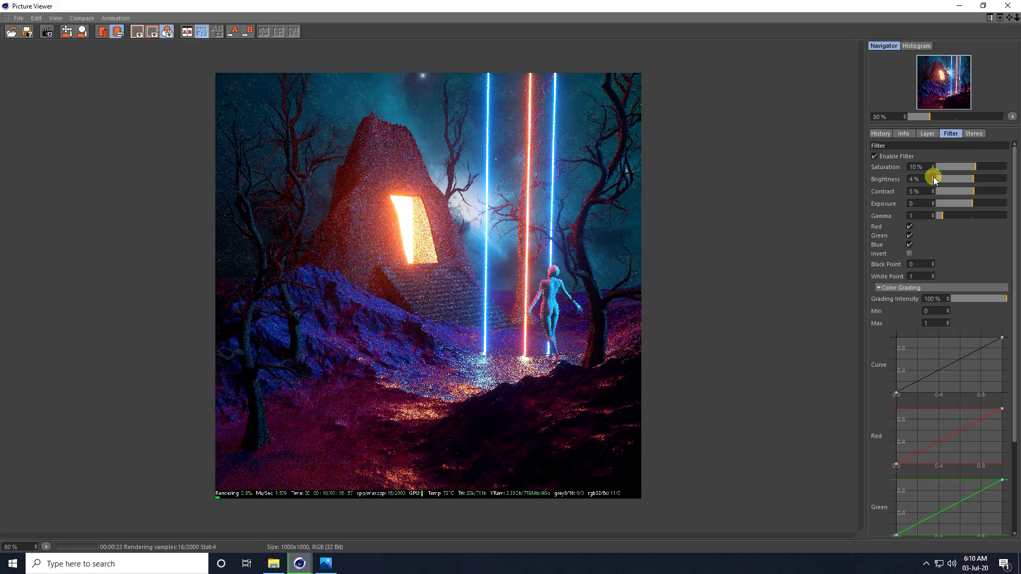
# Compare the rendered image with and without the Picture Viewer filter by switching it off and on repeatedly.
pyautogui.click(875, 157)
pyautogui.click(875, 156)
pyautogui.click(875, 157)
pyautogui.click(875, 156)
pyautogui.click(875, 157)
pyautogui.click(875, 157)
pyautogui.click(875, 156)
pyautogui.click(875, 156)
pyautogui.click(875, 157)
pyautogui.click(875, 157)
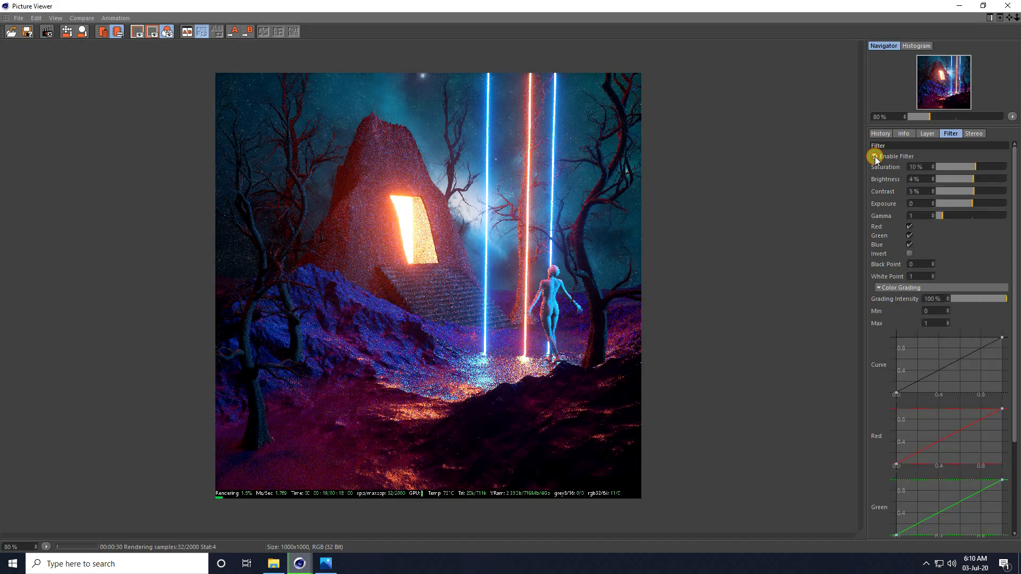